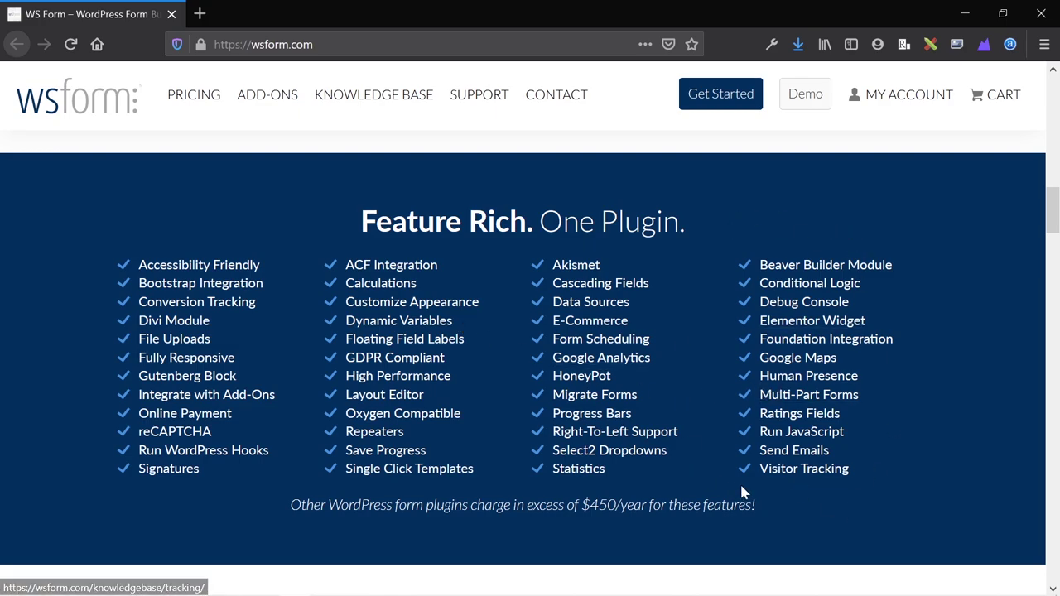
# - Look through the WS Form website's pricing plans, add-ons, feature descriptions and knowledge base articles
pyautogui.scroll(-7, 737, 492)
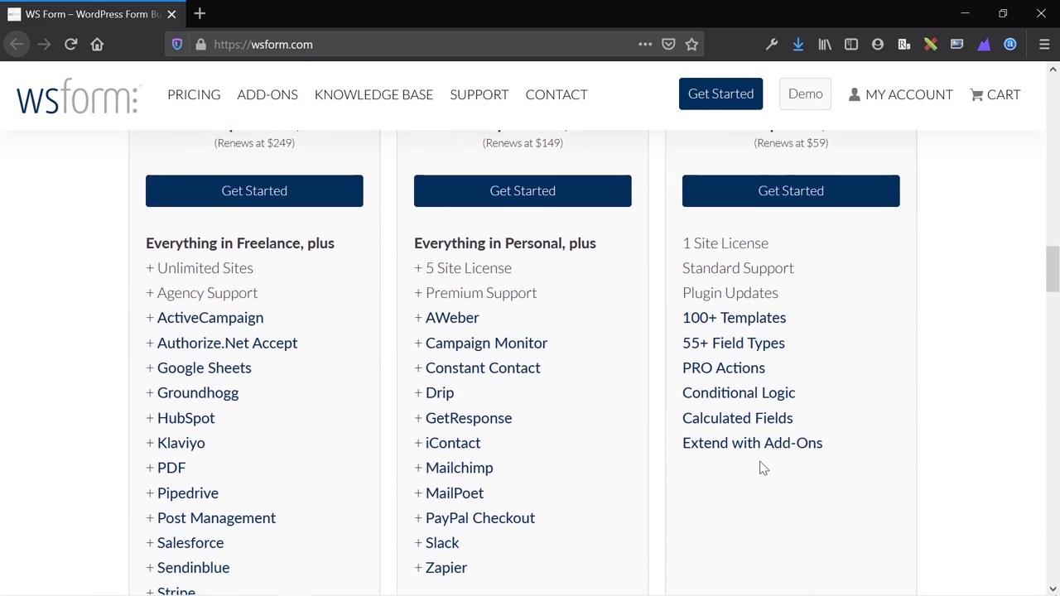
pyautogui.scroll(-10, 763, 468)
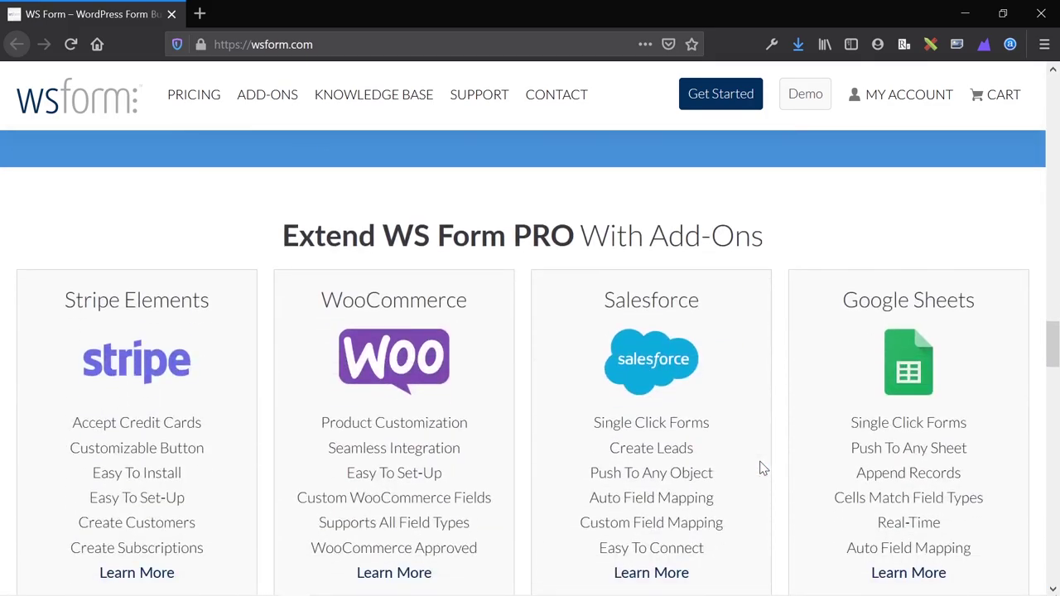
pyautogui.scroll(-10, 762, 468)
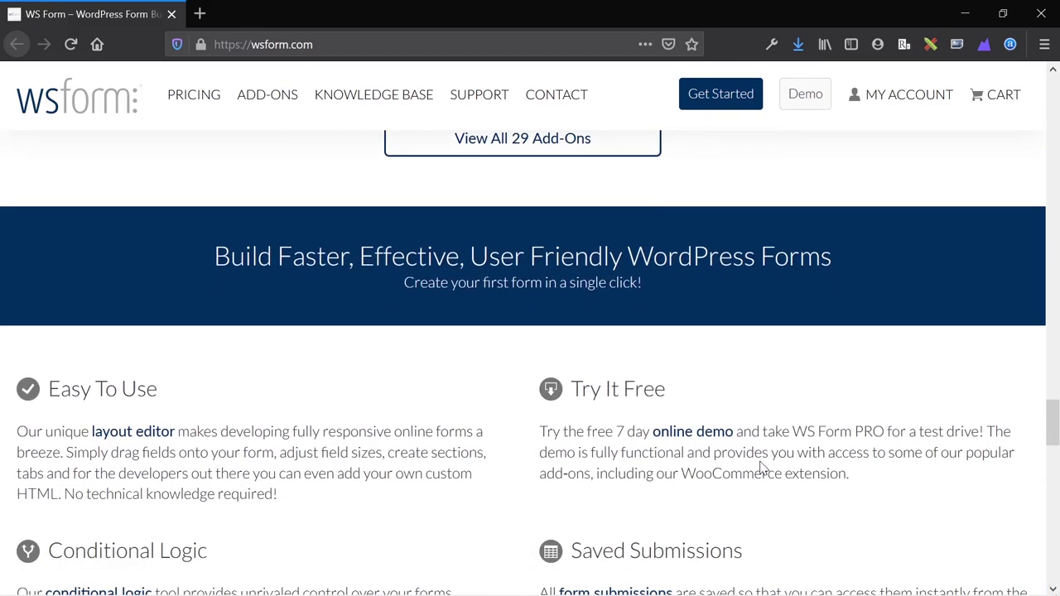
pyautogui.scroll(-10, 761, 468)
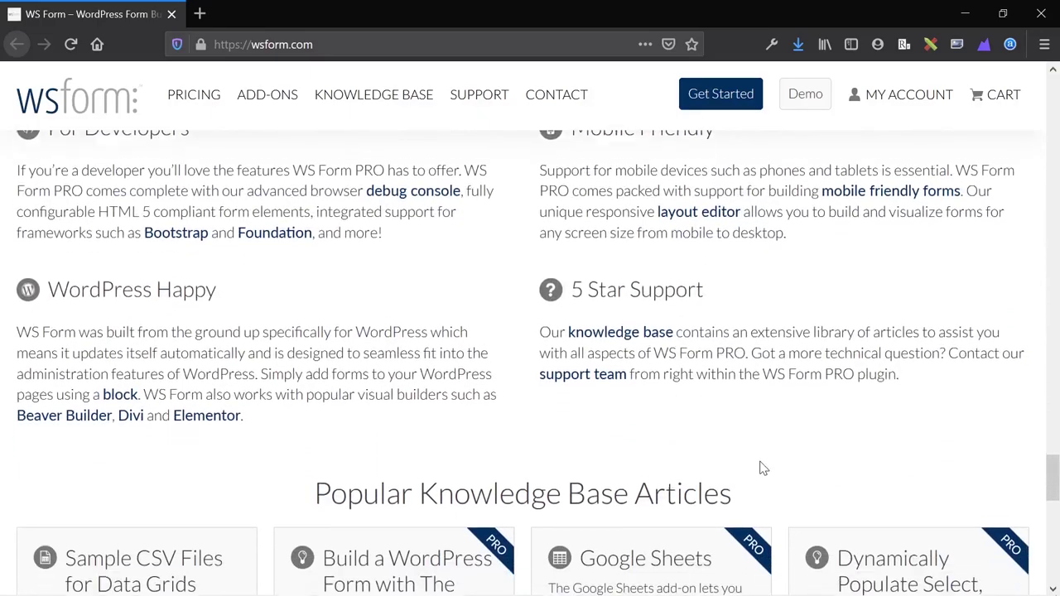
pyautogui.scroll(3, 763, 468)
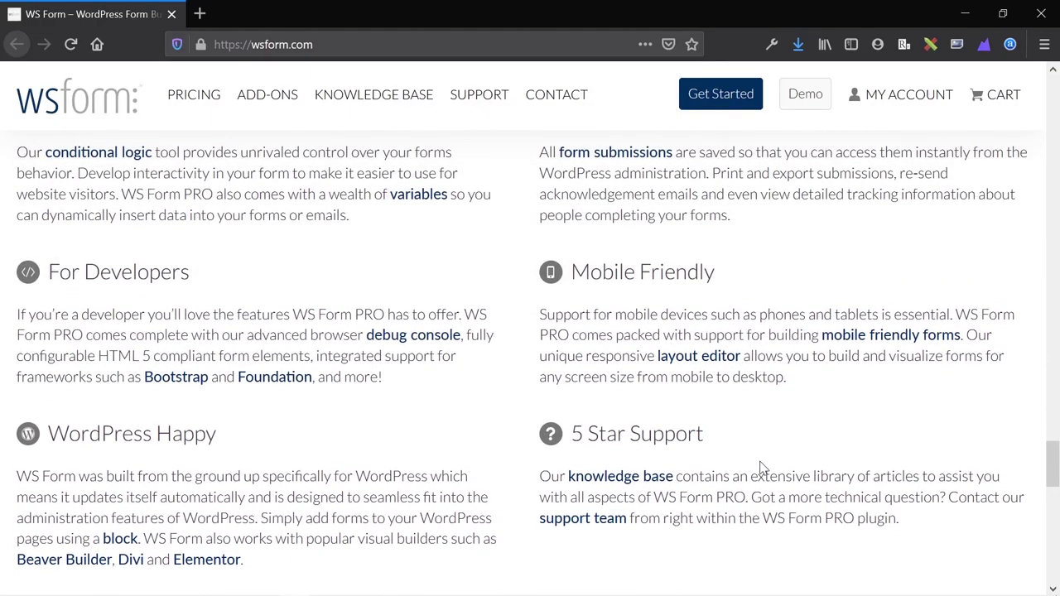
pyautogui.scroll(-5, 763, 468)
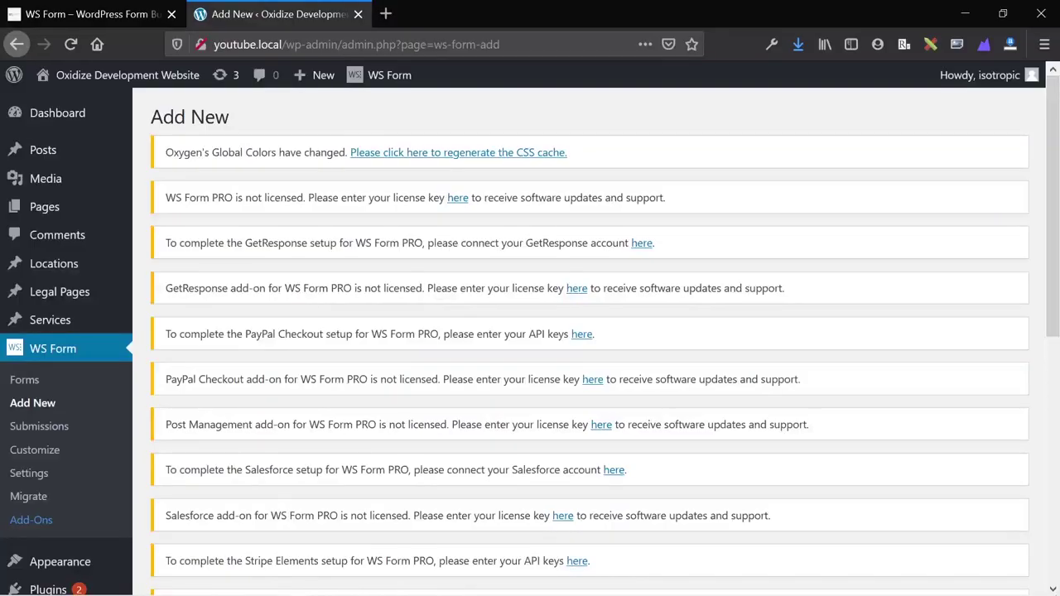
# - Create a new form from the Paycheck template in the Calculators category
pyautogui.scroll(-5, 580, 331)
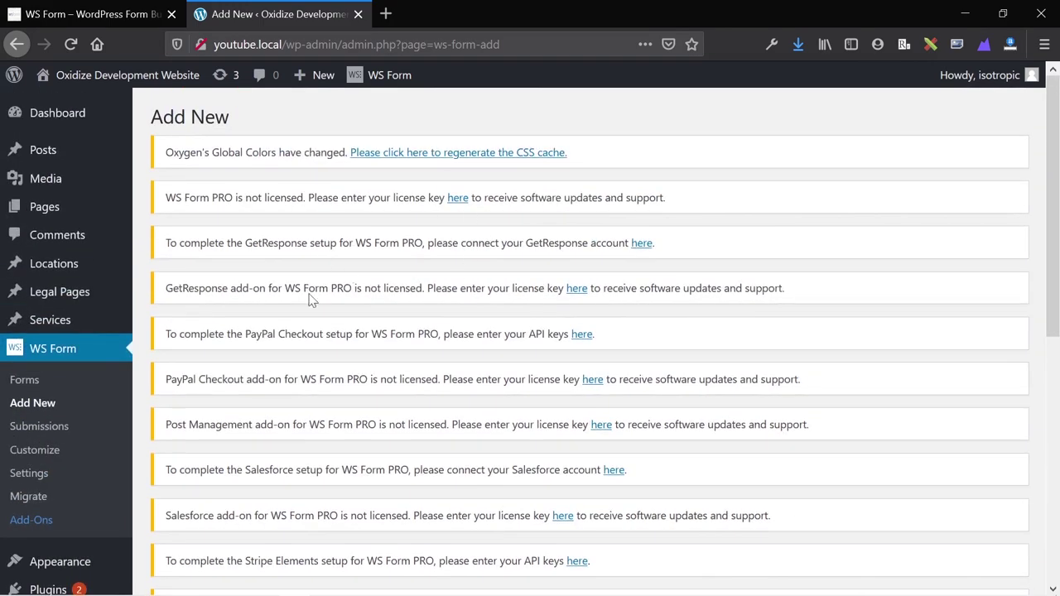
pyautogui.scroll(-4, 307, 295)
pyautogui.scroll(-3, 378, 418)
pyautogui.moveTo(249, 426)
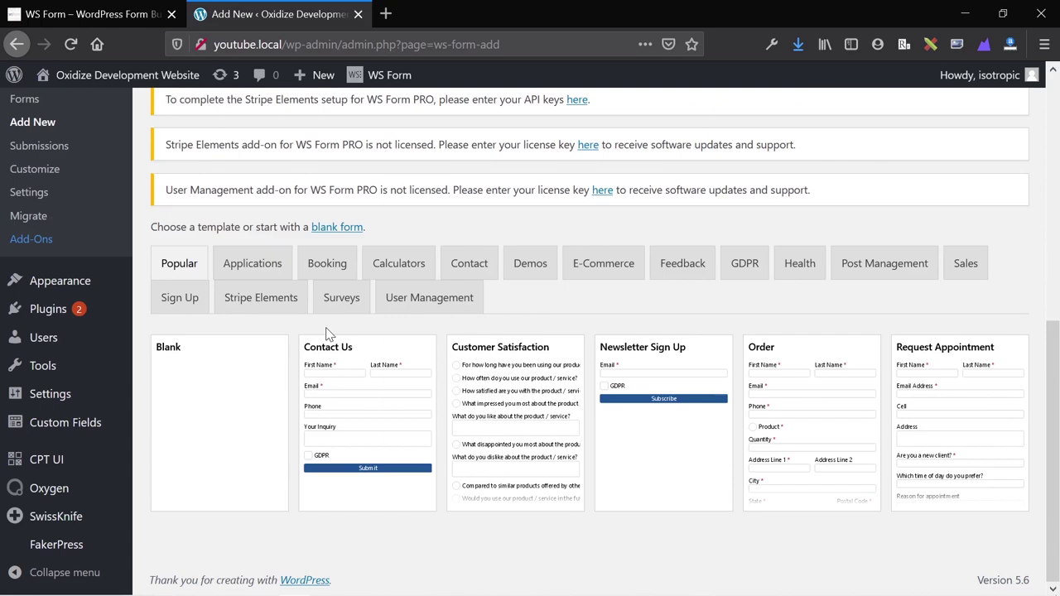
pyautogui.scroll(1, 326, 331)
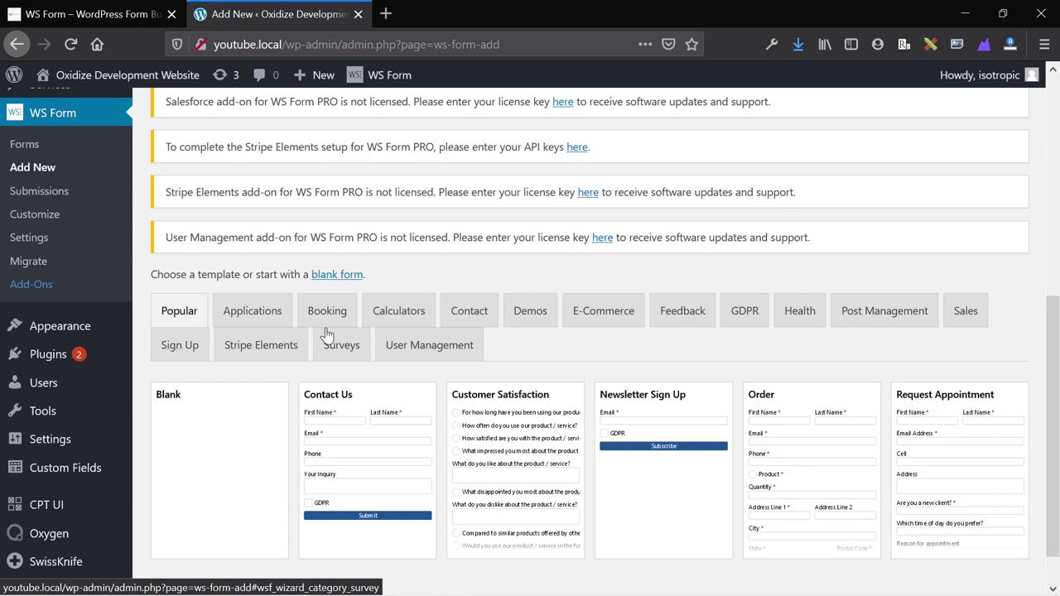
pyautogui.scroll(-1, 326, 333)
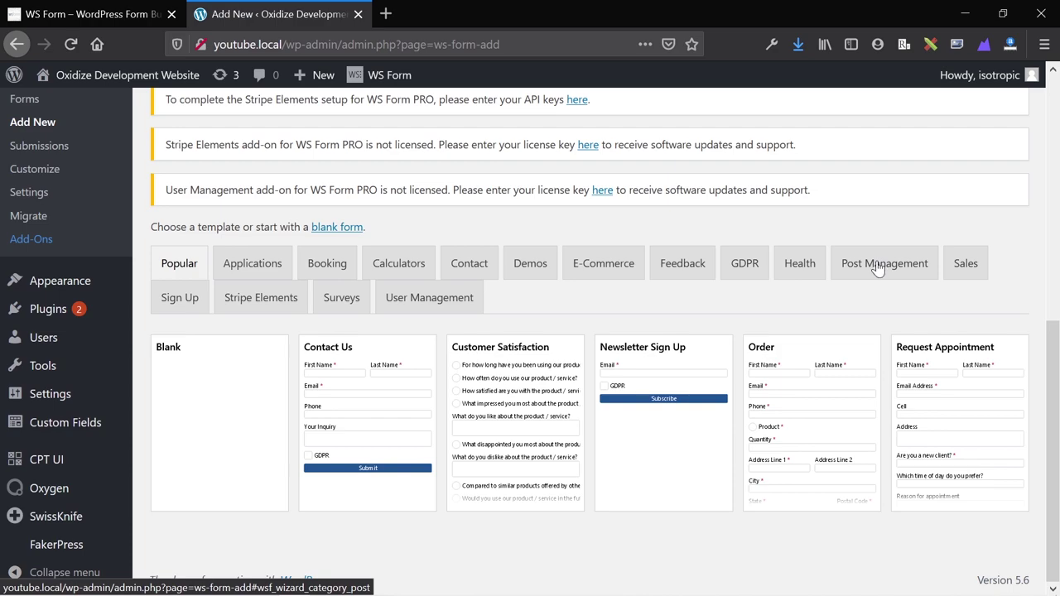
pyautogui.click(400, 255)
pyautogui.scroll(-2, 400, 255)
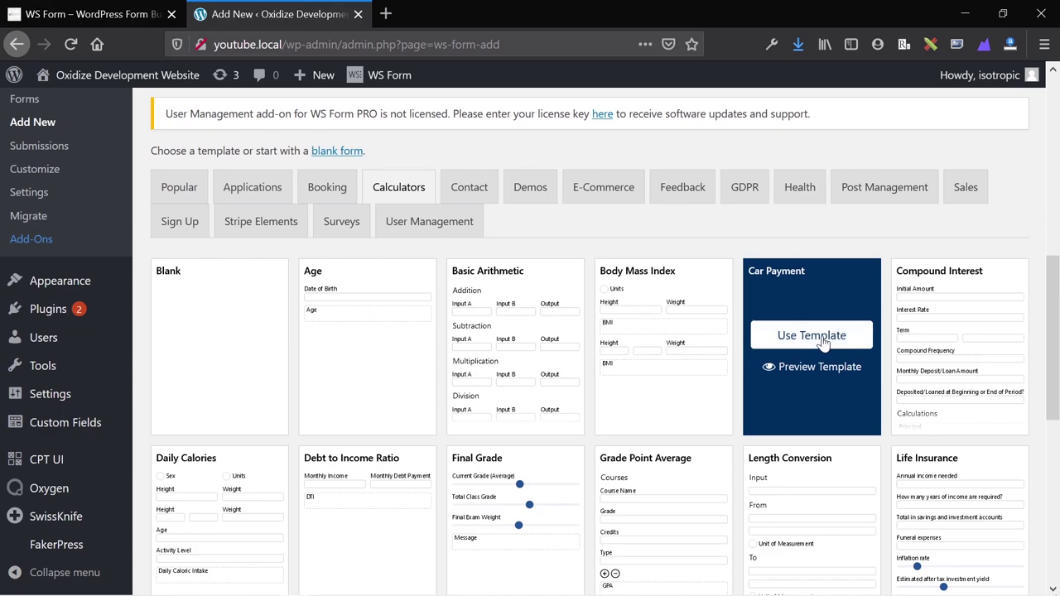
pyautogui.scroll(-2, 809, 257)
pyautogui.scroll(-3, 807, 252)
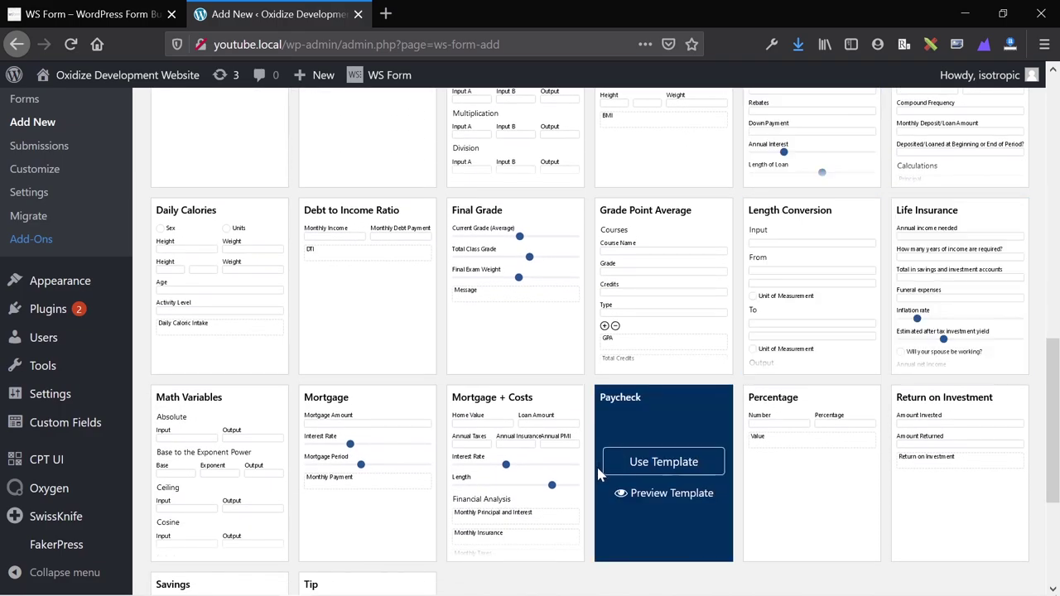
pyautogui.click(617, 464)
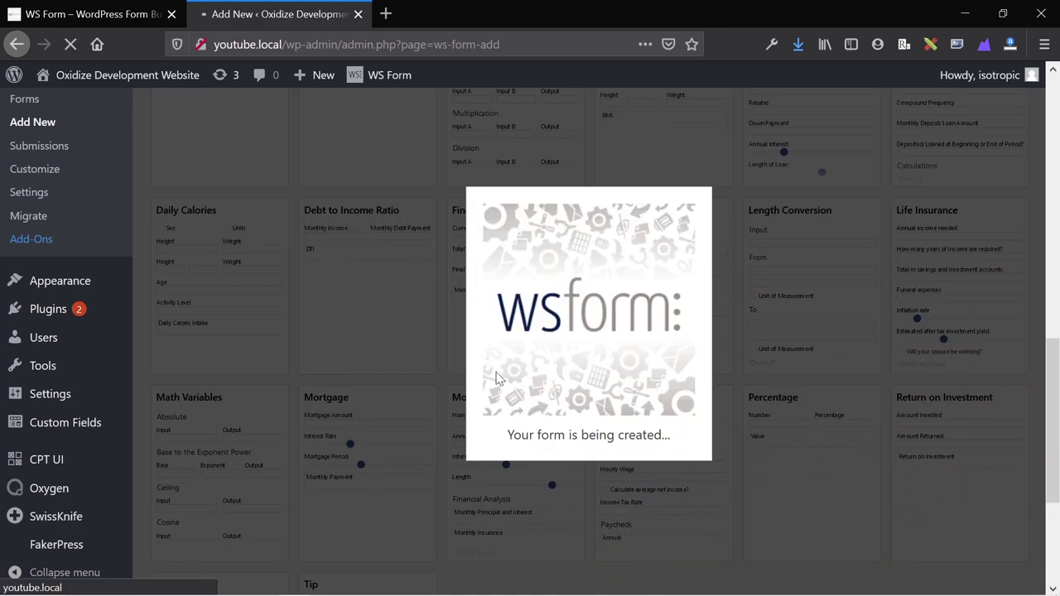
# - Open three more WS Form Add New pages in separate browser tabs while the Paycheck form is being created
pyautogui.middleClick(47, 122)
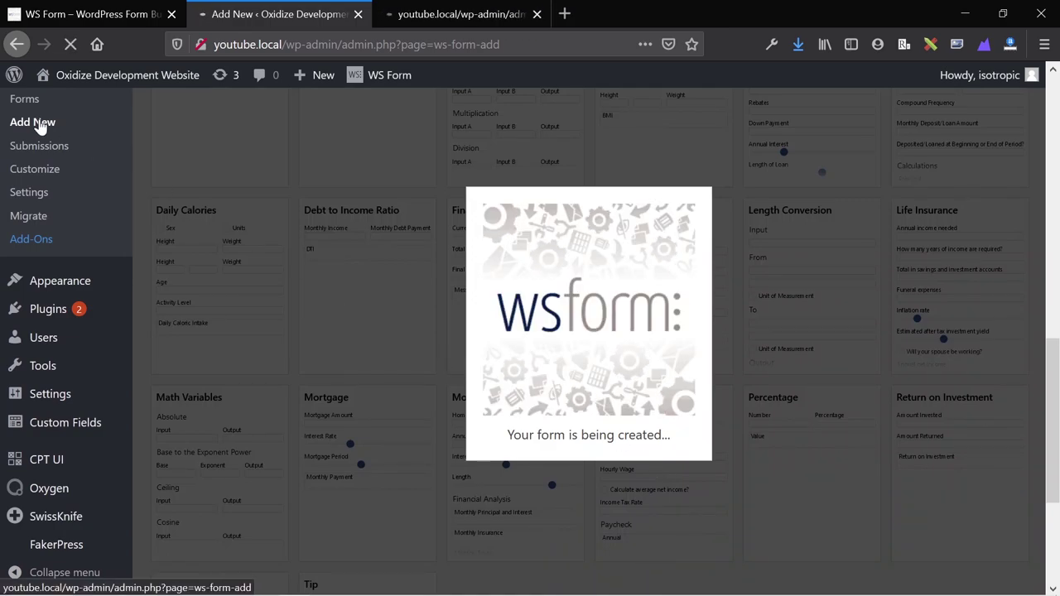
pyautogui.middleClick(47, 123)
pyautogui.middleClick(47, 122)
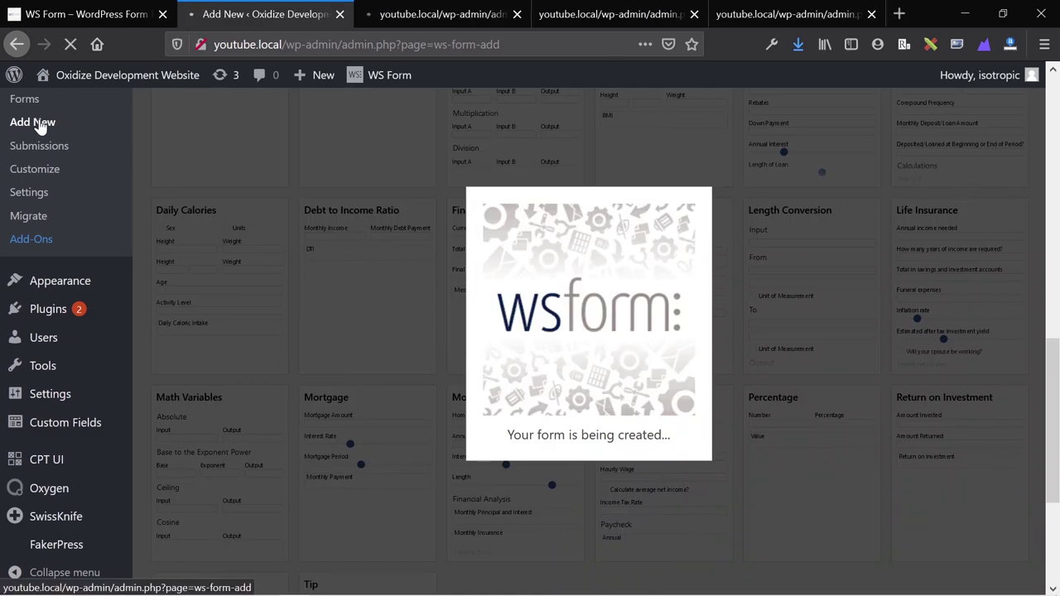
pyautogui.click(410, 7)
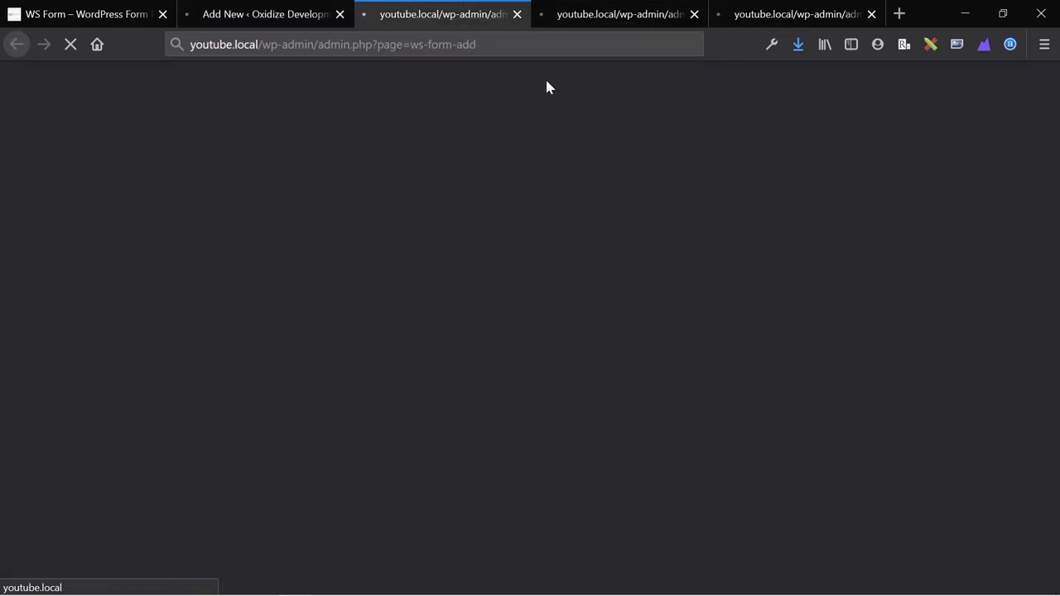
pyautogui.click(303, 7)
pyautogui.click(419, 7)
pyautogui.click(273, 8)
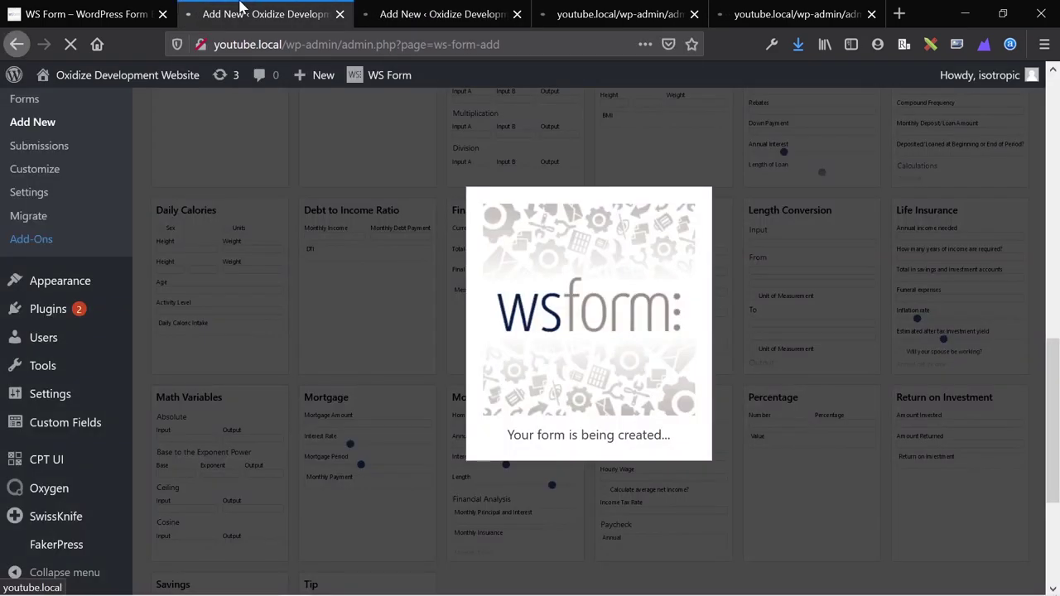
# - In the first extra Add New page, create a form from the Stripe - Subscription template in the Stripe Elements category
pyautogui.click(436, 14)
pyautogui.scroll(-5, 412, 405)
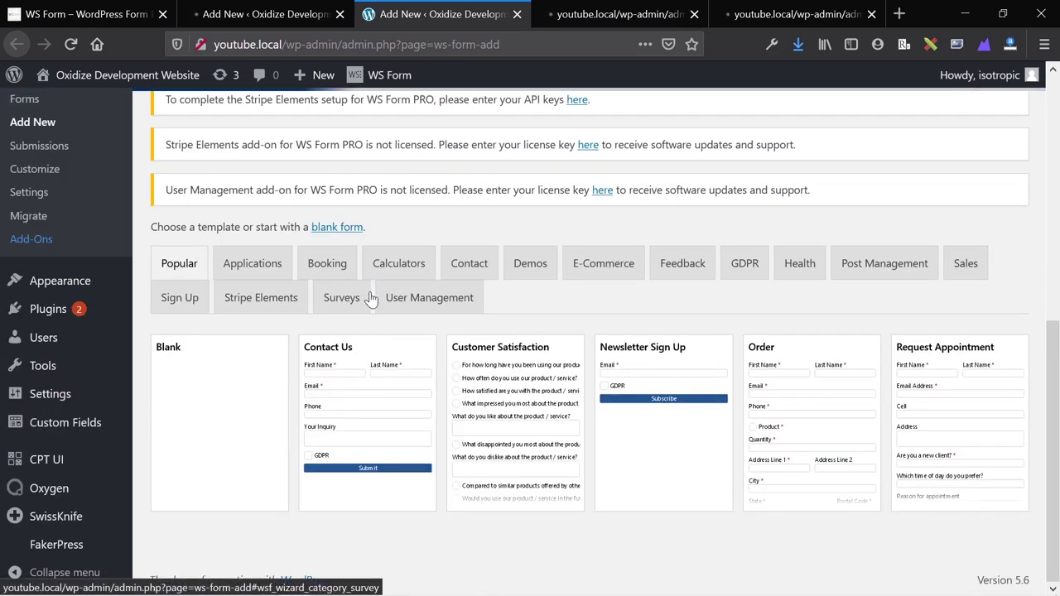
pyautogui.click(281, 300)
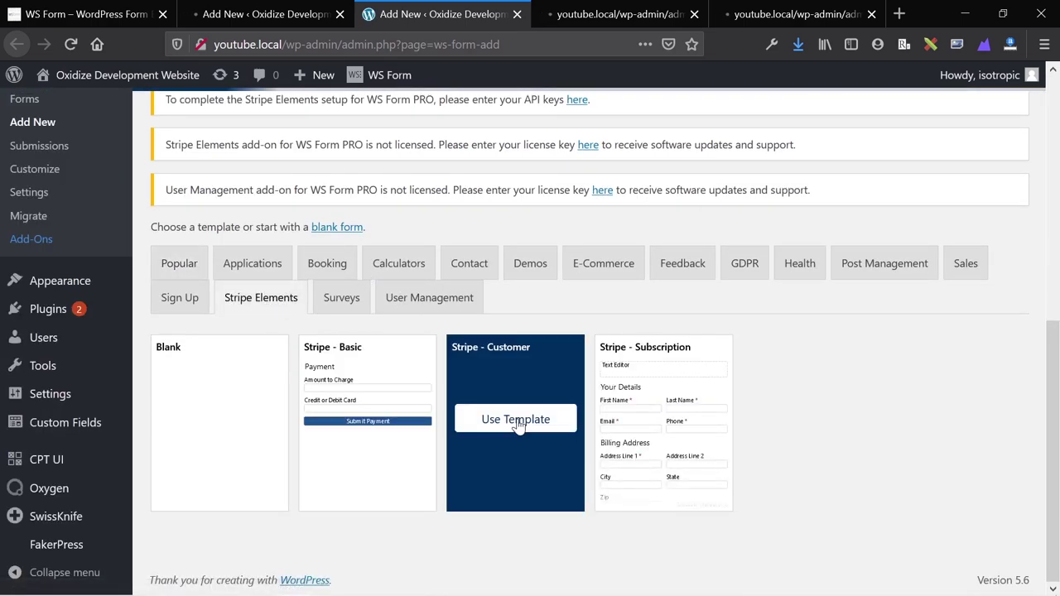
pyautogui.click(674, 423)
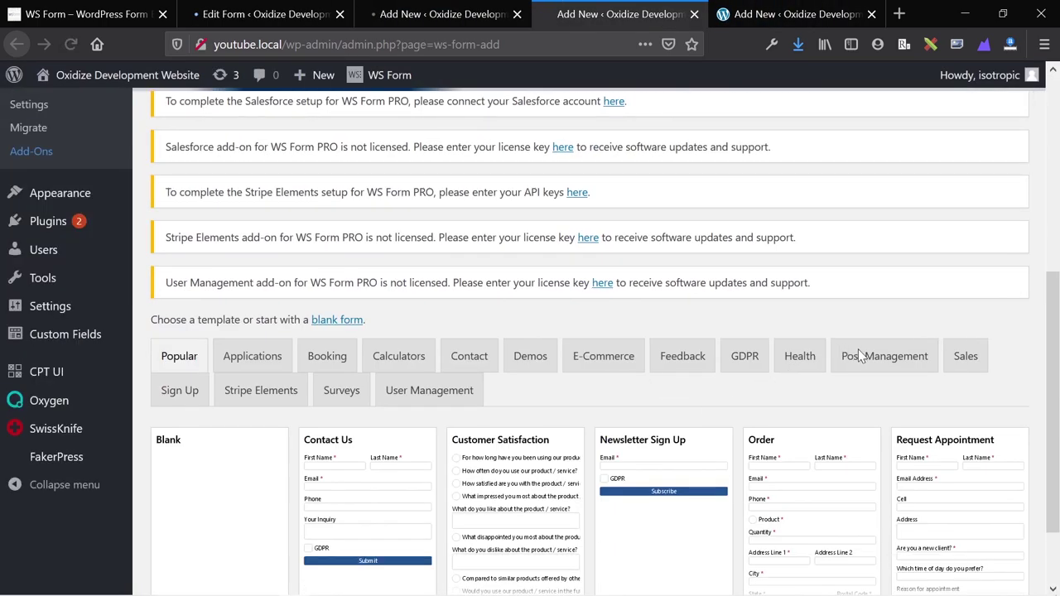
# - In the second extra Add New page, create a form from the Post template in the Post Management category
pyautogui.click(862, 355)
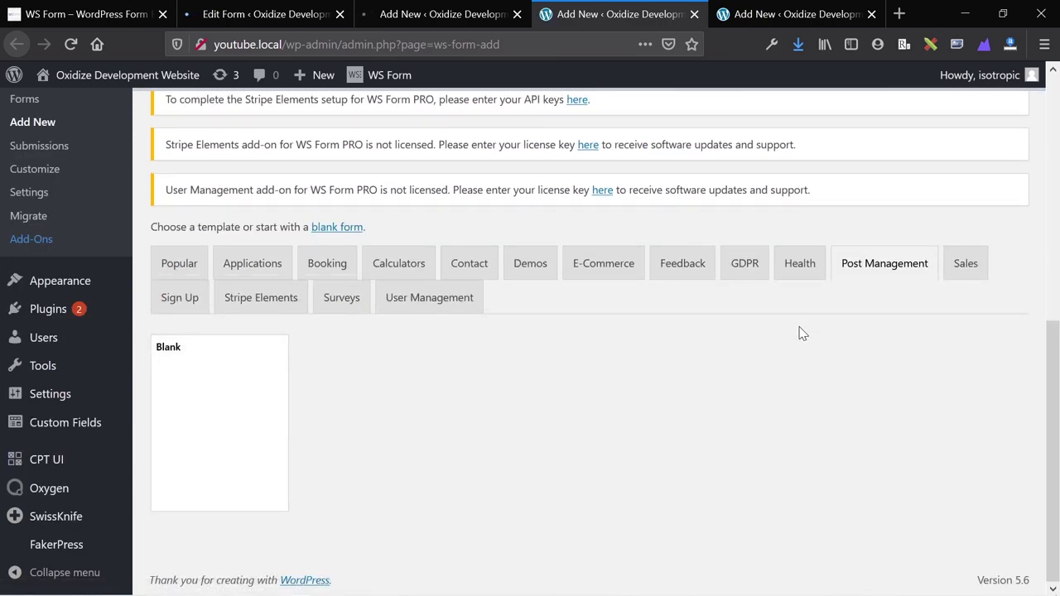
pyautogui.hotkey('ctrl', 'Tab')
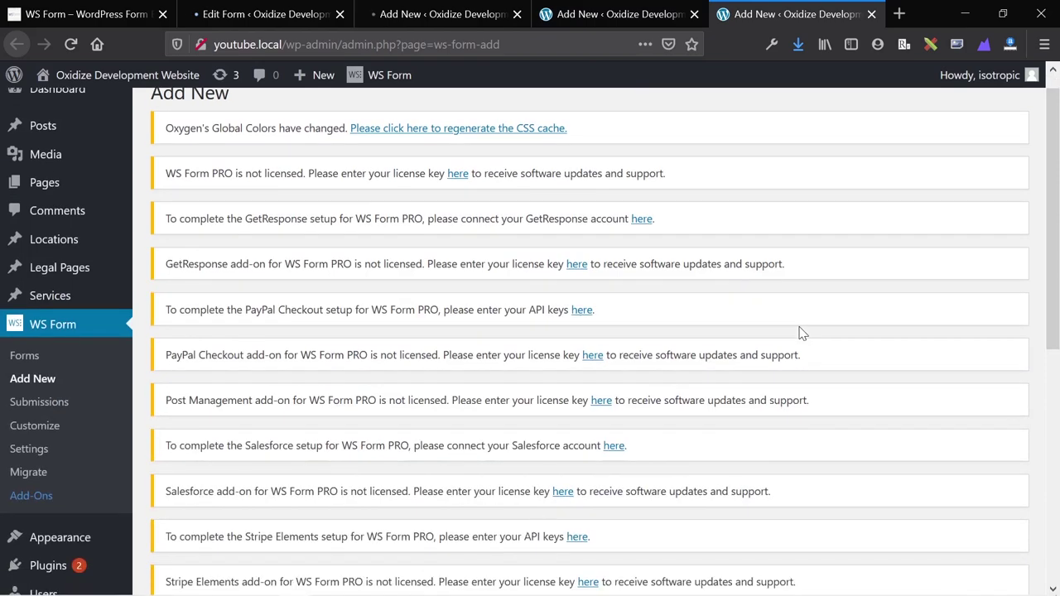
pyautogui.scroll(-5, 802, 333)
pyautogui.click(859, 267)
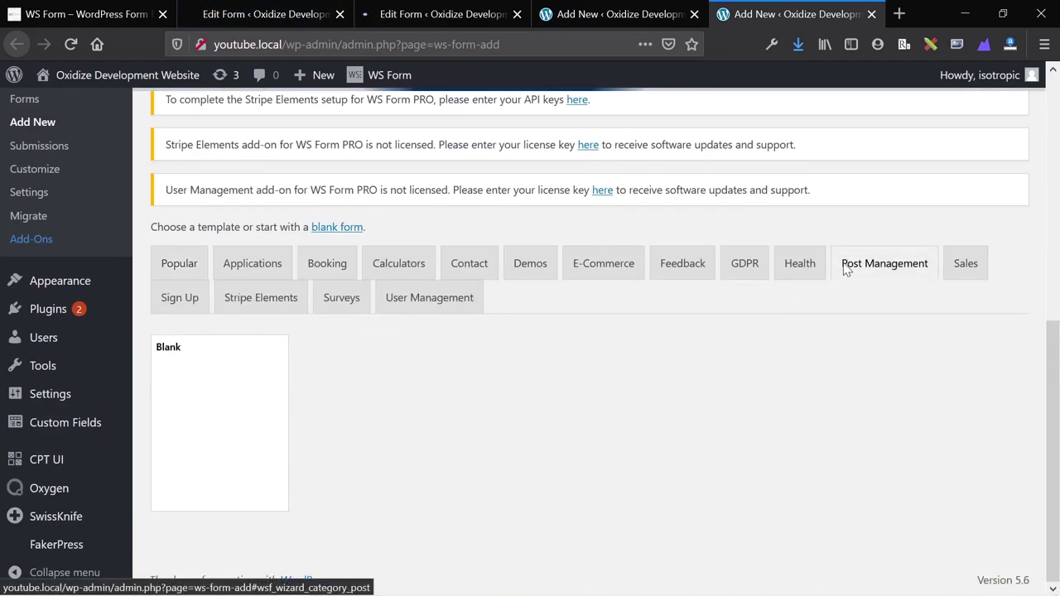
pyautogui.click(796, 265)
pyautogui.click(885, 265)
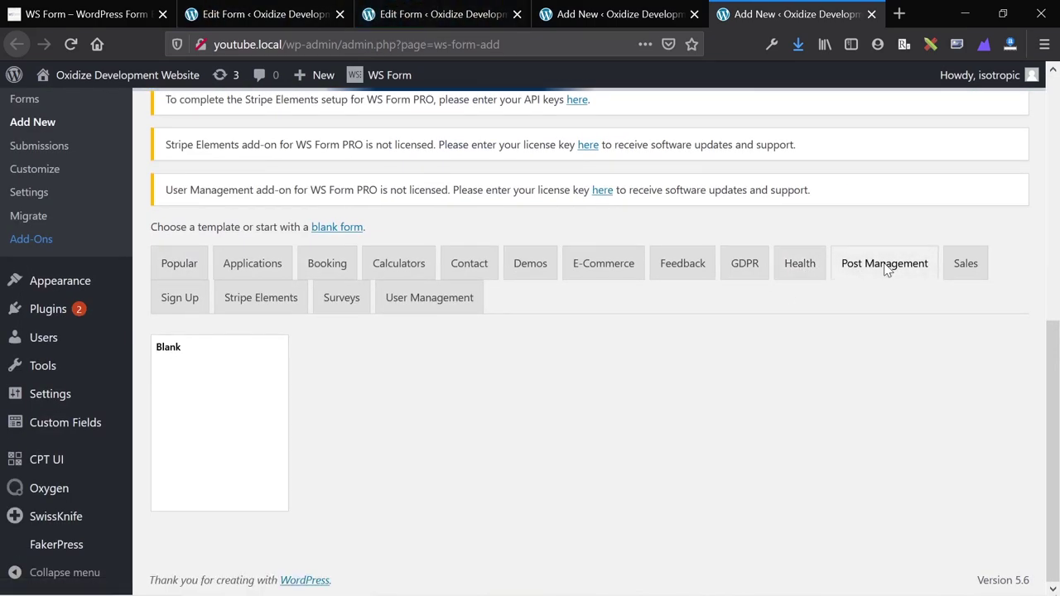
pyautogui.scroll(-2, 431, 480)
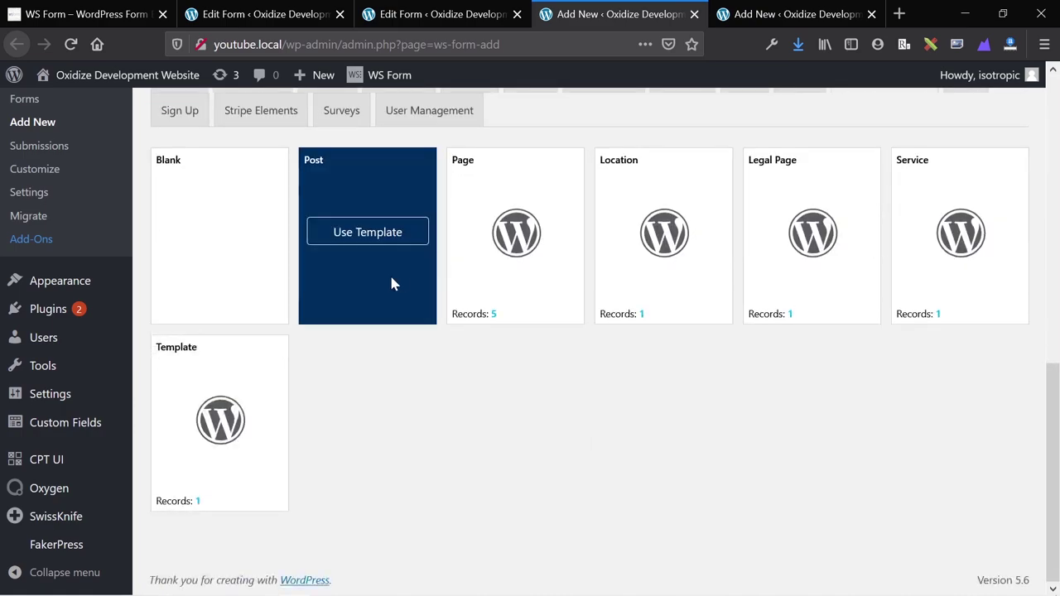
pyautogui.click(367, 231)
# - In the last Add New page, create a form from the Survey template in the Surveys category
pyautogui.hotkey('ctrl', 'Tab')
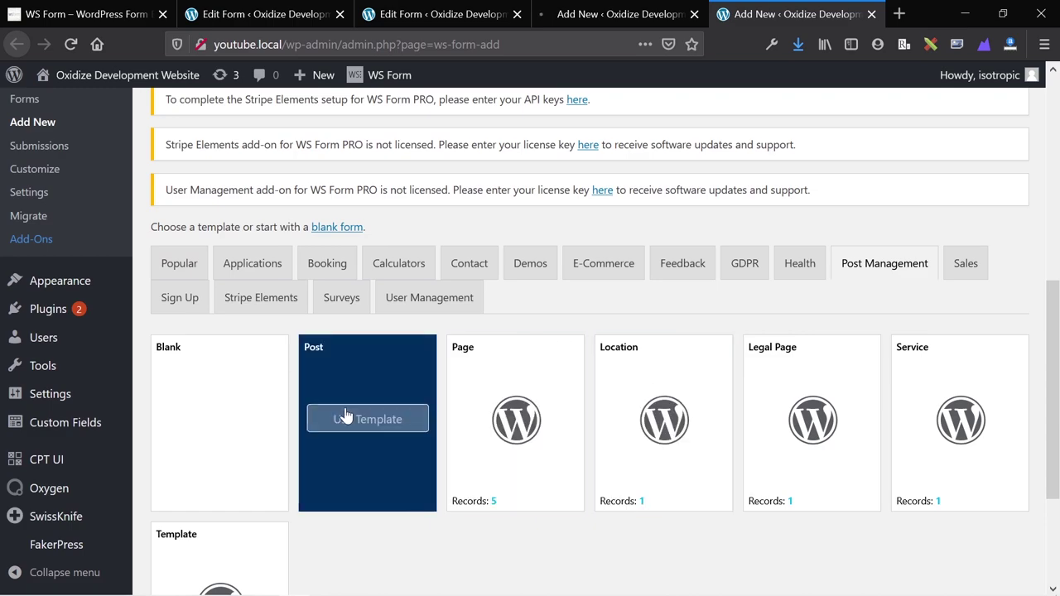
pyautogui.scroll(-2, 346, 416)
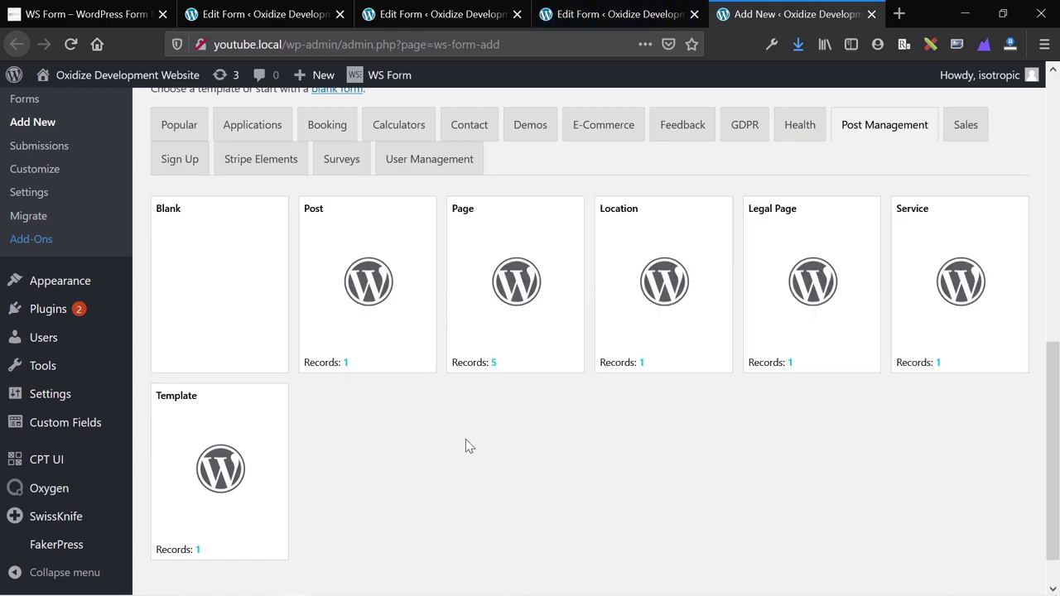
pyautogui.click(344, 162)
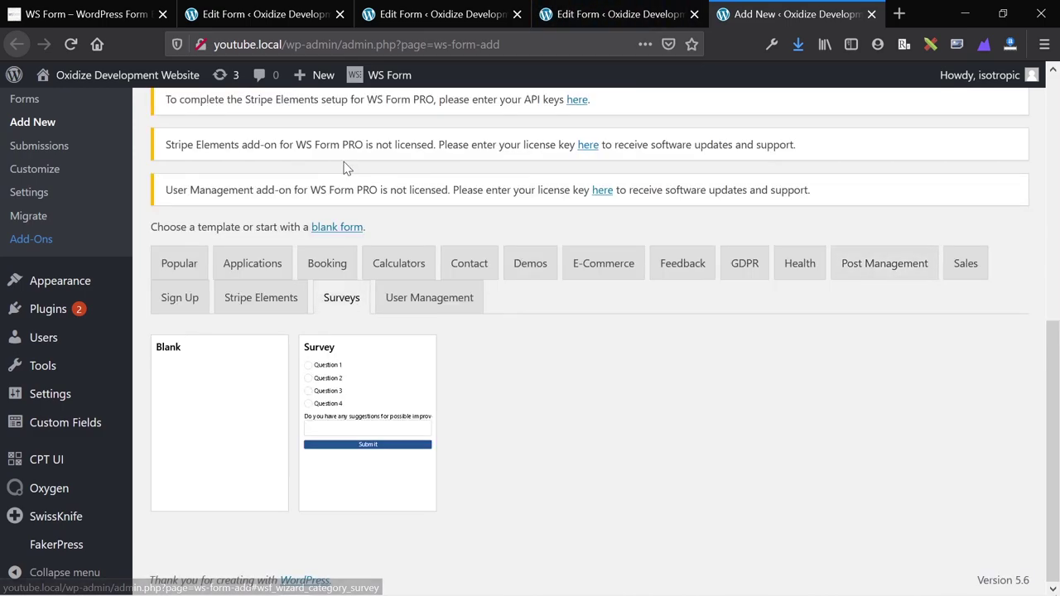
pyautogui.click(374, 412)
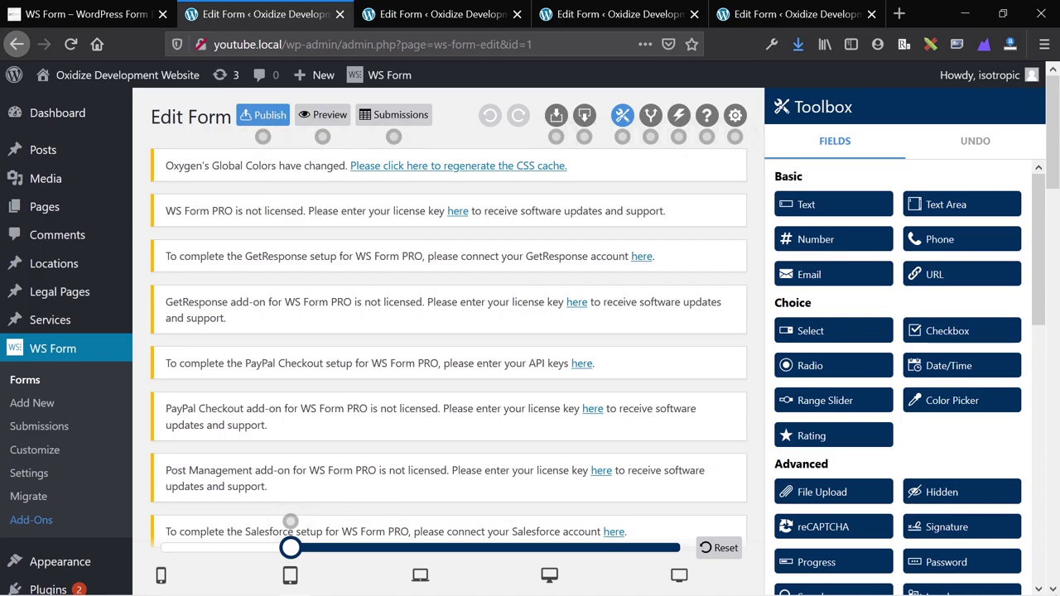
# - Examine the Paycheck form's sections, input fields, hidden fields and calculation formulas in the form editor
pyautogui.scroll(-7, 448, 332)
pyautogui.scroll(7, 447, 331)
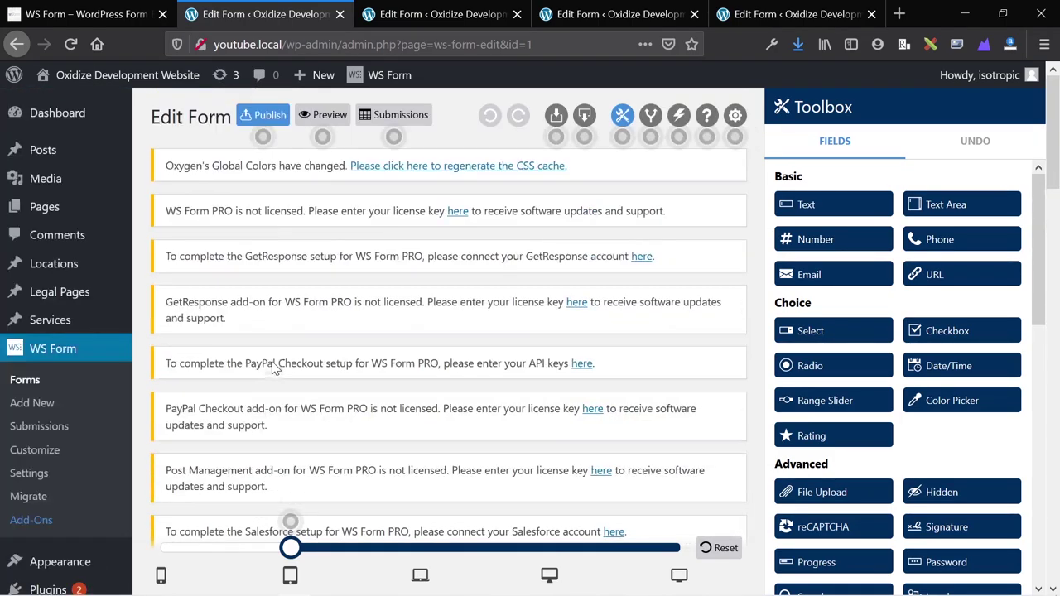
pyautogui.scroll(-8, 240, 286)
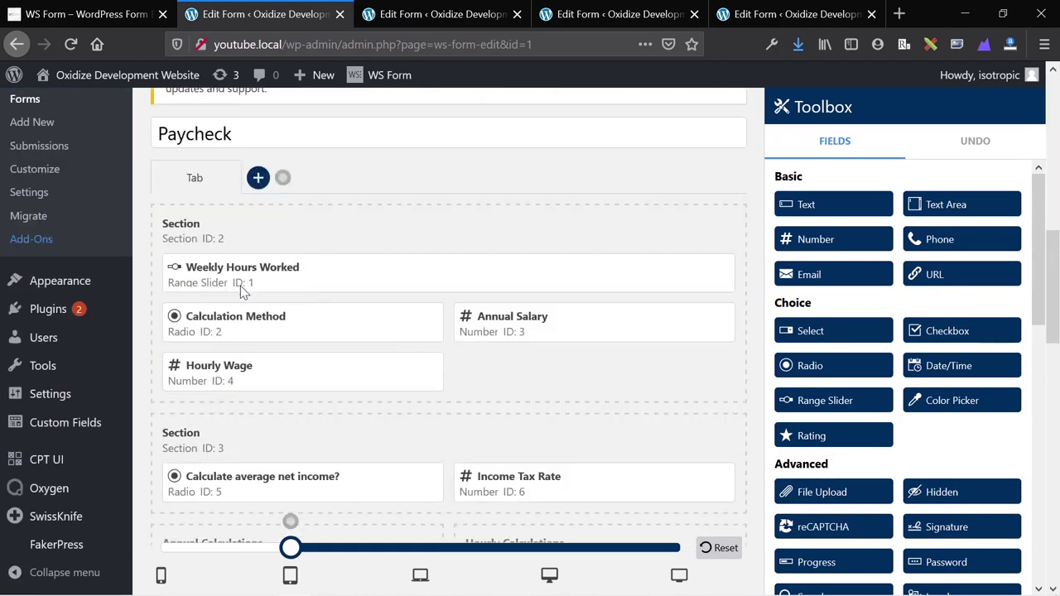
pyautogui.scroll(1, 240, 286)
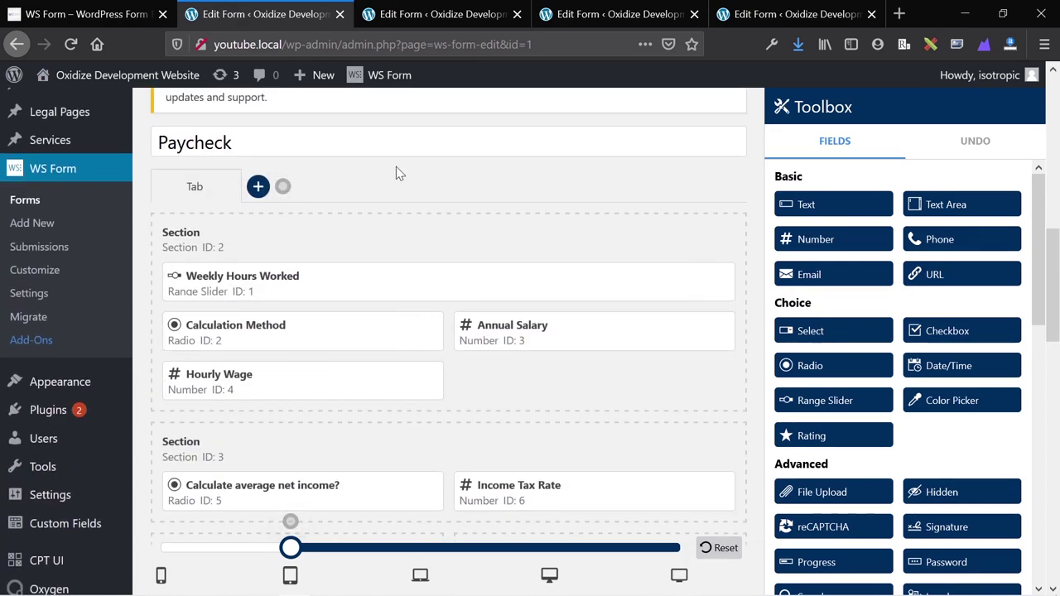
pyautogui.scroll(-2, 450, 367)
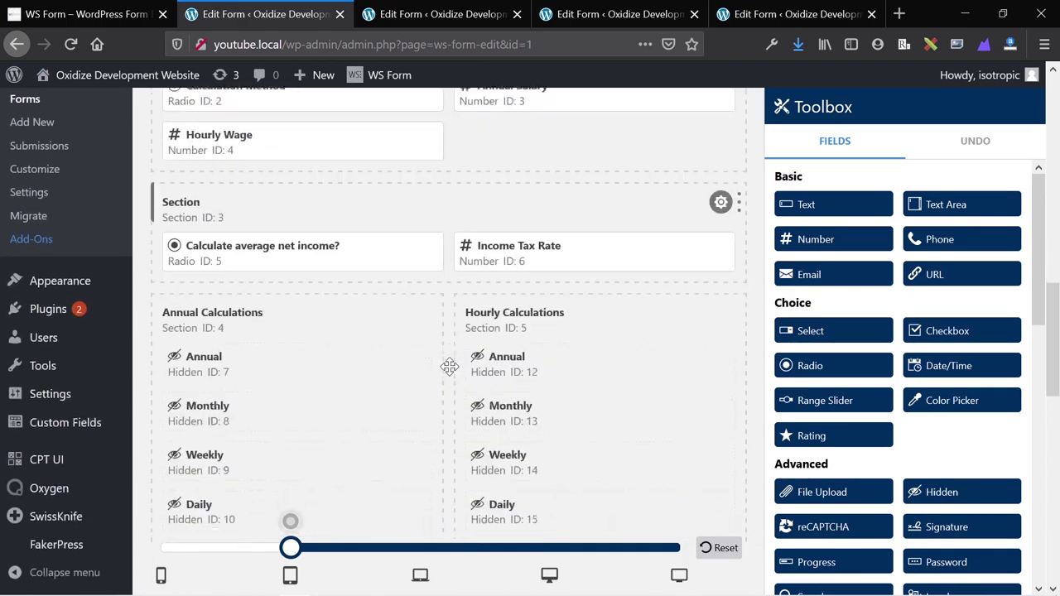
pyautogui.scroll(-8, 450, 367)
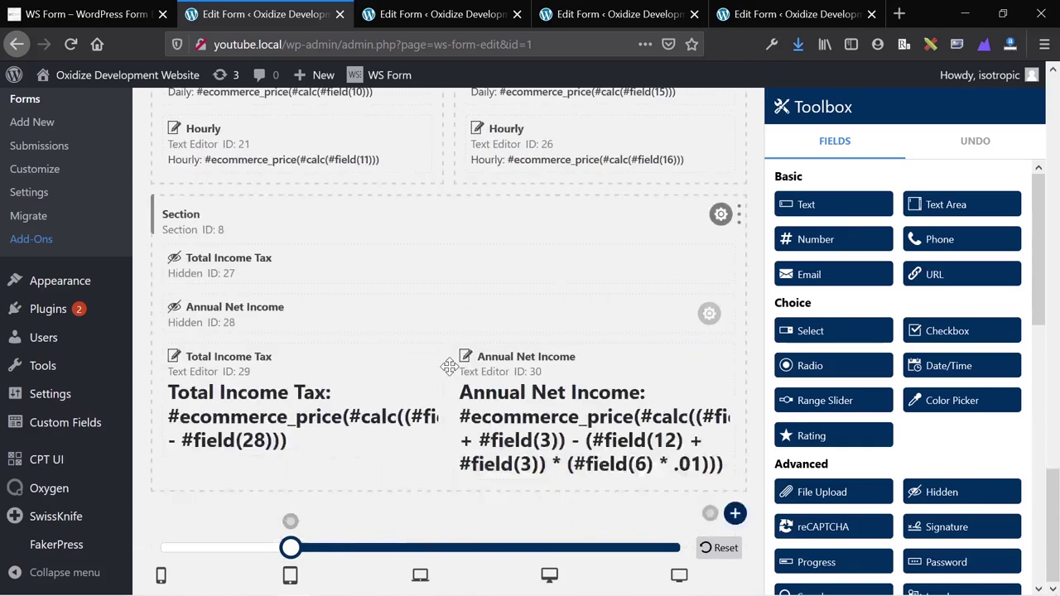
pyautogui.scroll(2, 450, 367)
pyautogui.scroll(10, 450, 370)
pyautogui.scroll(10, 450, 367)
pyautogui.scroll(3, 282, 178)
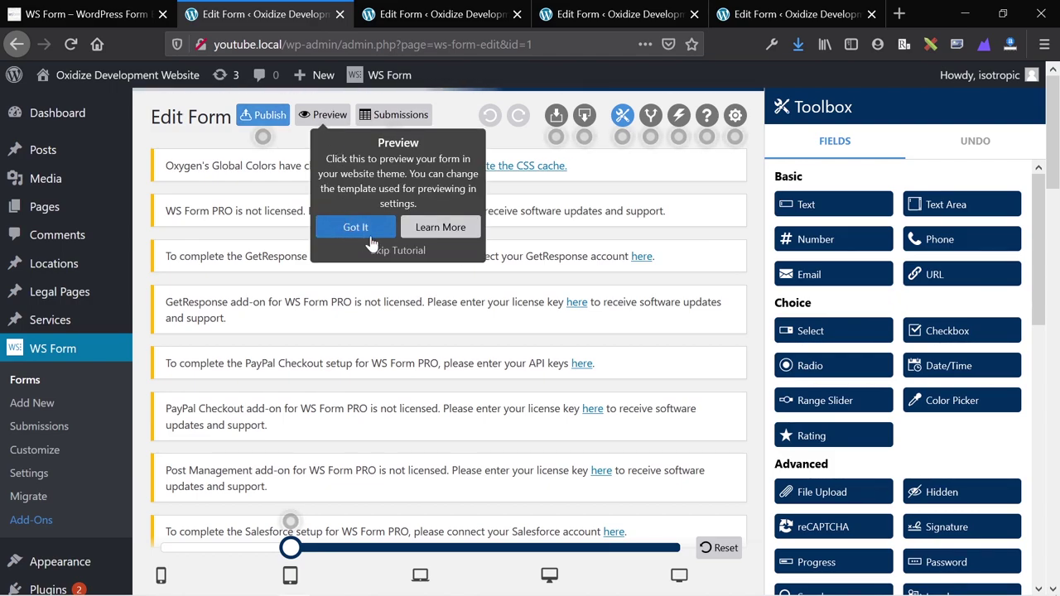
# - Dismiss the preview tutorial tip, open the Paycheck form's preview, and compare it with the form in the editor
pyautogui.click(364, 239)
pyautogui.click(318, 115)
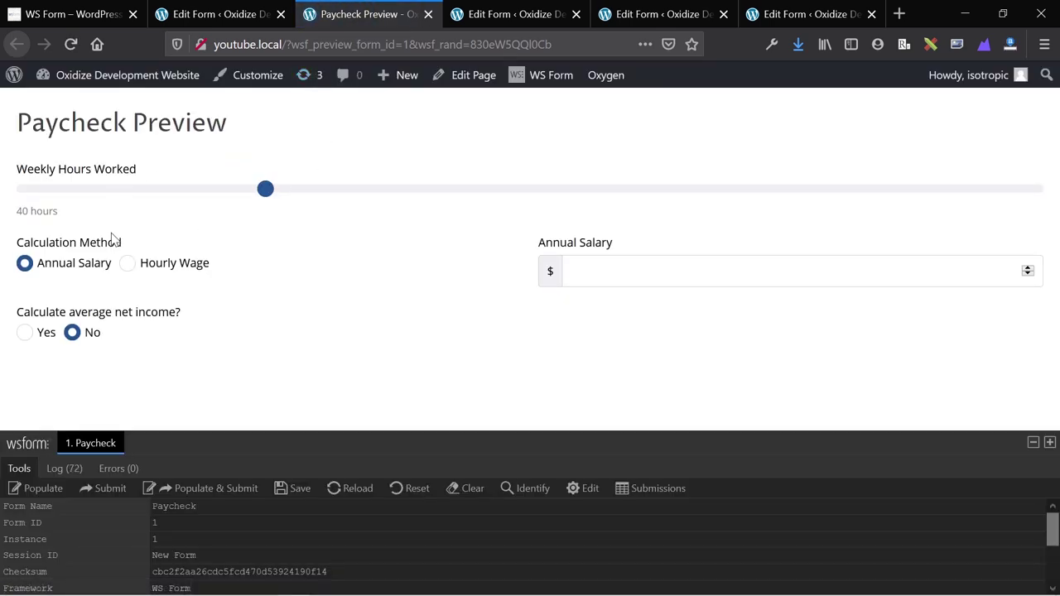
pyautogui.hotkey('ctrl', 'pageup')
pyautogui.scroll(-8, 272, 362)
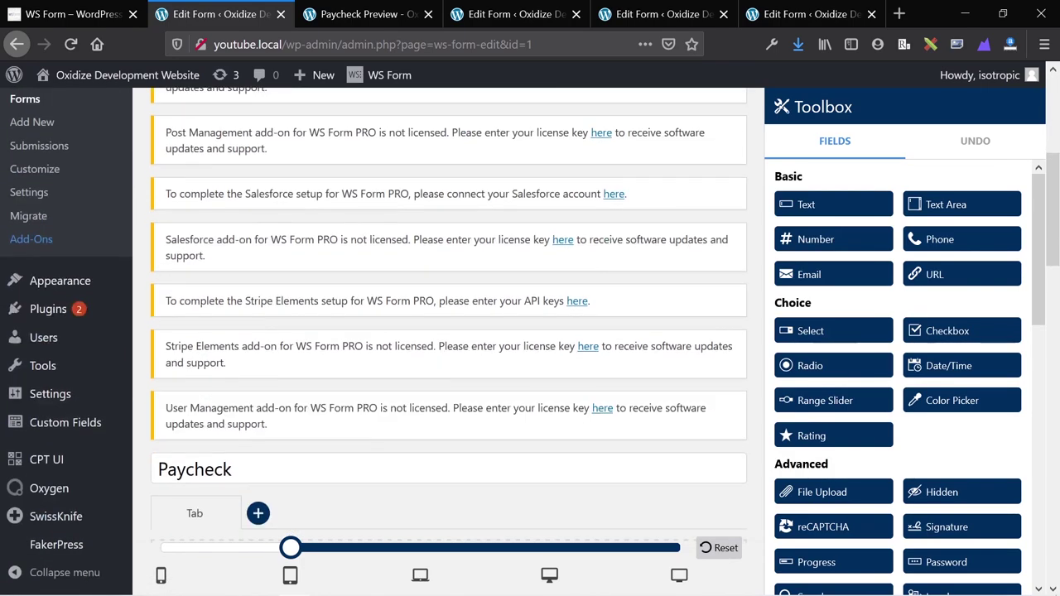
pyautogui.hotkey('ctrl', 'pagedown')
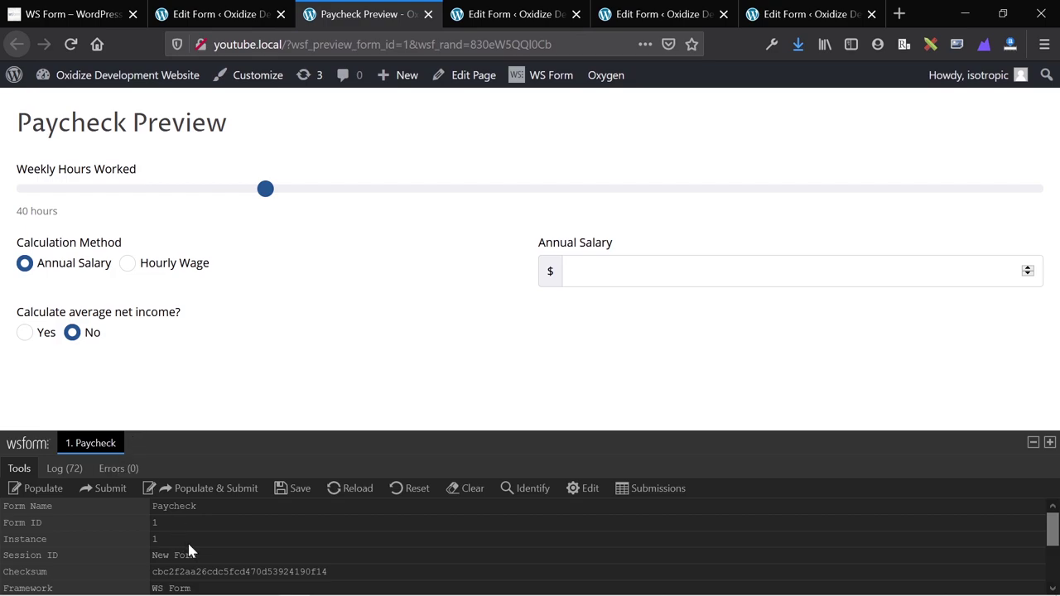
# - Populate the Paycheck preview with sample data using the debug console and review the calculated paycheck sections
pyautogui.scroll(-2, 187, 541)
pyautogui.scroll(2, 188, 540)
pyautogui.click(45, 492)
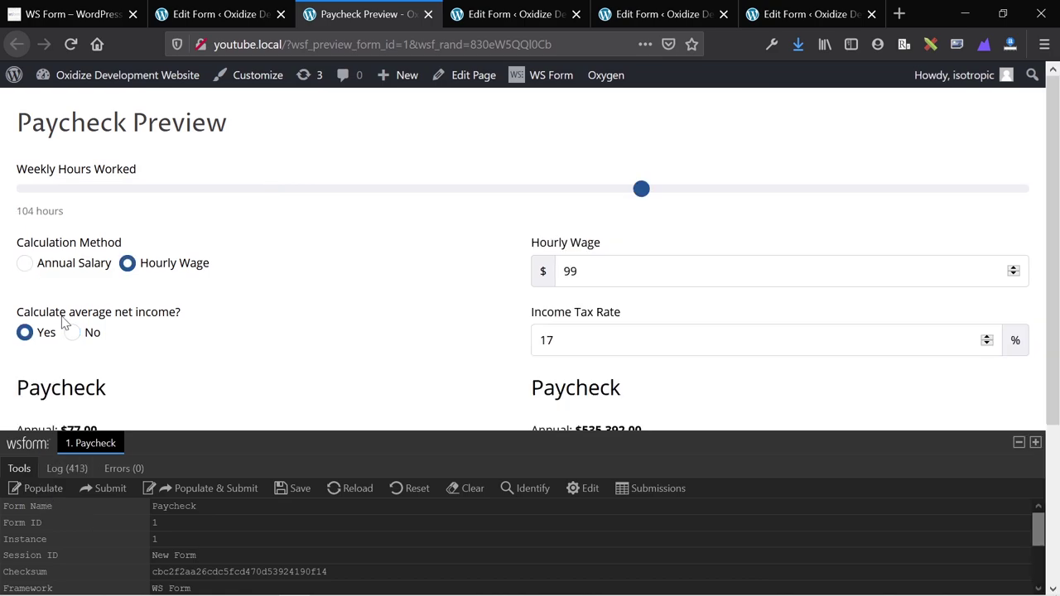
pyautogui.scroll(-3, 249, 315)
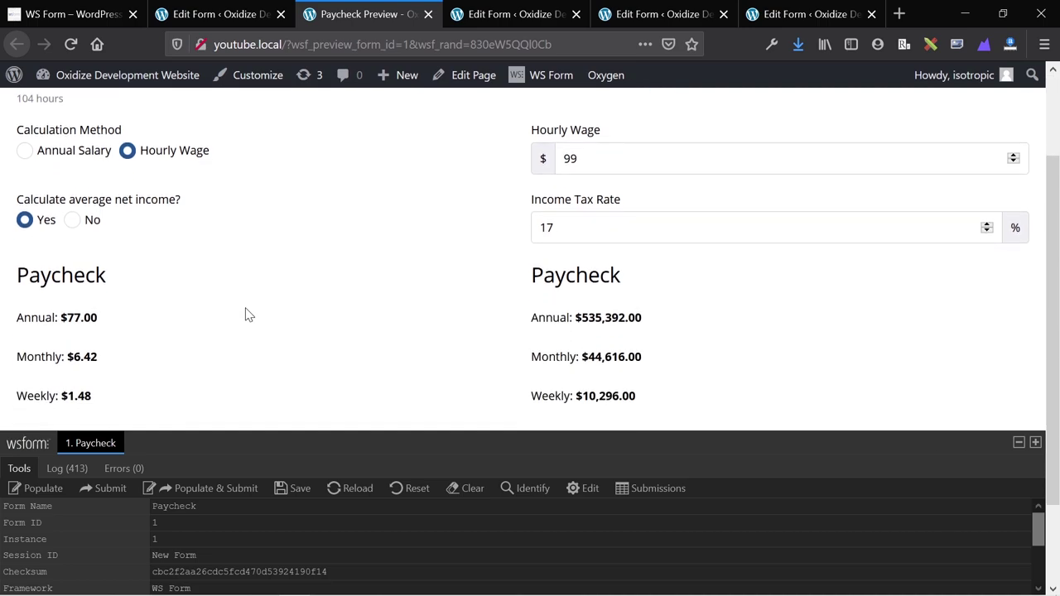
pyautogui.scroll(-2, 248, 315)
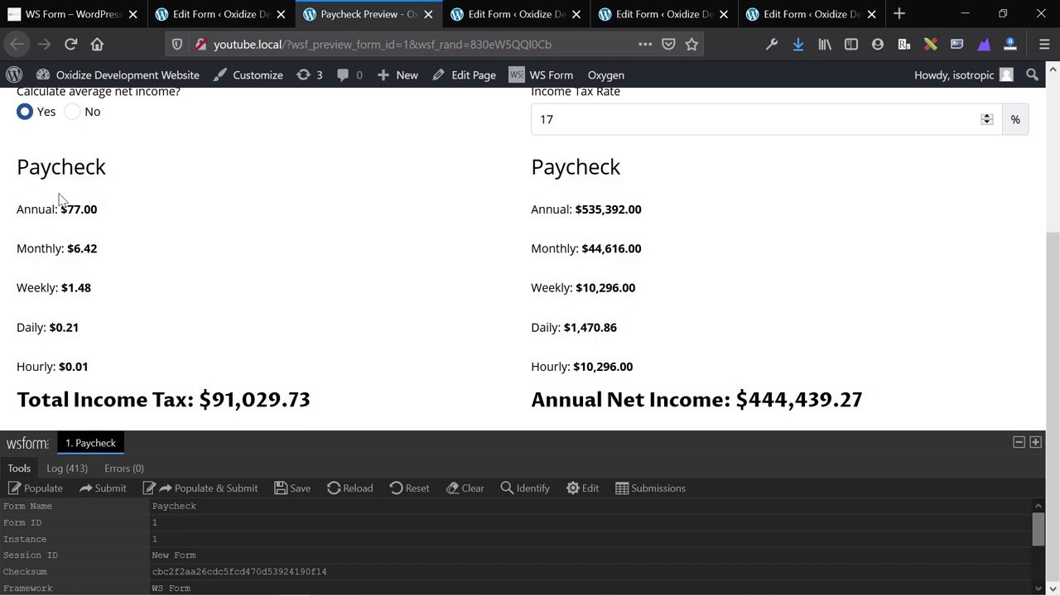
pyautogui.scroll(3, 68, 302)
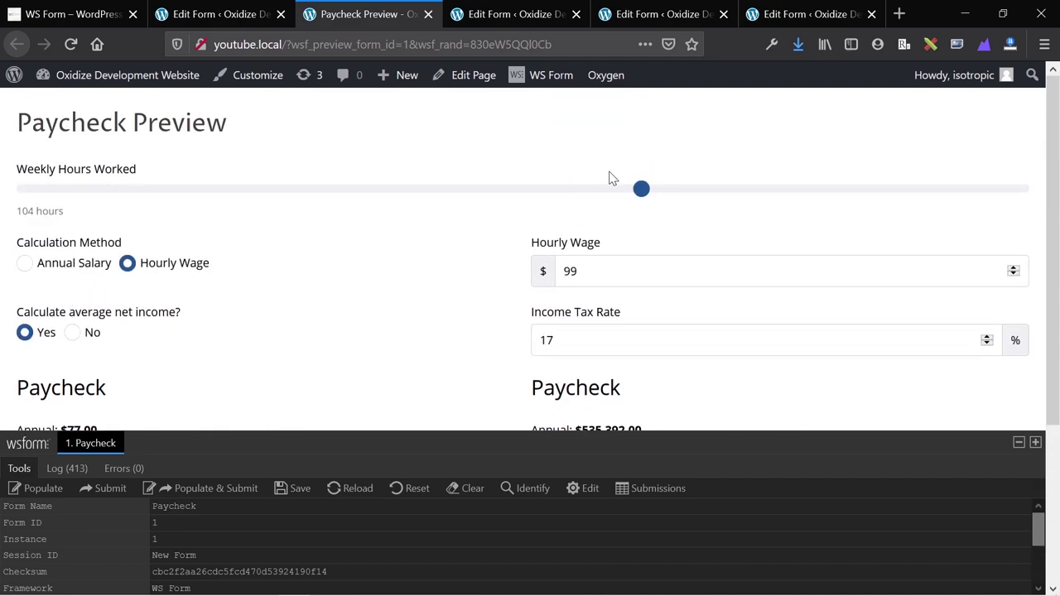
# - Try 59 and 101 hours on the Weekly Hours Worked slider, minimizing the debug console in between
pyautogui.moveTo(642, 192); pyautogui.dragTo(375, 192)
pyautogui.click(1020, 443)
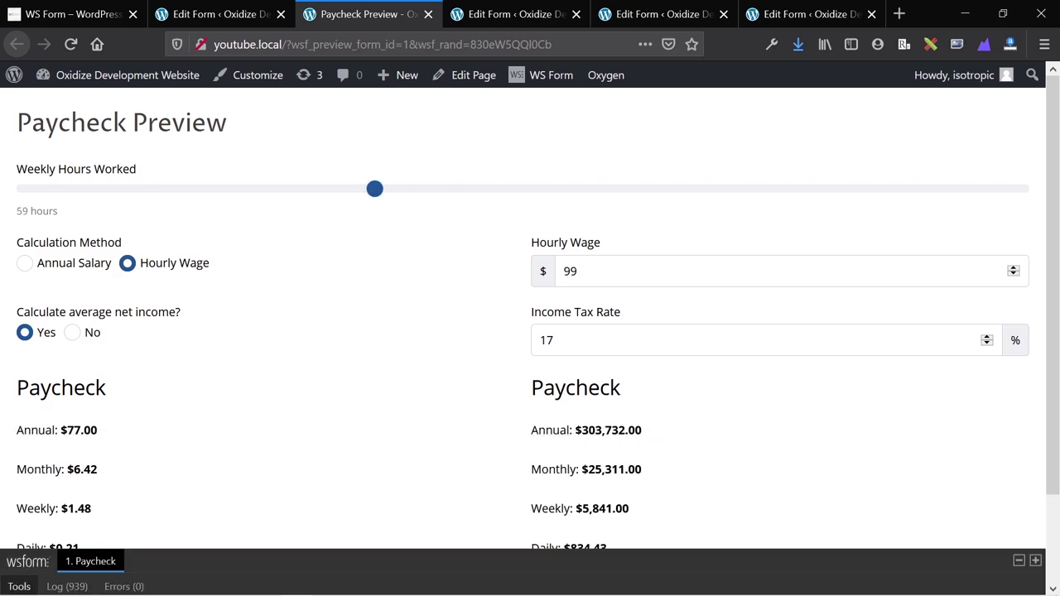
pyautogui.scroll(-1, 360, 327)
pyautogui.moveTo(374, 134); pyautogui.dragTo(624, 140)
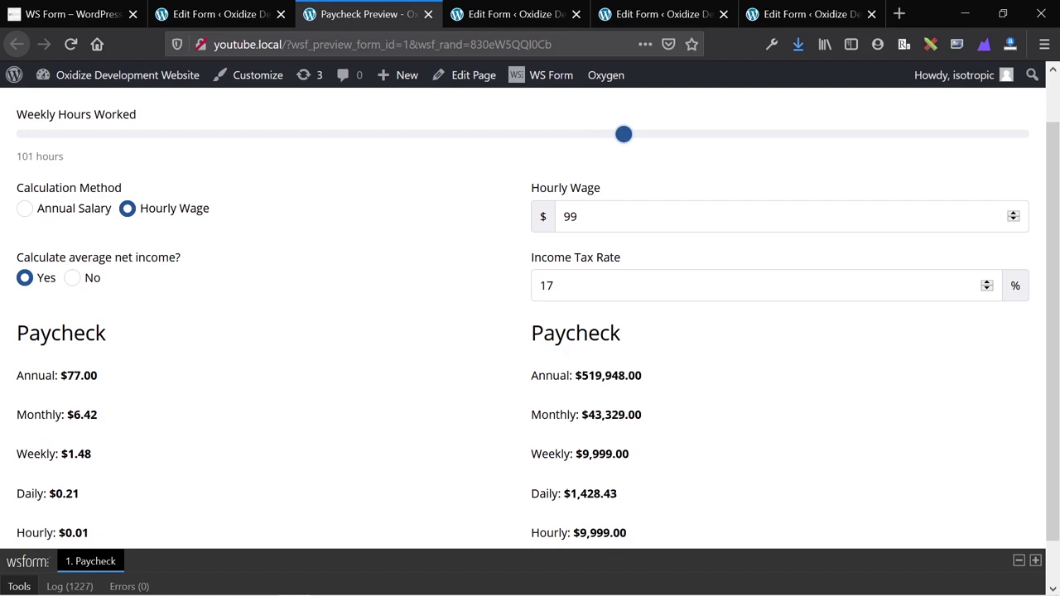
# - Set the Hourly Wage to 1200 and review the paycheck, income tax and annual net income results
pyautogui.press('BackSpace')
pyautogui.press('BackSpace')
pyautogui.write('1200')
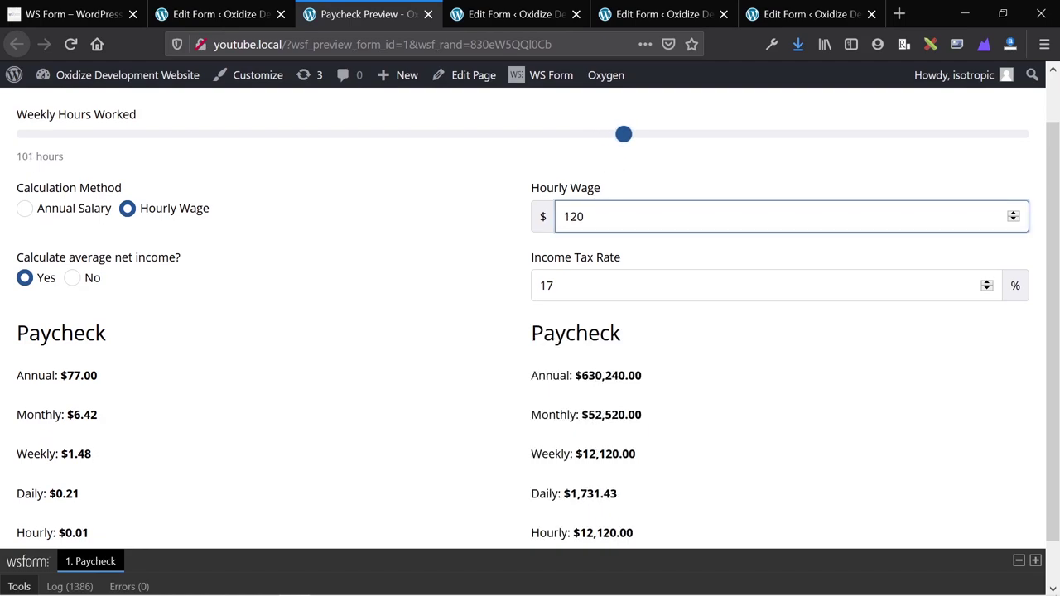
pyautogui.click(487, 301)
pyautogui.scroll(-1, 492, 221)
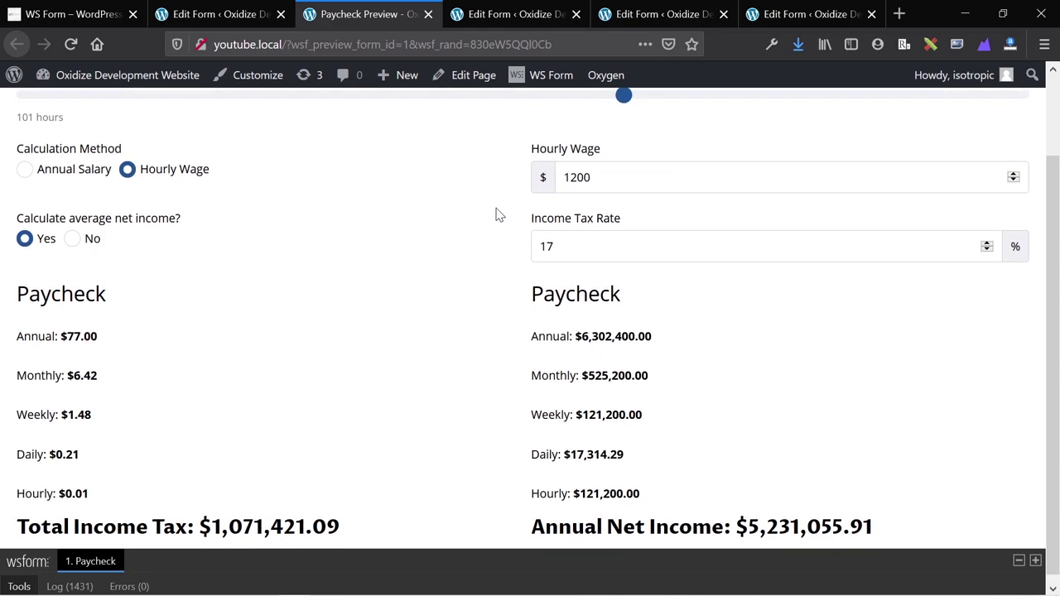
pyautogui.moveTo(749, 527); pyautogui.dragTo(843, 527)
pyautogui.click(693, 460)
pyautogui.scroll(2, 448, 394)
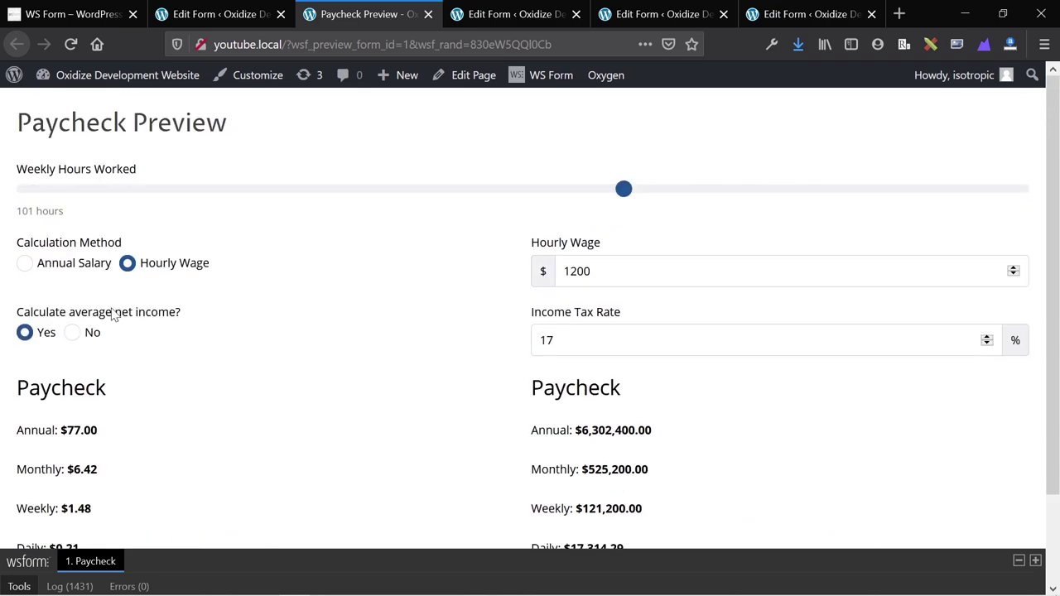
# - Switch the net income option to No and the method to Annual Salary, and return them to Yes and Hourly Wage
pyautogui.click(73, 332)
pyautogui.click(25, 263)
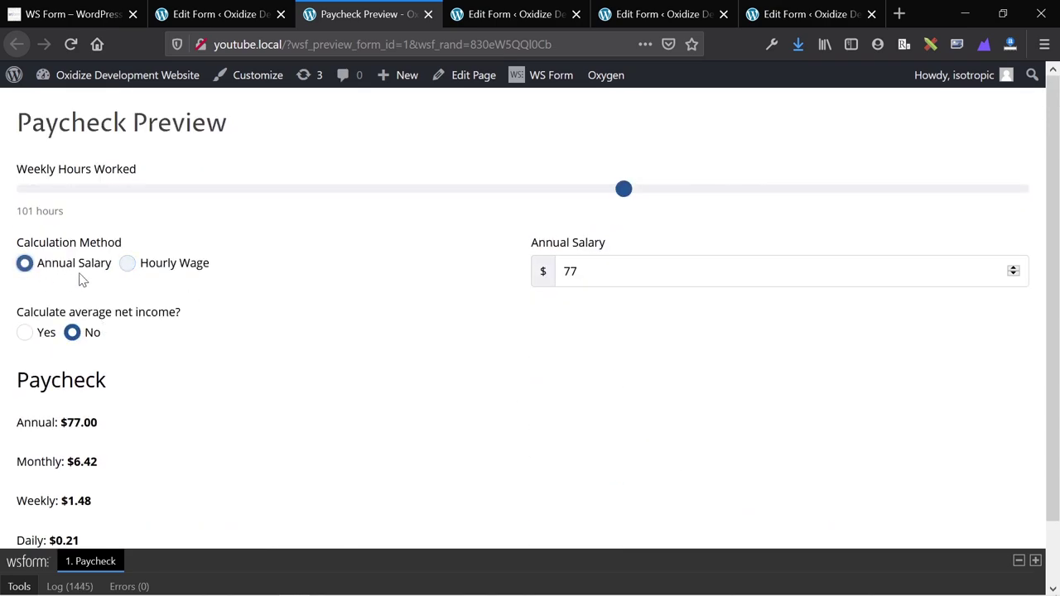
pyautogui.click(129, 265)
pyautogui.click(25, 332)
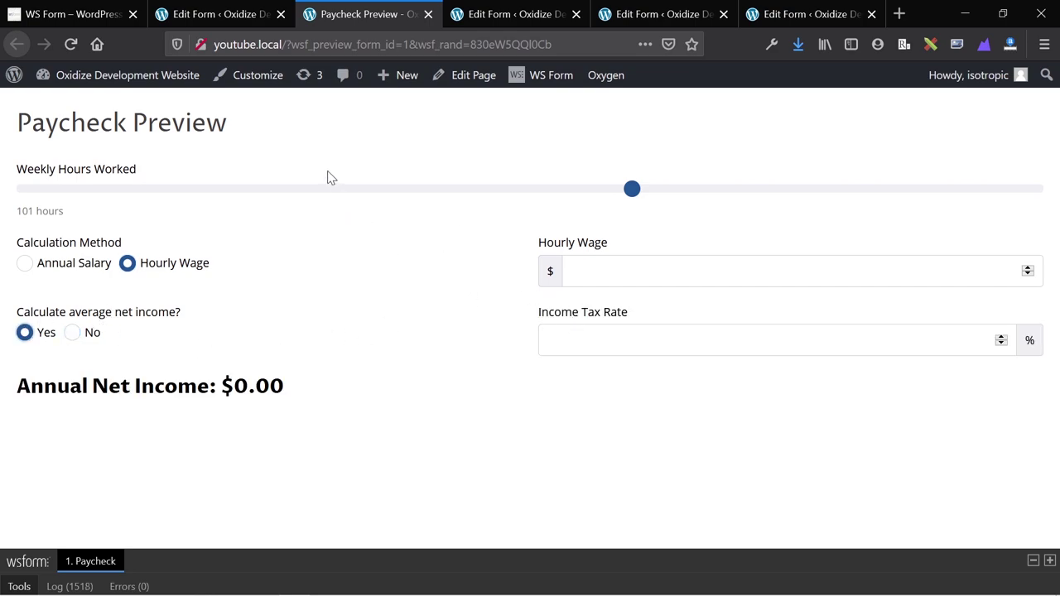
# - Set Weekly Hours Worked to 76 hours and Hourly Wage to 30, and review the calculated paycheck
pyautogui.moveTo(404, 188); pyautogui.dragTo(474, 191)
pyautogui.click(579, 271)
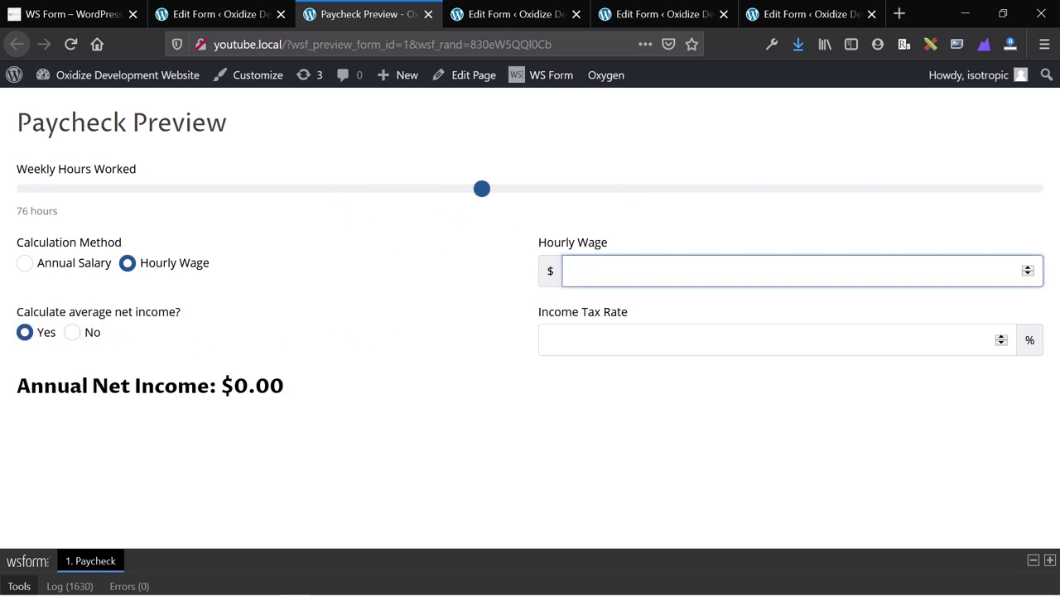
pyautogui.write('30')
pyautogui.scroll(-2, 240, 297)
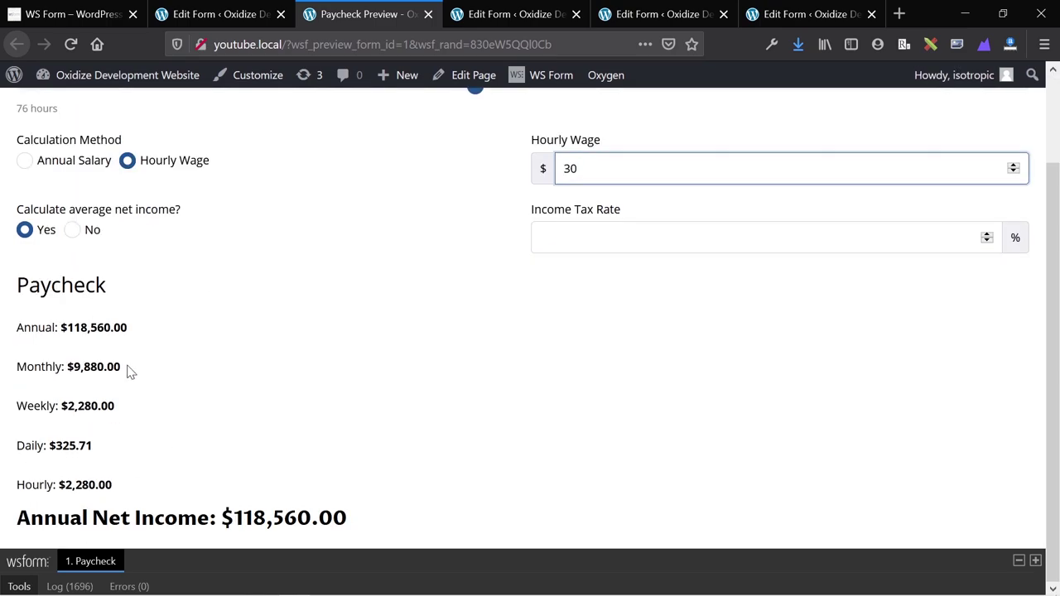
pyautogui.scroll(2, 196, 348)
pyautogui.scroll(-2, 197, 348)
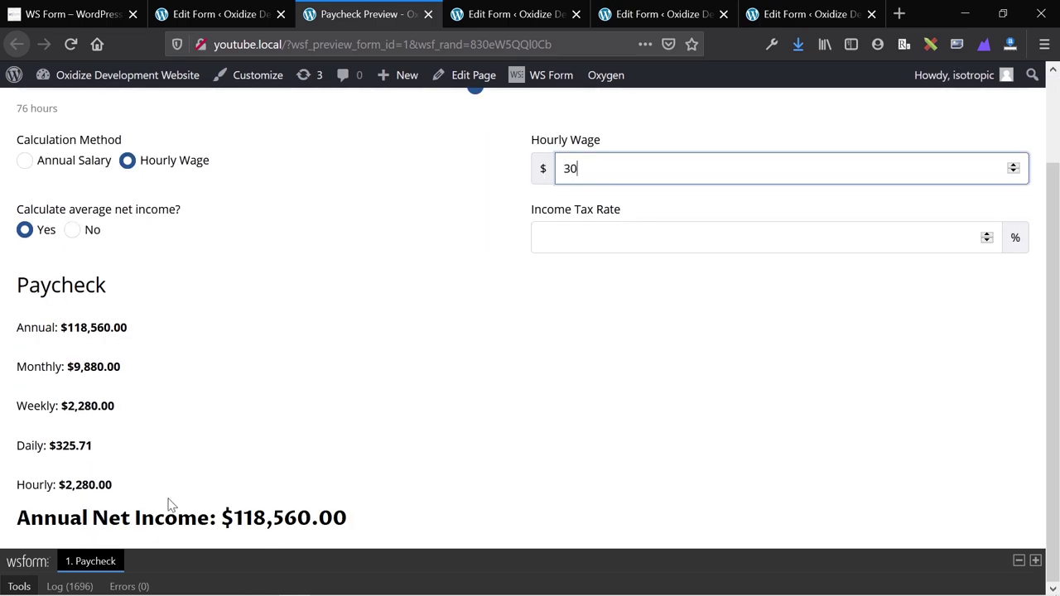
pyautogui.click(30, 562)
pyautogui.hotkey('ctrl', 'w')
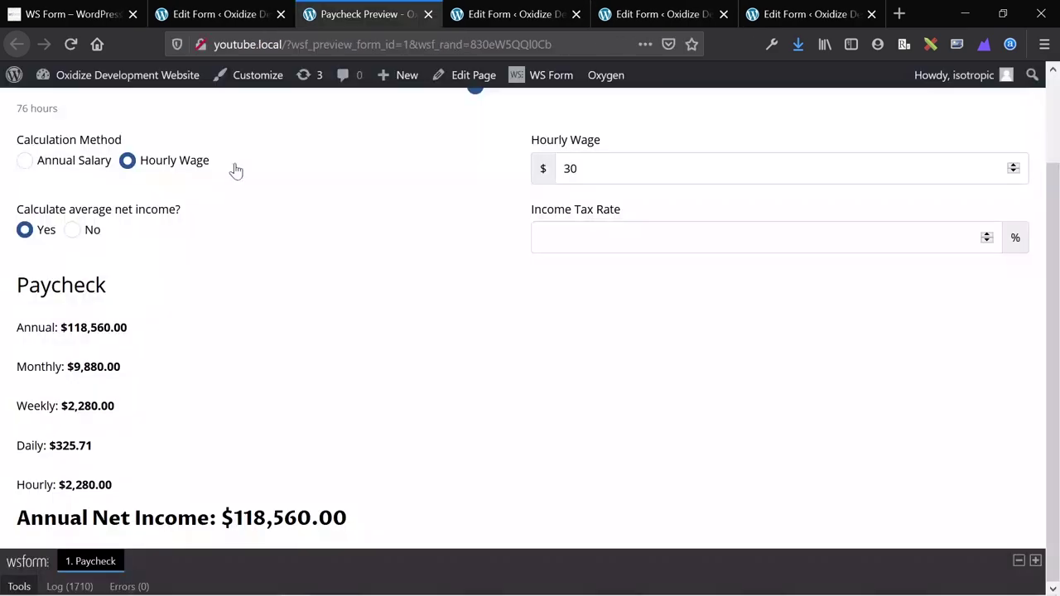
pyautogui.hotkey('ctrl', 'shift', 'Tab')
pyautogui.hotkey('ctrl', 'Tab')
# - Expand the debug console and examine the conditional logic events recorded in its log
pyautogui.click(1036, 561)
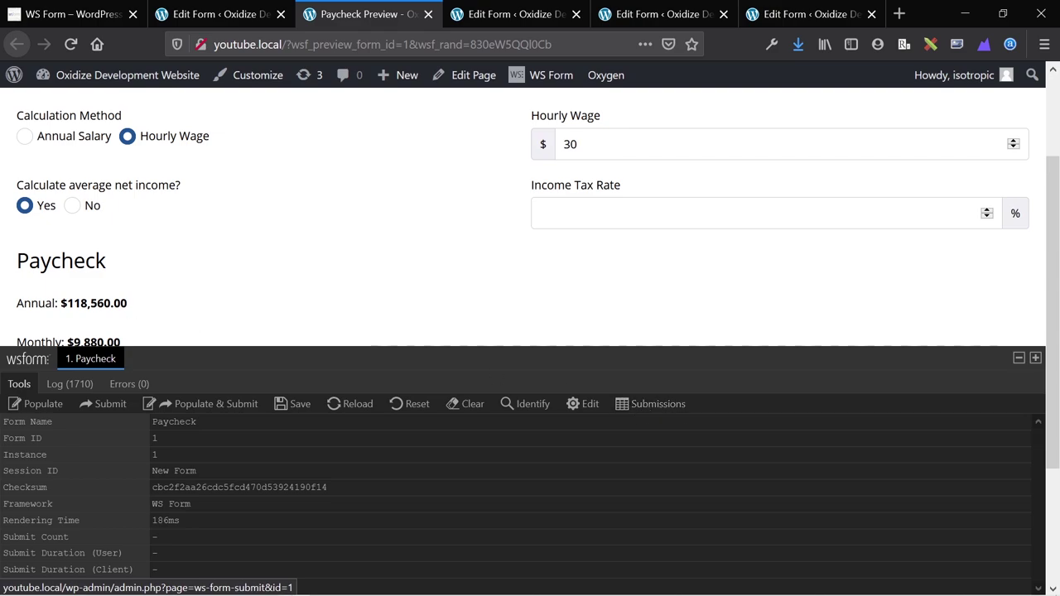
pyautogui.click(68, 387)
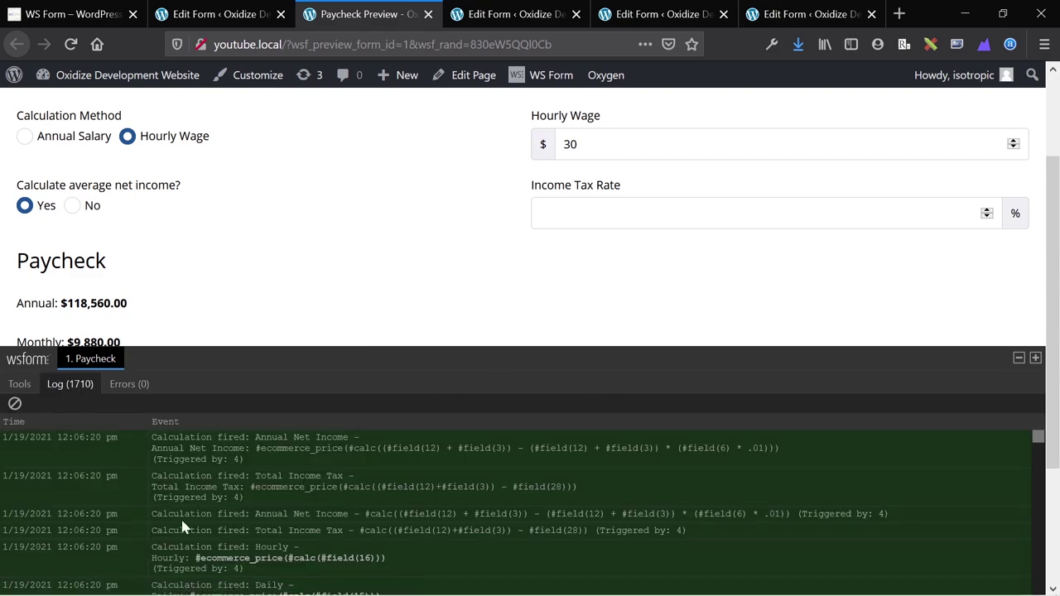
pyautogui.scroll(-10, 181, 517)
pyautogui.scroll(-10, 180, 516)
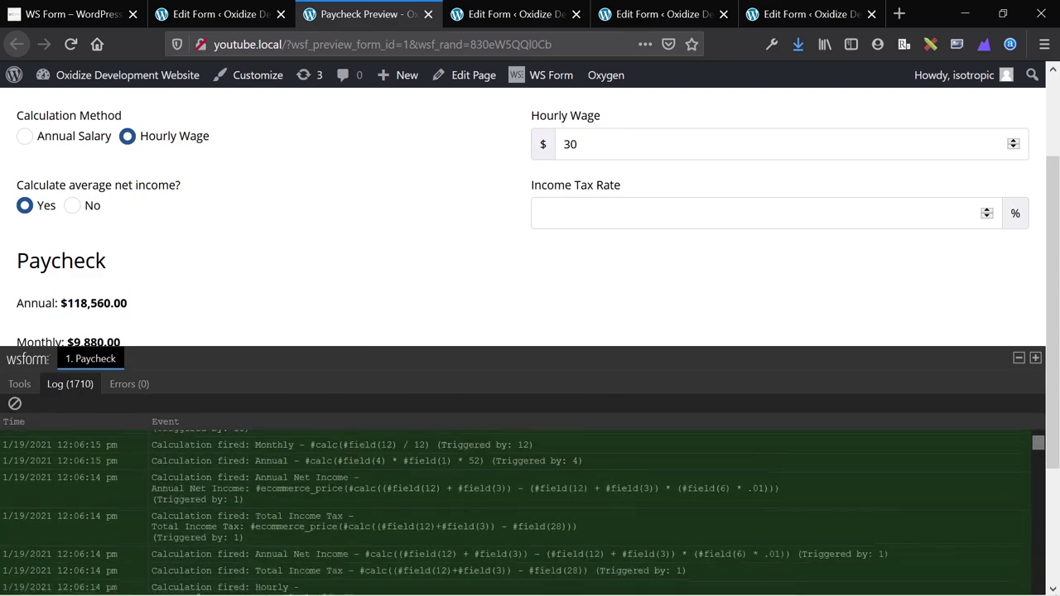
pyautogui.scroll(-10, 116, 495)
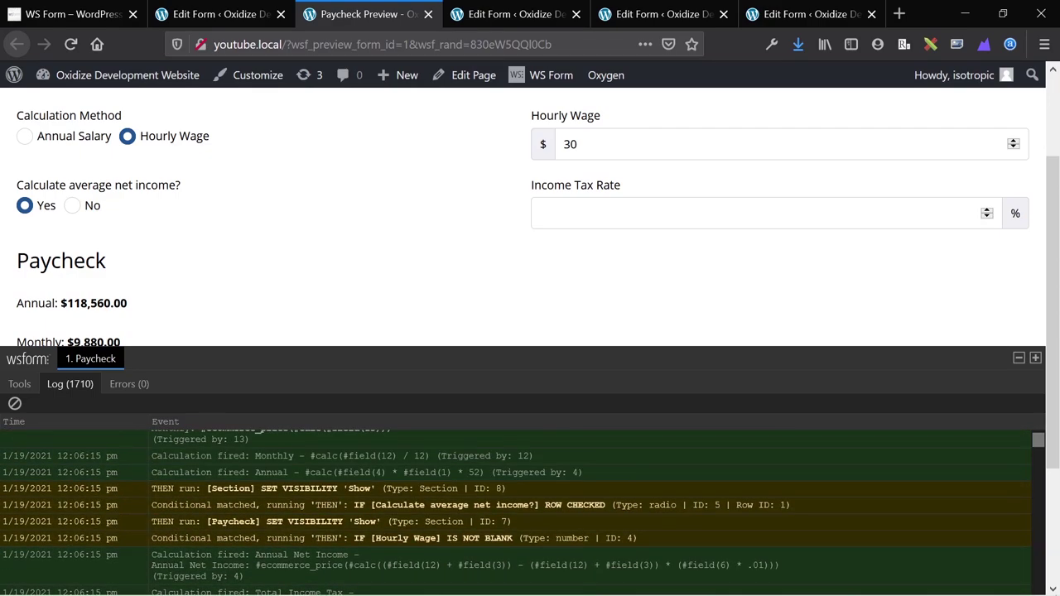
pyautogui.moveTo(3, 490); pyautogui.dragTo(279, 557)
pyautogui.click(278, 557)
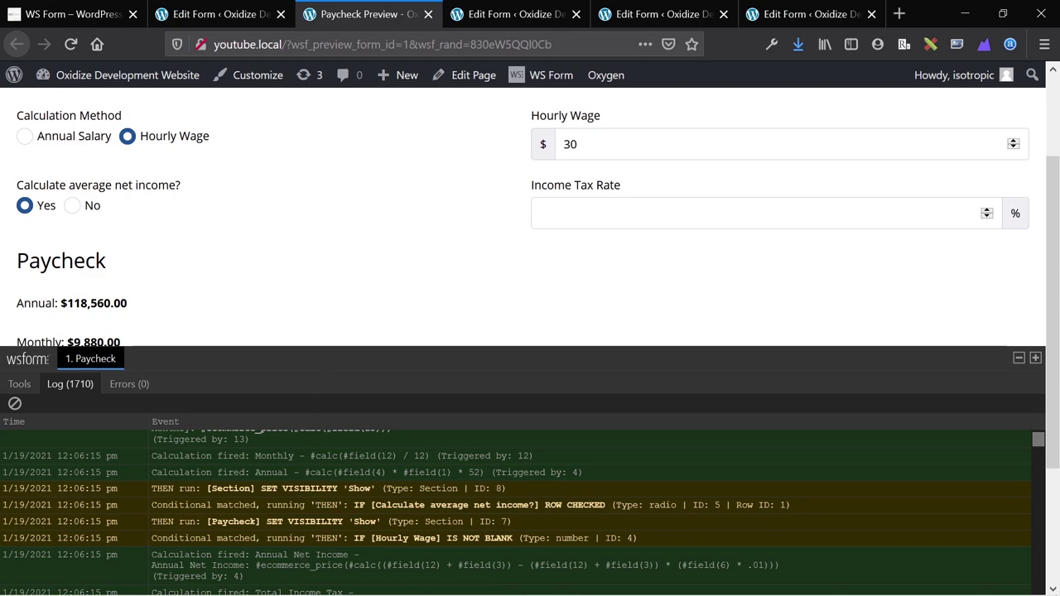
pyautogui.tripleClick(402, 505)
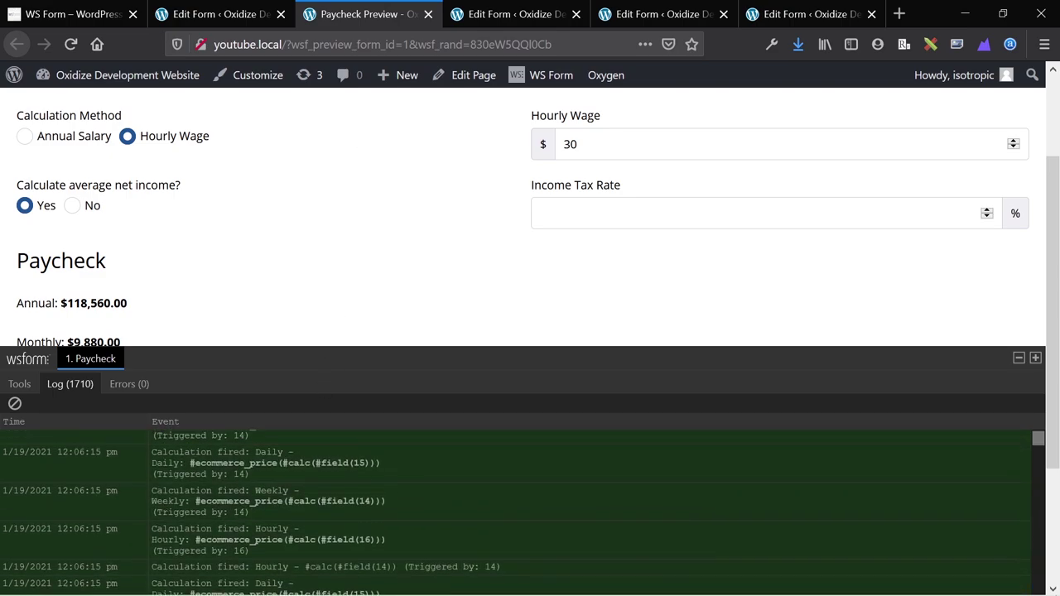
# - Look through the log's calculation events, and return the debug console to its tools view and minimize it
pyautogui.scroll(3, 377, 499)
pyautogui.scroll(-10, 378, 500)
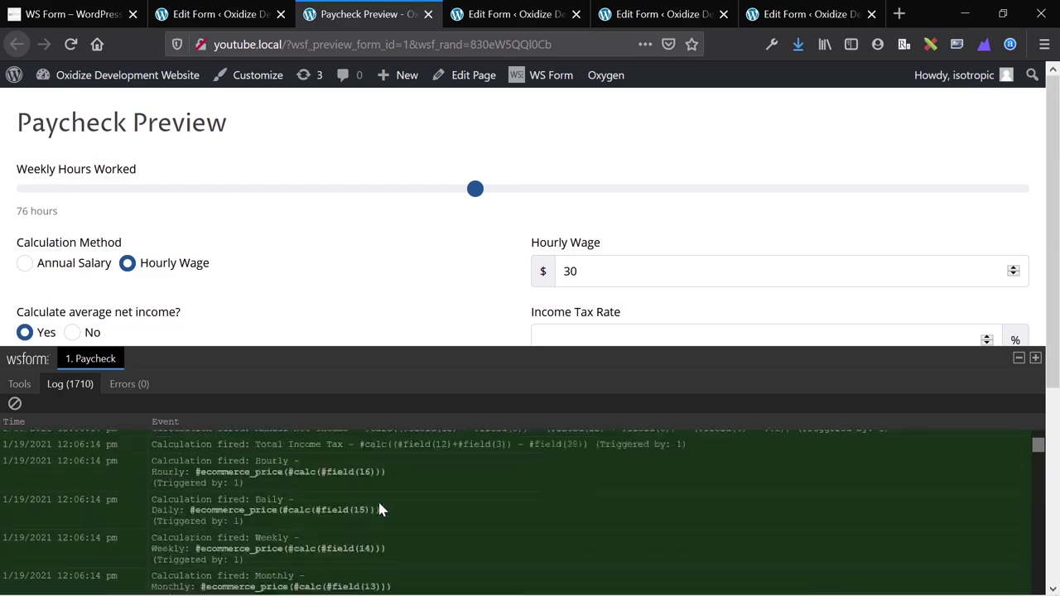
pyautogui.scroll(-6, 378, 499)
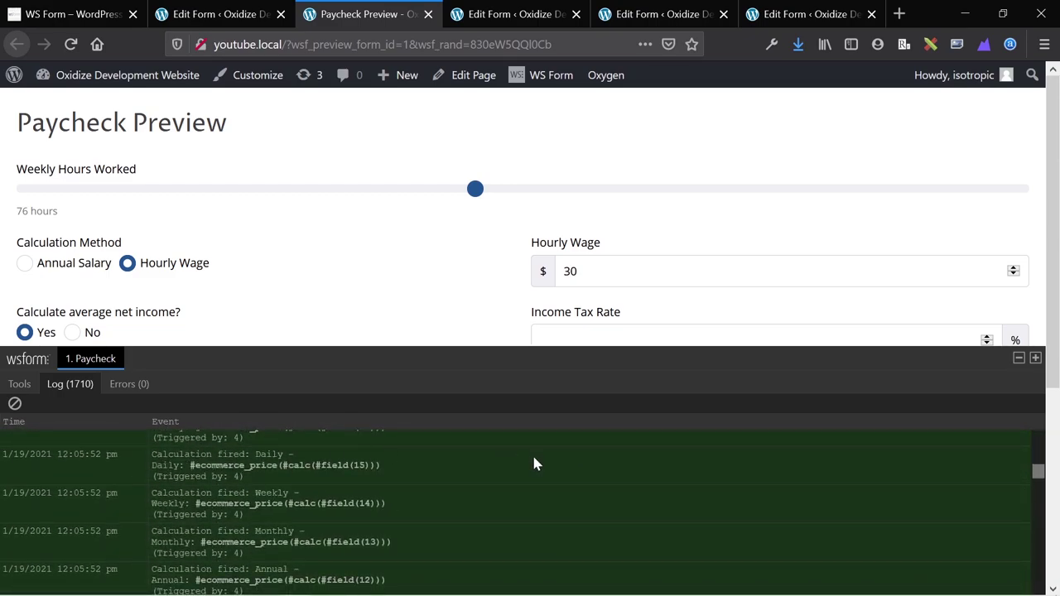
pyautogui.scroll(5, 501, 483)
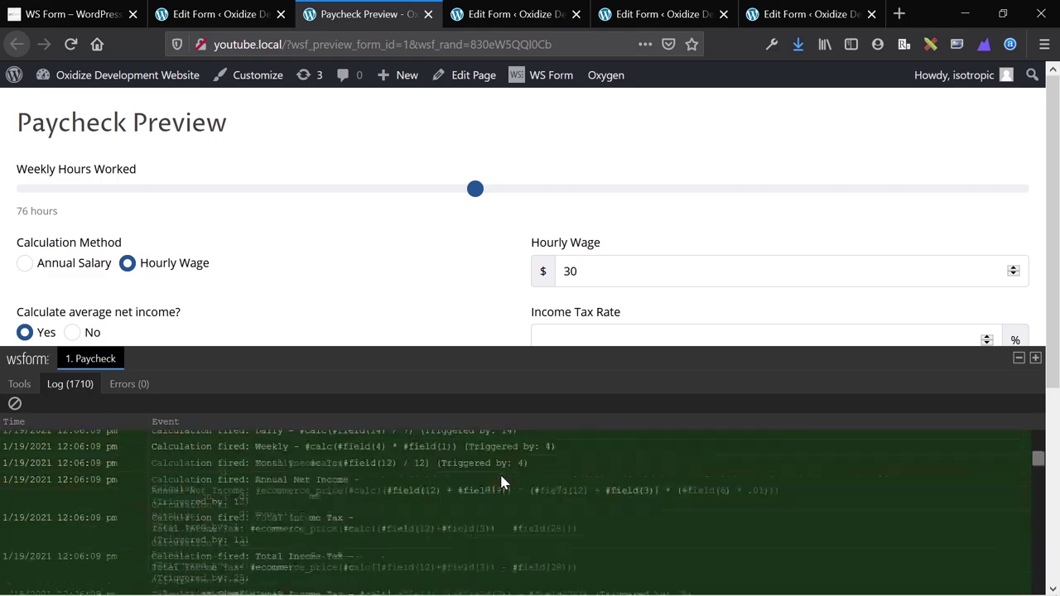
pyautogui.scroll(5, 501, 480)
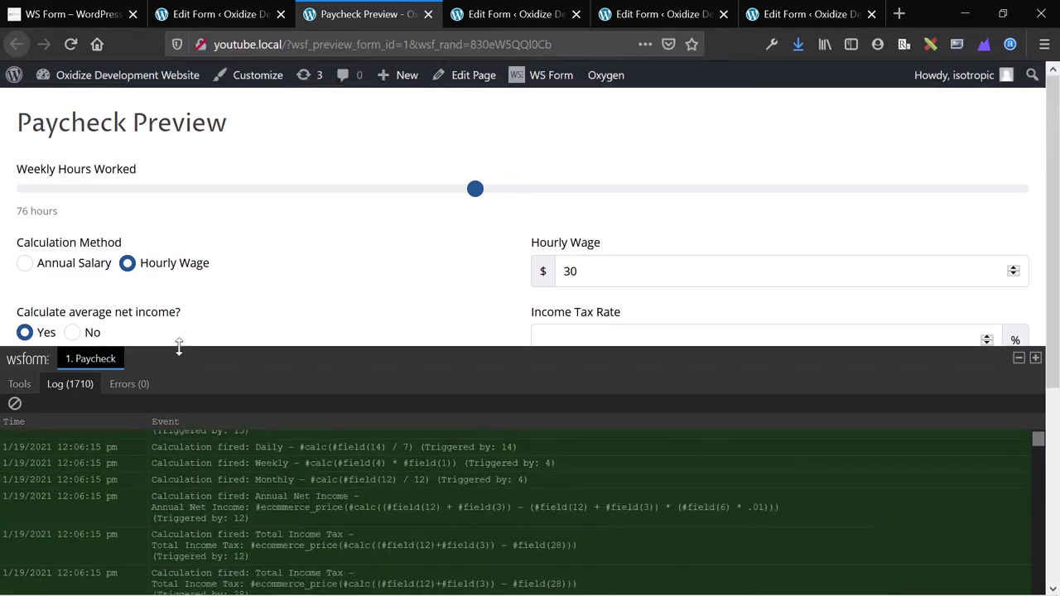
pyautogui.click(25, 383)
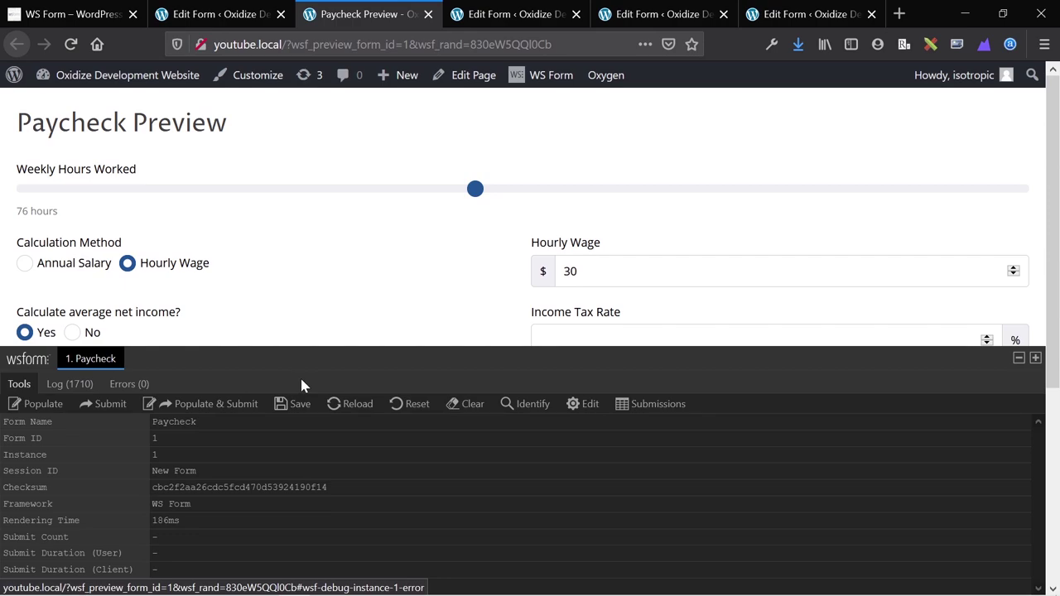
pyautogui.click(1020, 358)
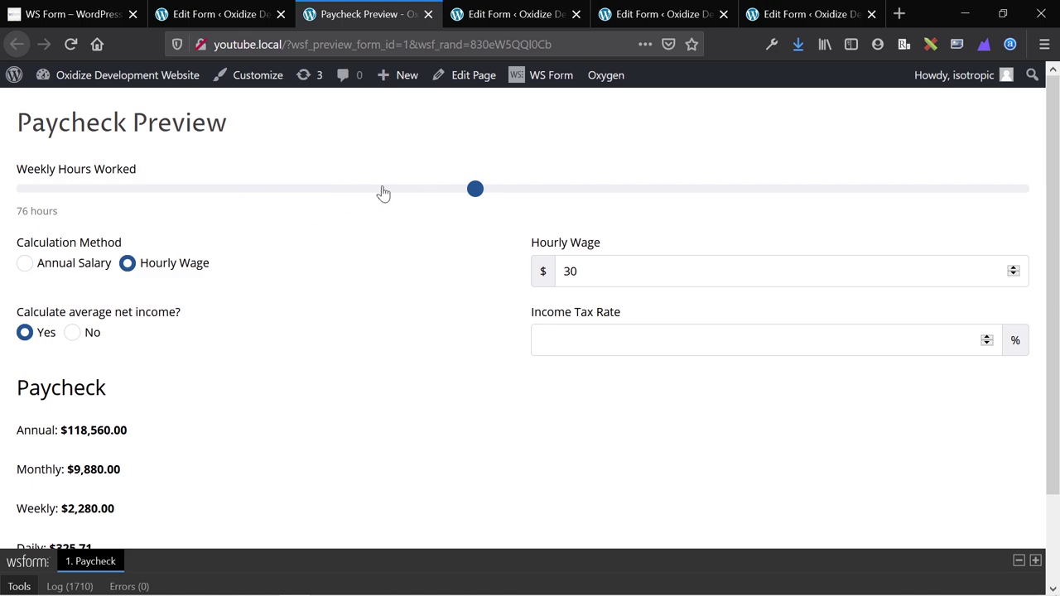
# - Return to the Paycheck form editor and examine its tab, input sections and hidden calculation fields
pyautogui.hotkey('ctrl', 'shift', 'Tab')
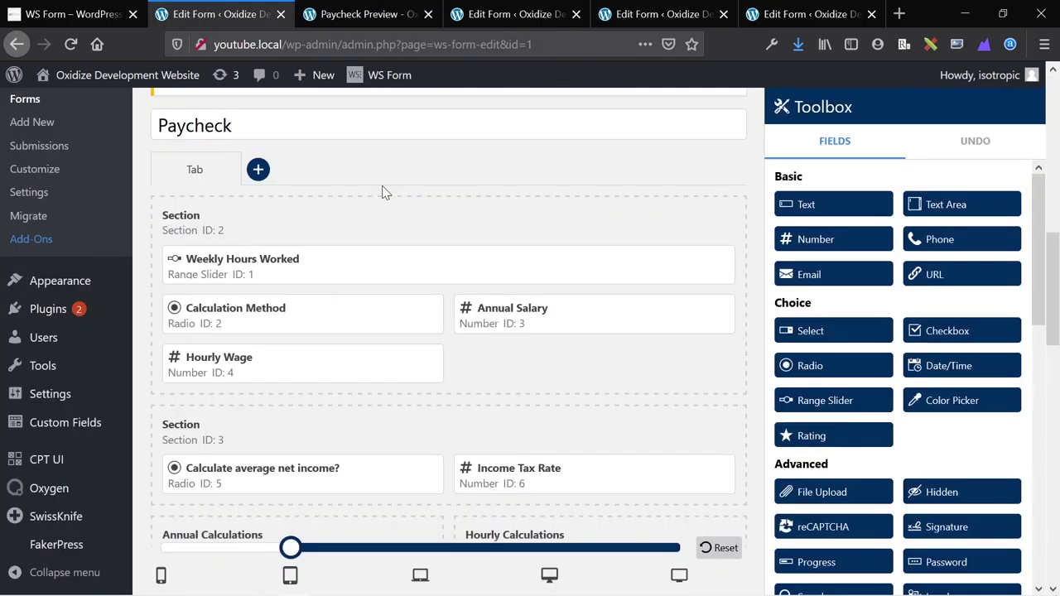
pyautogui.scroll(-3, 353, 272)
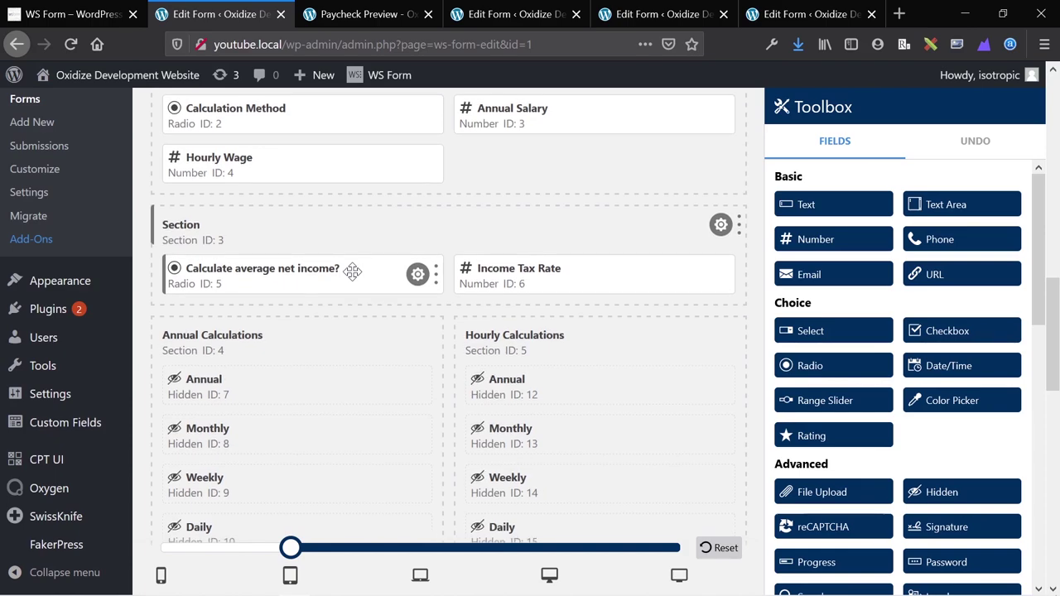
pyautogui.scroll(-2, 352, 272)
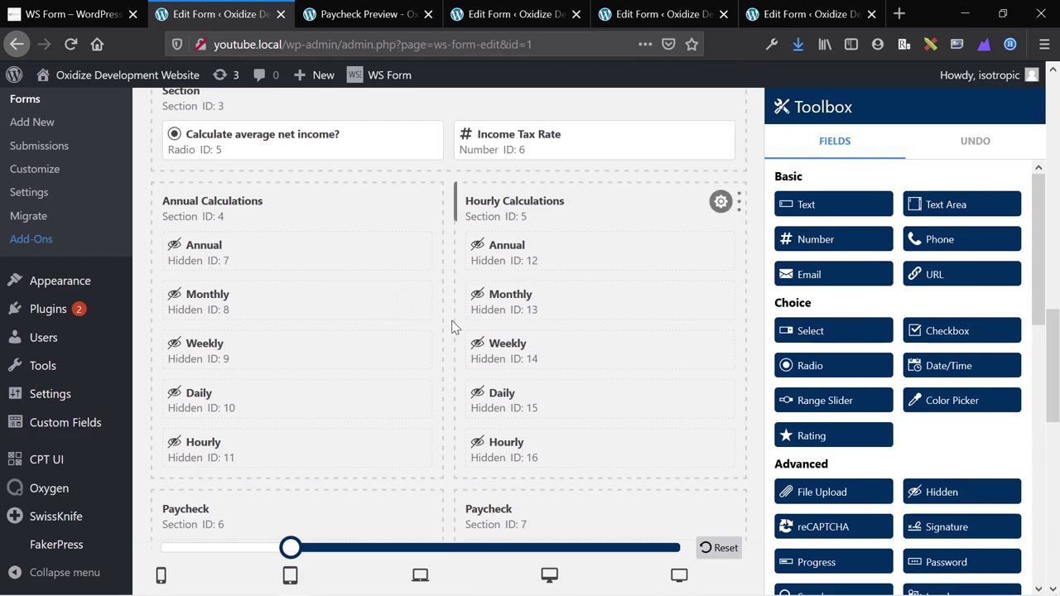
pyautogui.scroll(-4, 450, 319)
pyautogui.scroll(8, 453, 326)
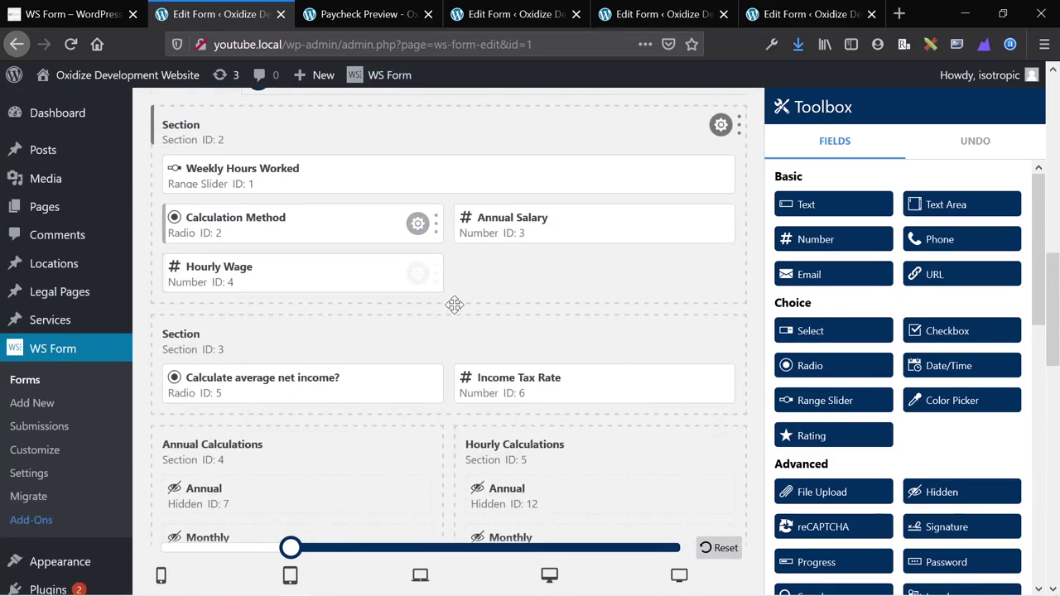
pyautogui.scroll(2, 530, 192)
pyautogui.moveTo(220, 200)
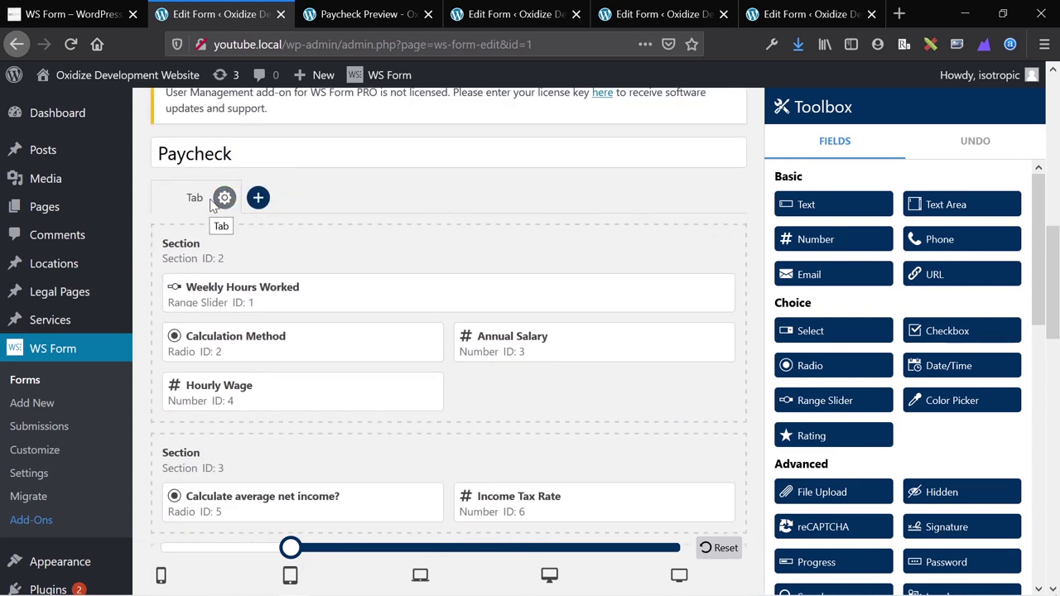
# - Examine the Paycheck form's remaining sections, from the input fields through the hidden calculations to the paycheck and income tax text outputs
pyautogui.scroll(-1, 296, 256)
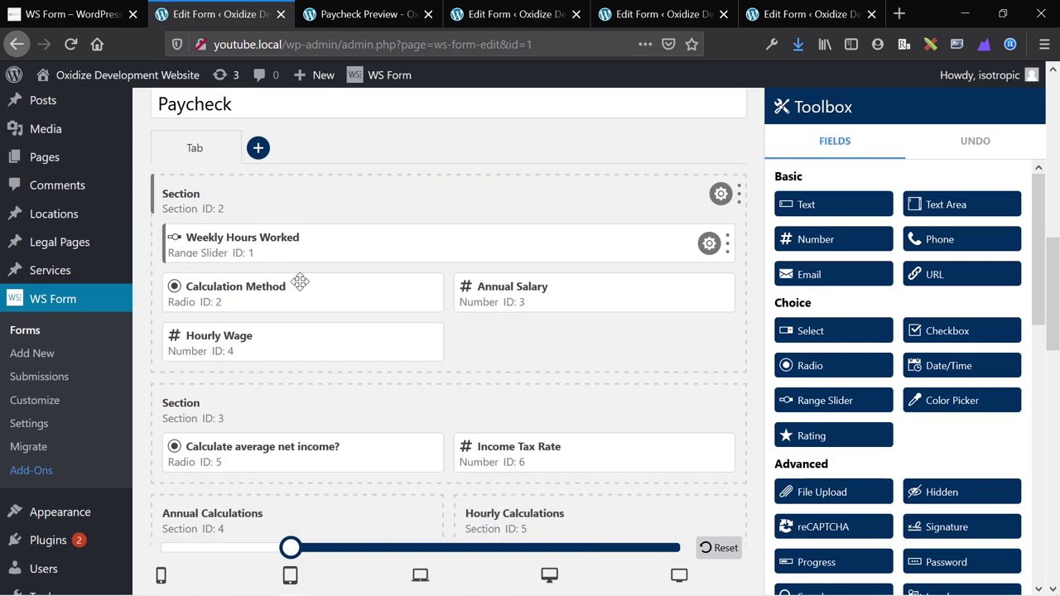
pyautogui.scroll(-3, 248, 216)
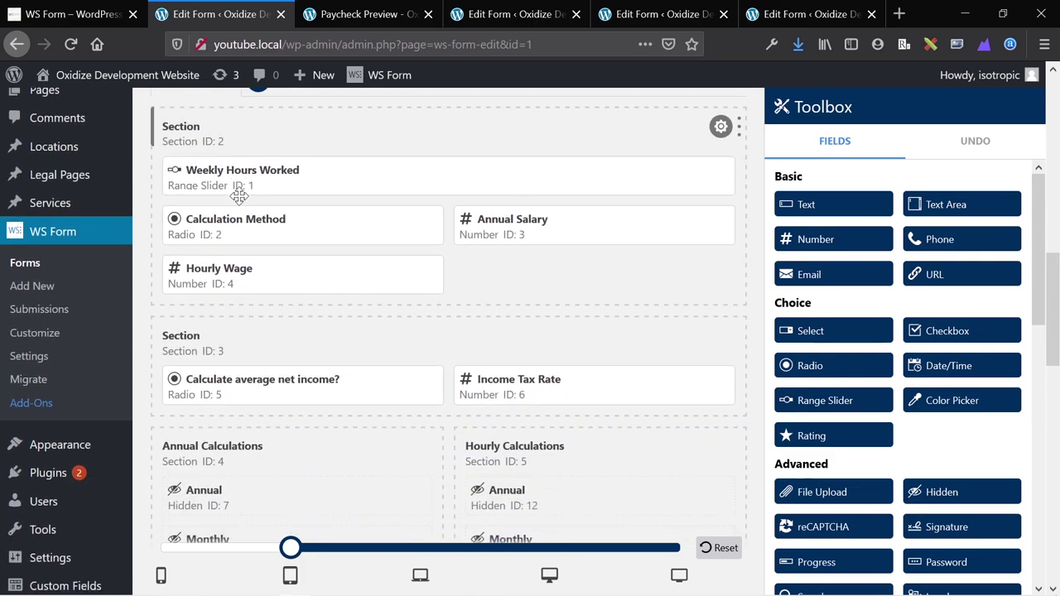
pyautogui.scroll(-2, 318, 279)
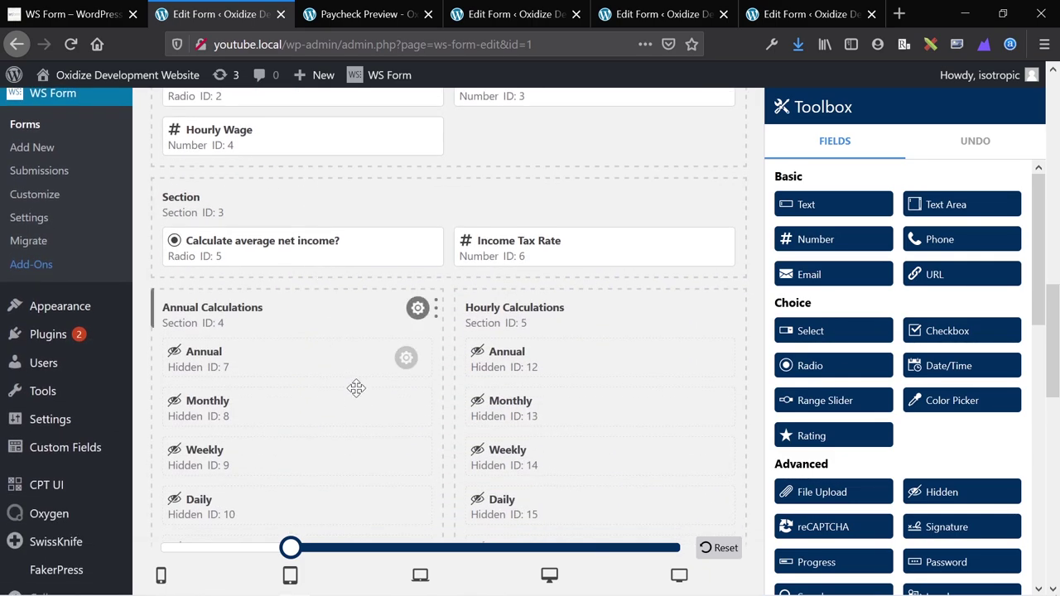
pyautogui.scroll(-6, 356, 384)
pyautogui.scroll(-10, 360, 385)
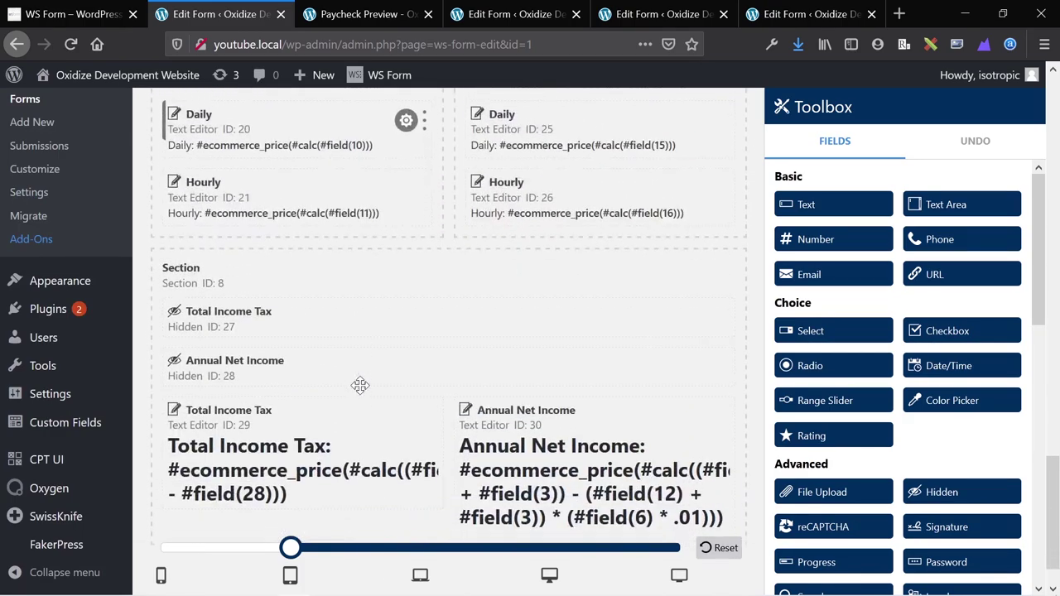
pyautogui.scroll(5, 361, 385)
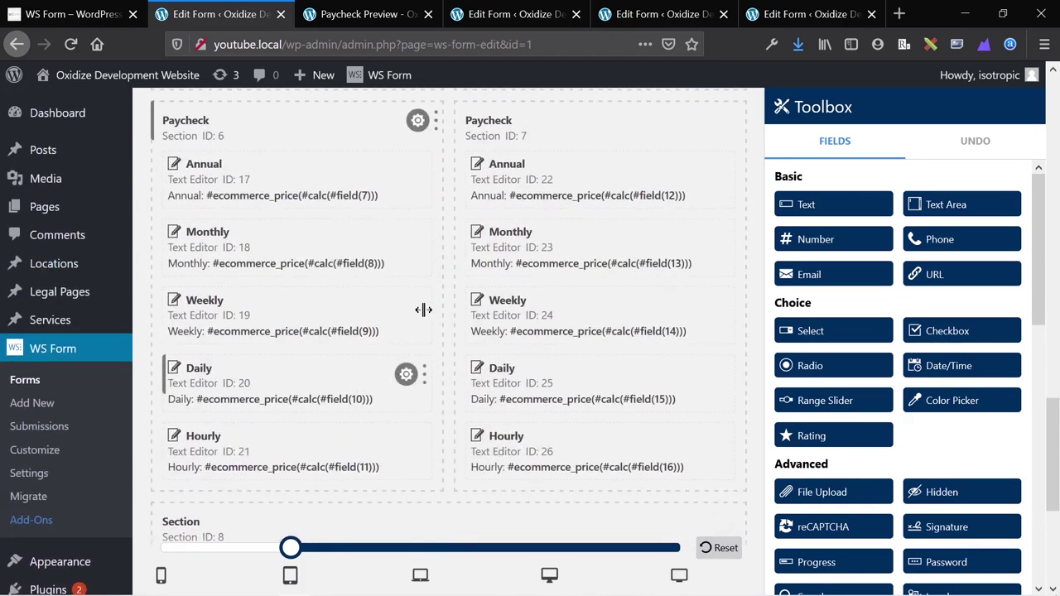
pyautogui.scroll(2, 406, 249)
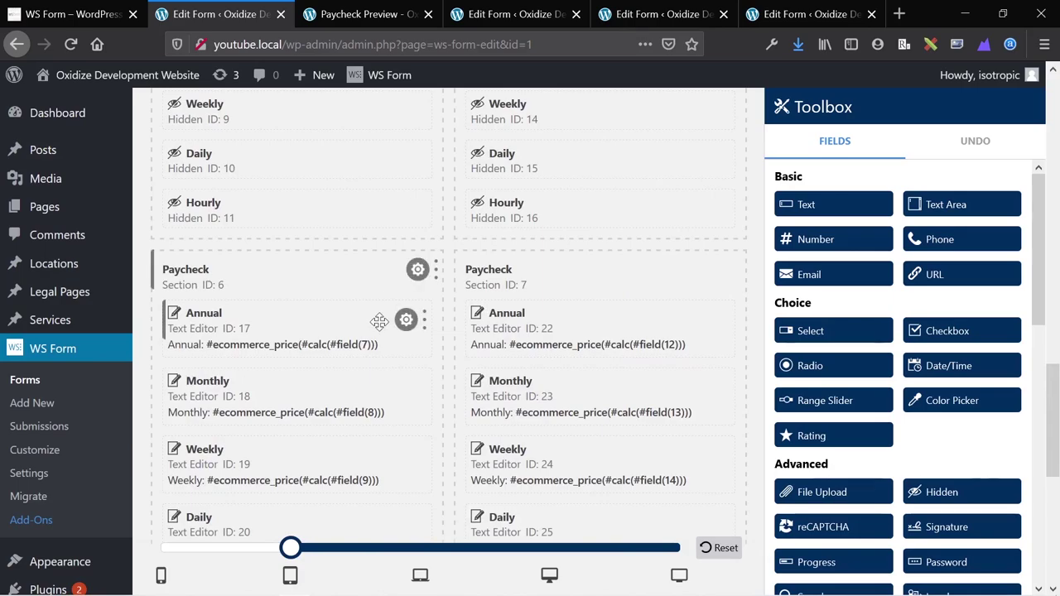
pyautogui.scroll(4, 386, 290)
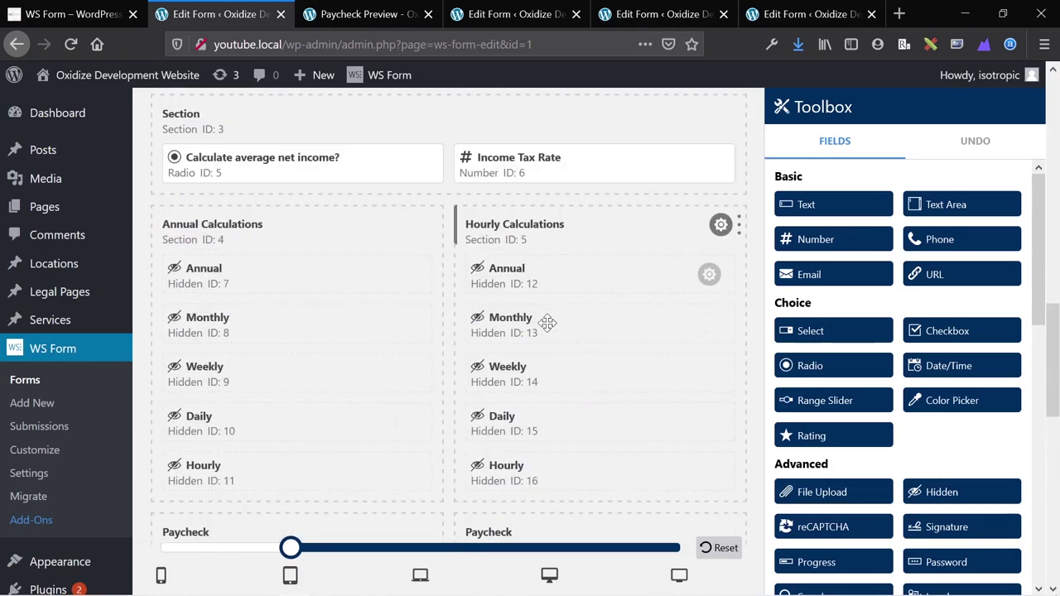
pyautogui.scroll(-4, 508, 339)
pyautogui.scroll(-5, 512, 339)
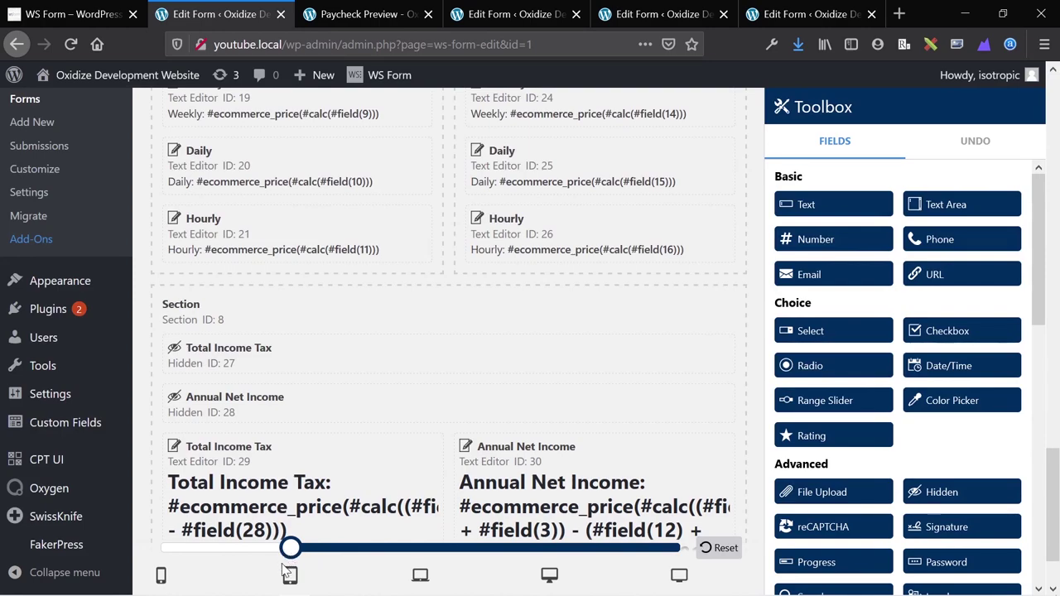
# - Switch the editor's responsive layout to the laptop and desktop breakpoints, and return it to the tablet breakpoint
pyautogui.moveTo(288, 550); pyautogui.dragTo(419, 550)
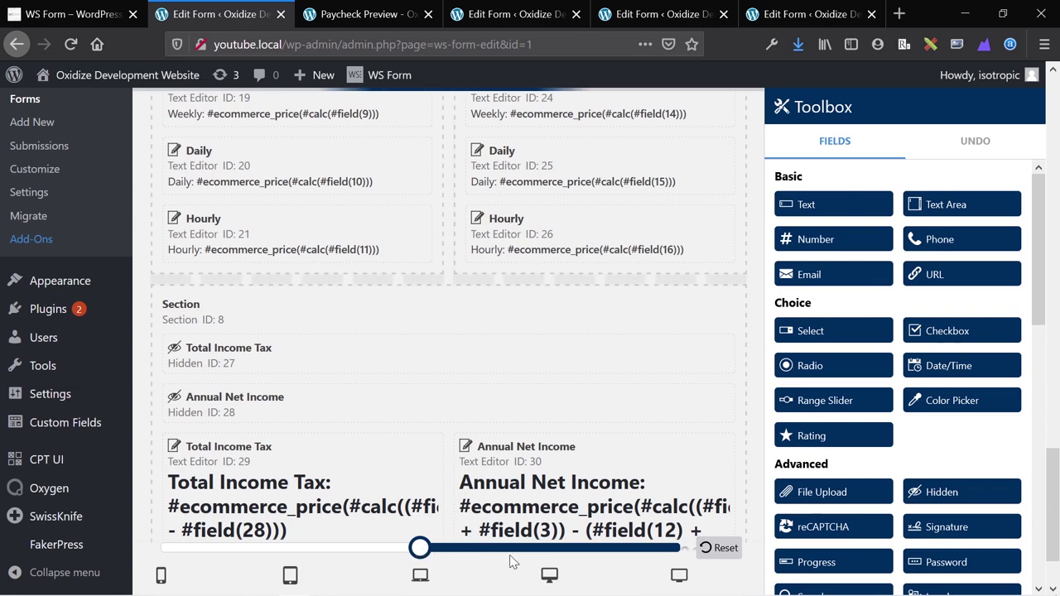
pyautogui.click(549, 575)
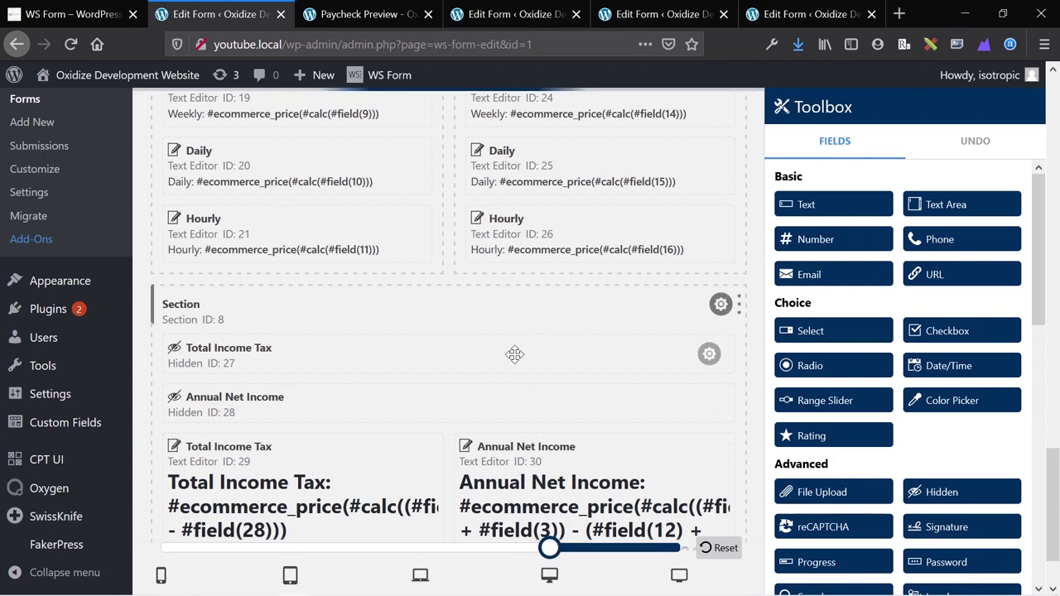
pyautogui.moveTo(550, 547); pyautogui.dragTo(319, 559)
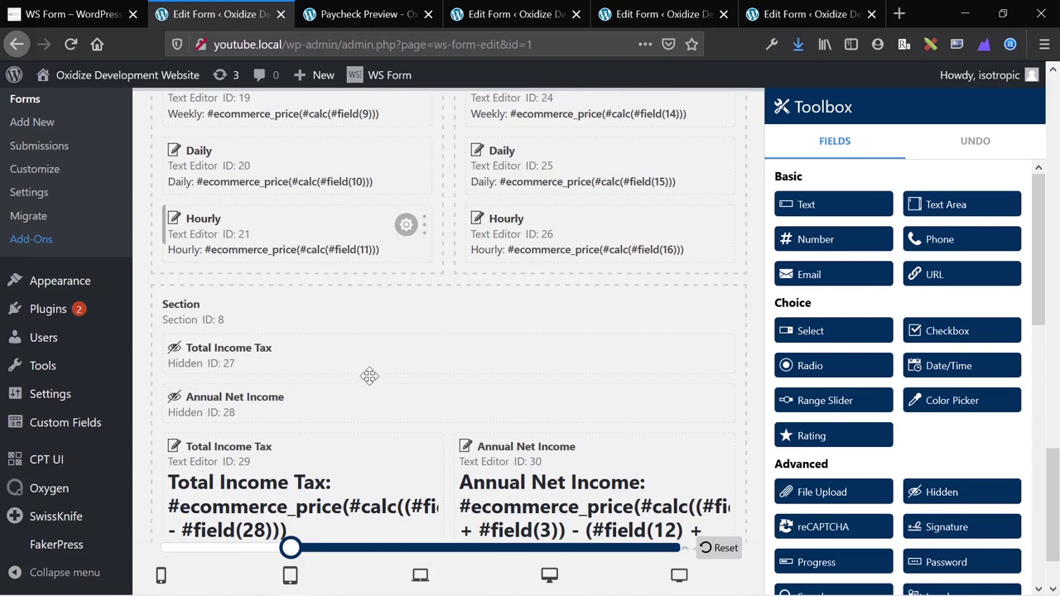
# - Show the form at the phone breakpoint, review its single-column layout, and return to the tablet breakpoint
pyautogui.moveTo(300, 554); pyautogui.dragTo(170, 553)
pyautogui.scroll(-7, 356, 365)
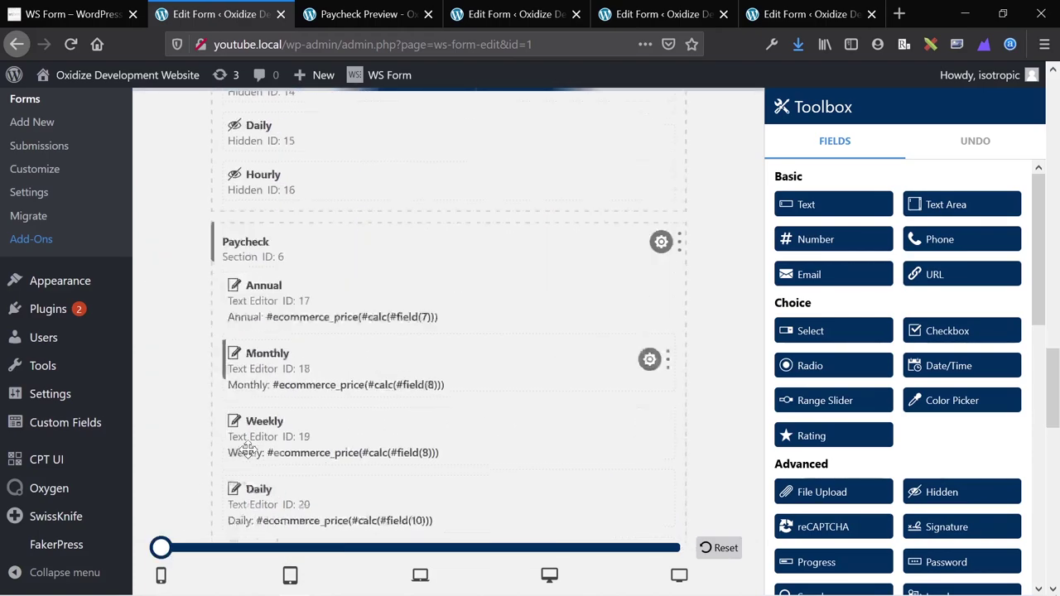
pyautogui.scroll(-4, 356, 364)
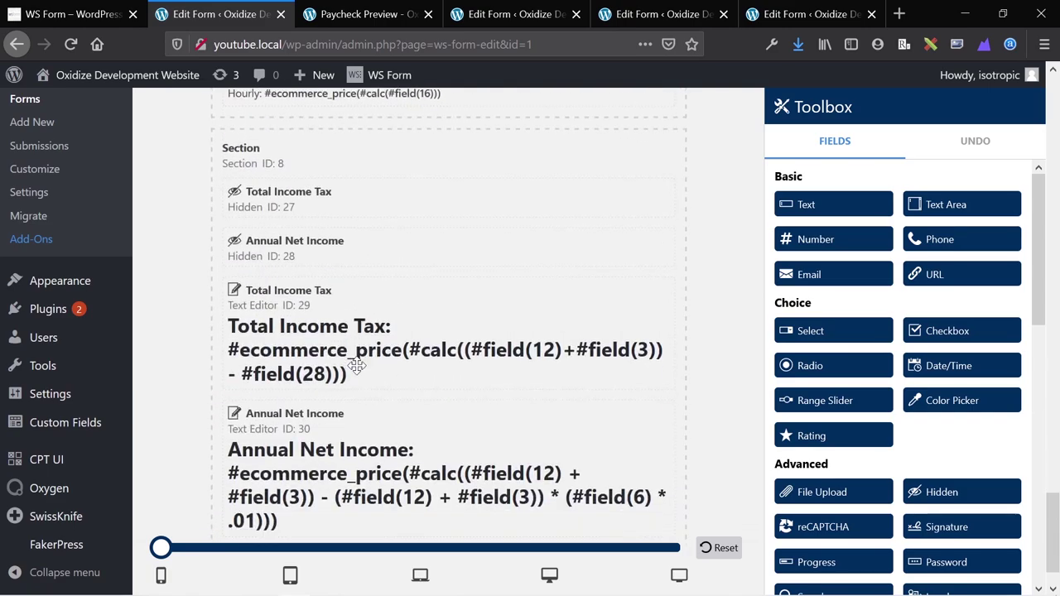
pyautogui.scroll(15, 356, 364)
pyautogui.scroll(15, 356, 365)
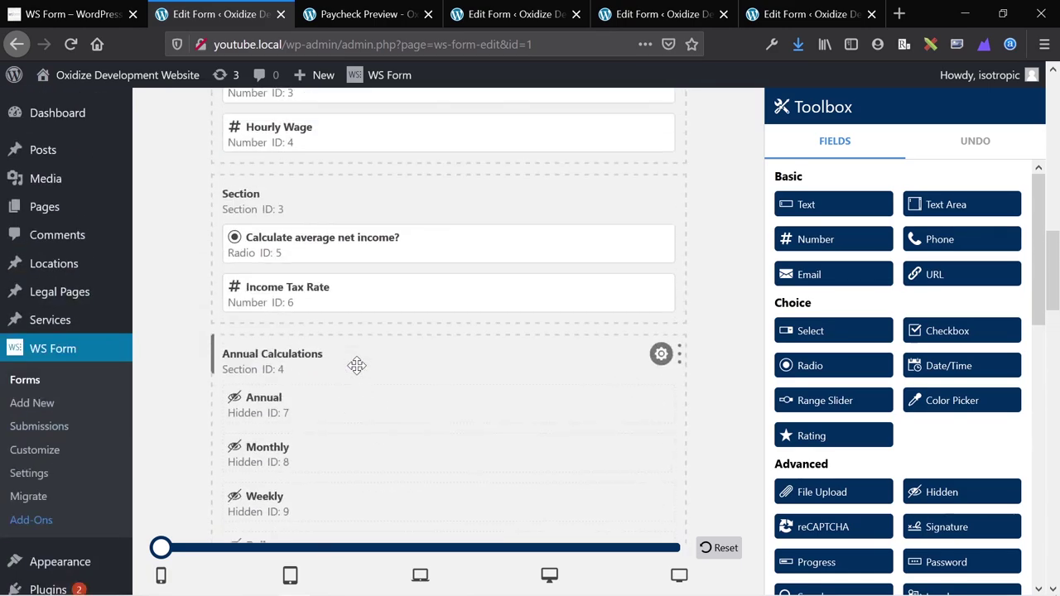
pyautogui.scroll(-2, 357, 365)
pyautogui.scroll(-2, 356, 366)
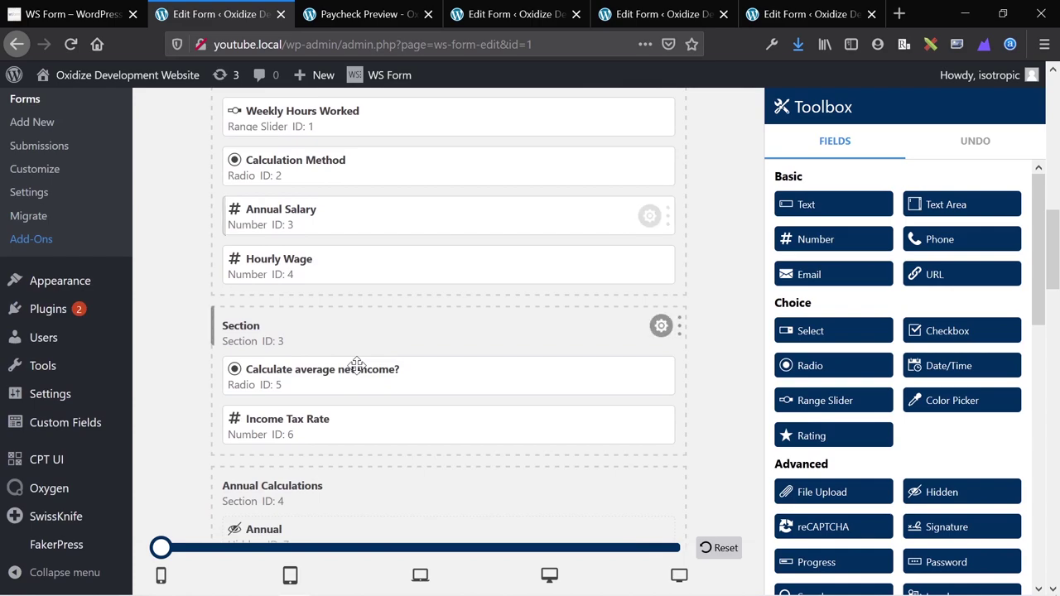
pyautogui.scroll(2, 356, 366)
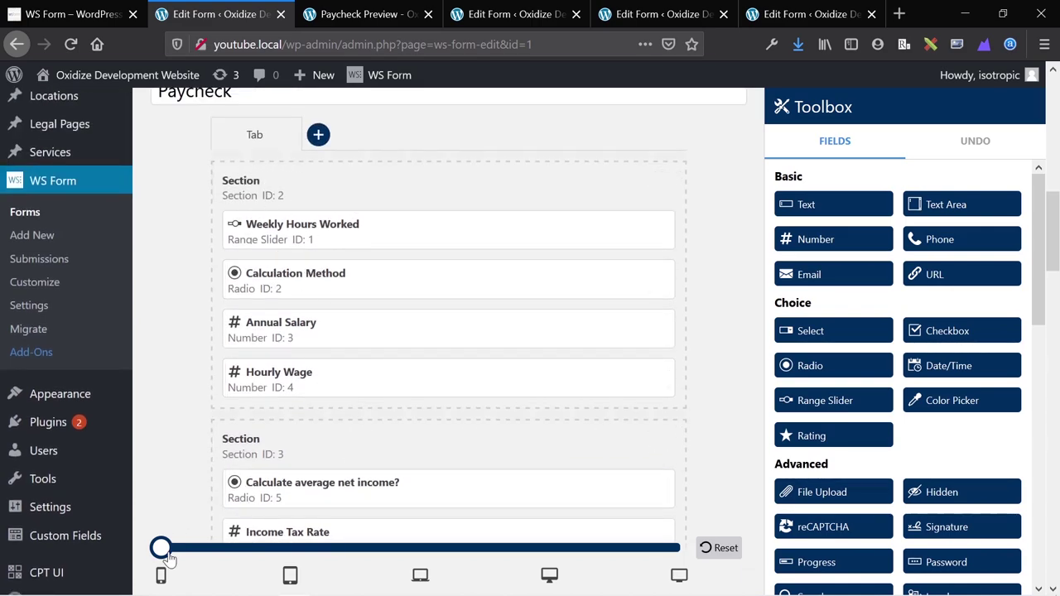
pyautogui.click(290, 548)
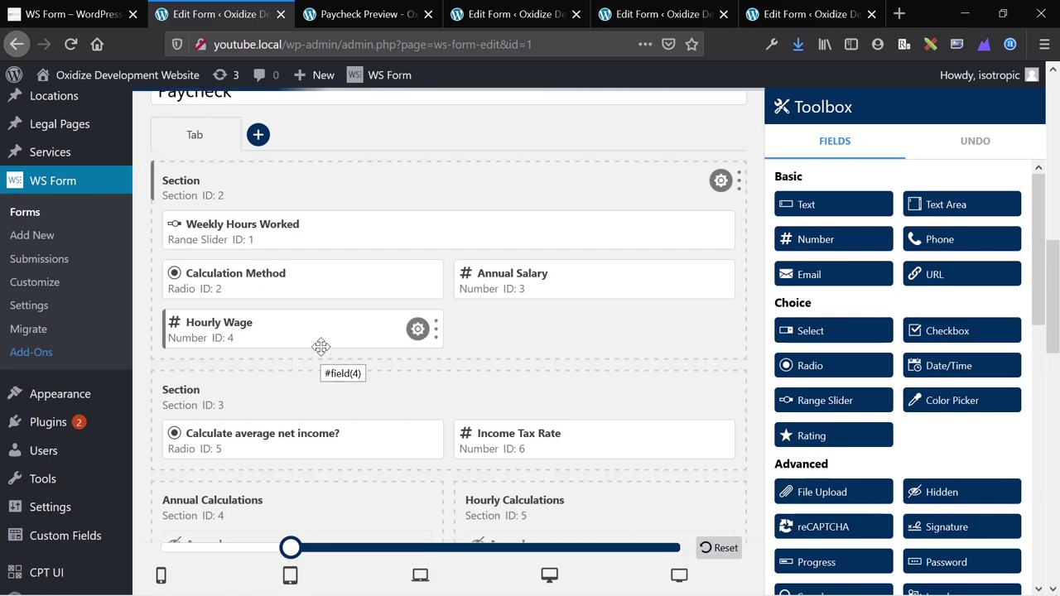
# - Add a Text field before Hourly Wage in the first section and narrow it to half the section's width
pyautogui.scroll(2, 322, 346)
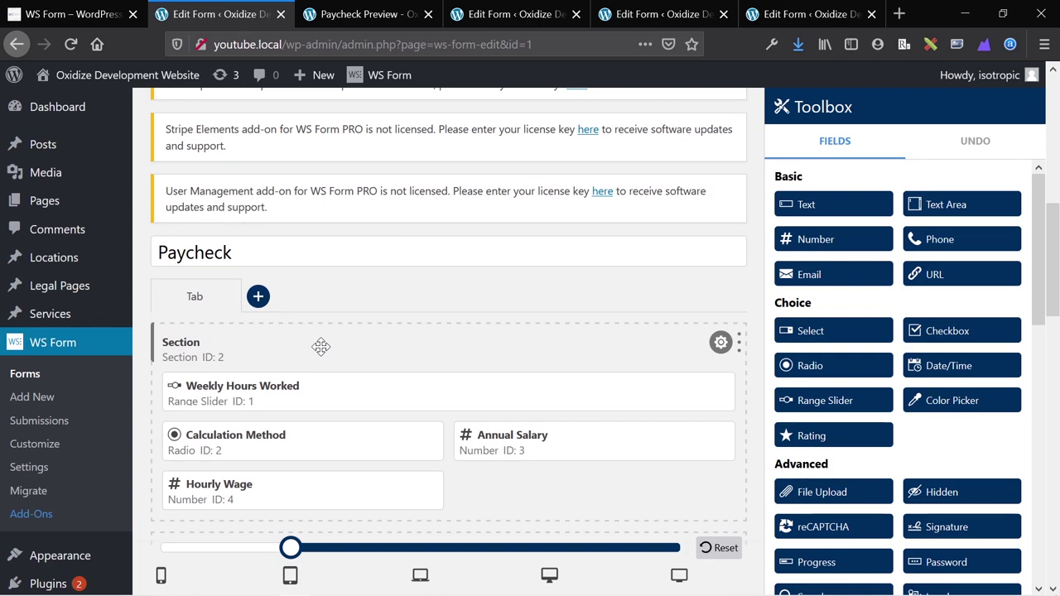
pyautogui.scroll(-2, 322, 346)
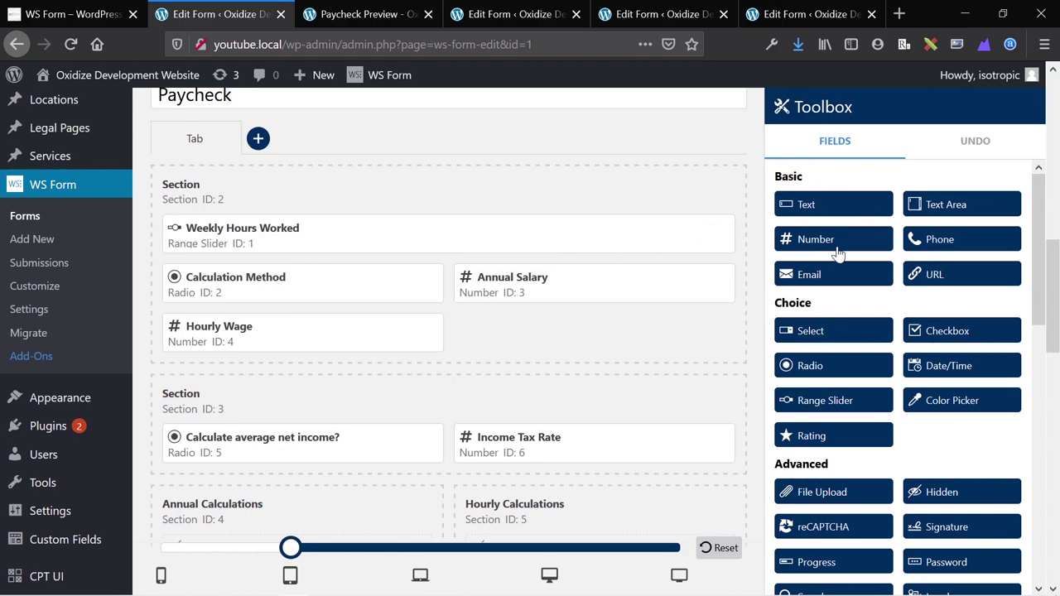
pyautogui.moveTo(802, 212); pyautogui.dragTo(345, 352)
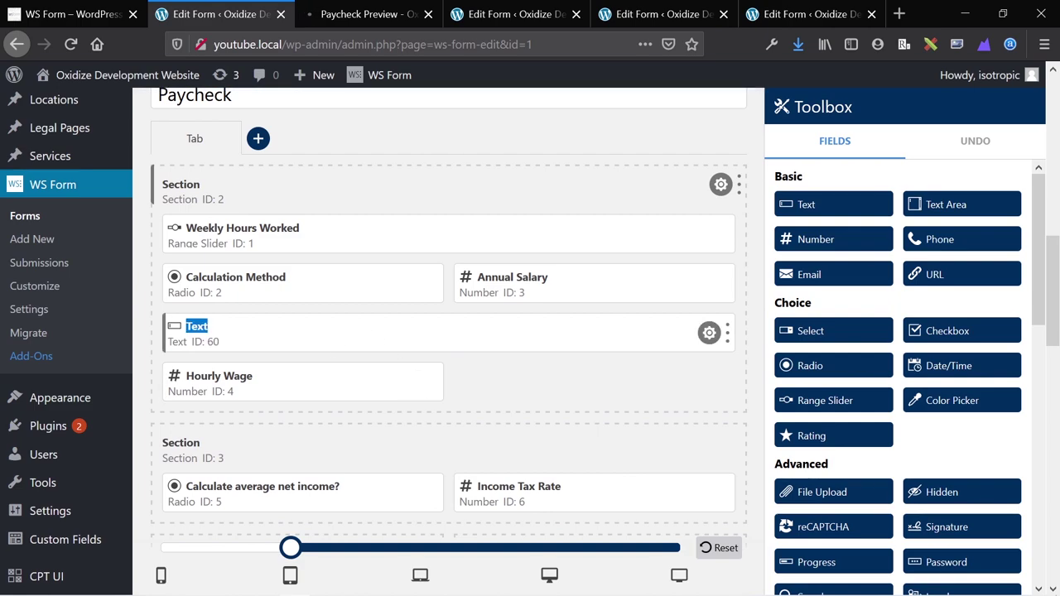
pyautogui.moveTo(730, 333); pyautogui.dragTo(402, 332)
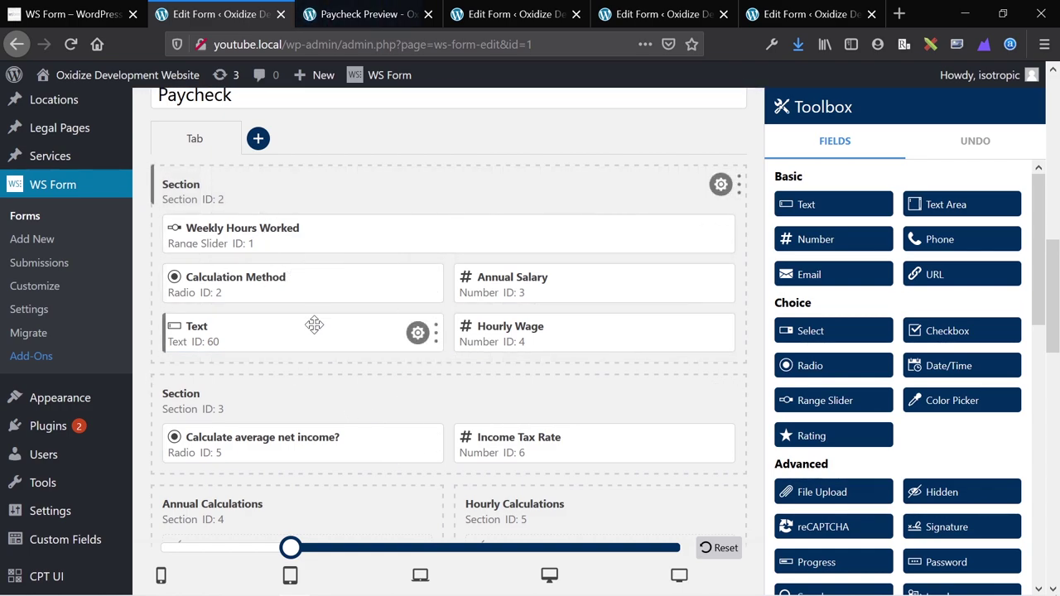
# - Open the new Text field's settings, look through the basic options, hide its label and make it required
pyautogui.click(419, 333)
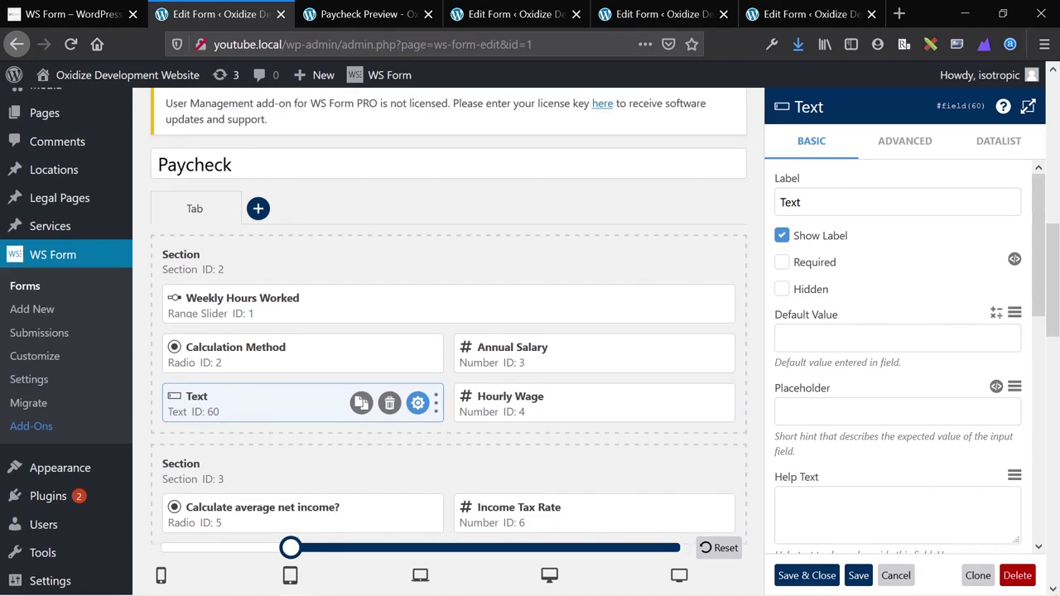
pyautogui.scroll(-2, 613, 288)
pyautogui.scroll(-4, 828, 390)
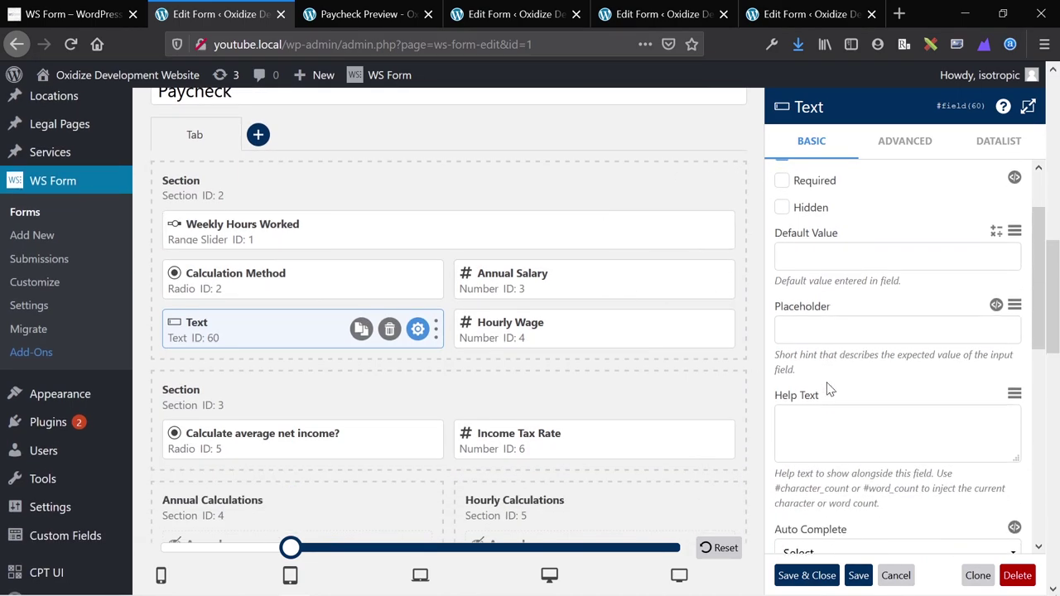
pyautogui.scroll(-4, 829, 390)
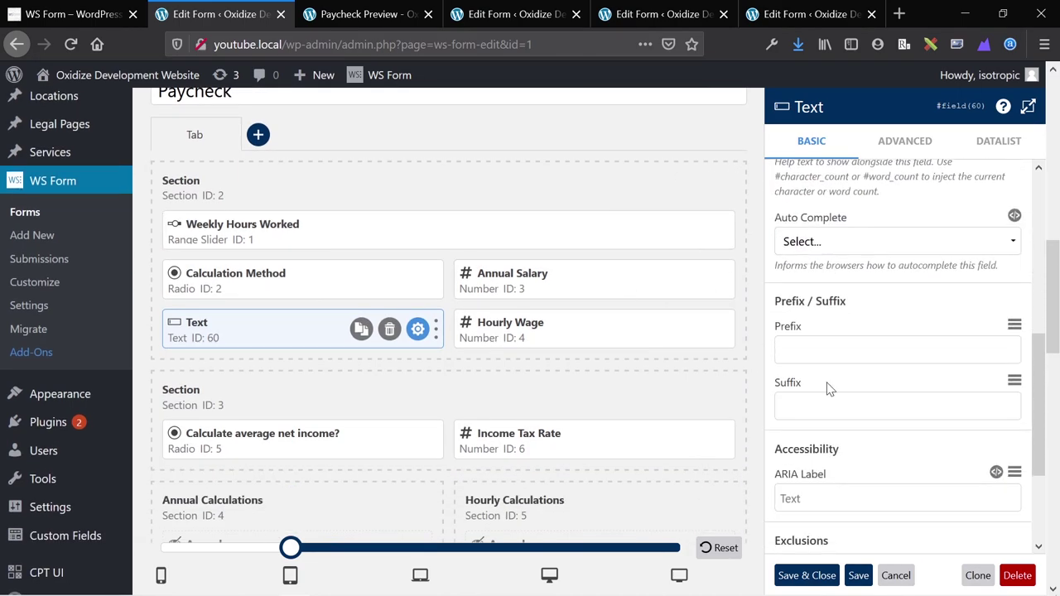
pyautogui.scroll(-1, 903, 356)
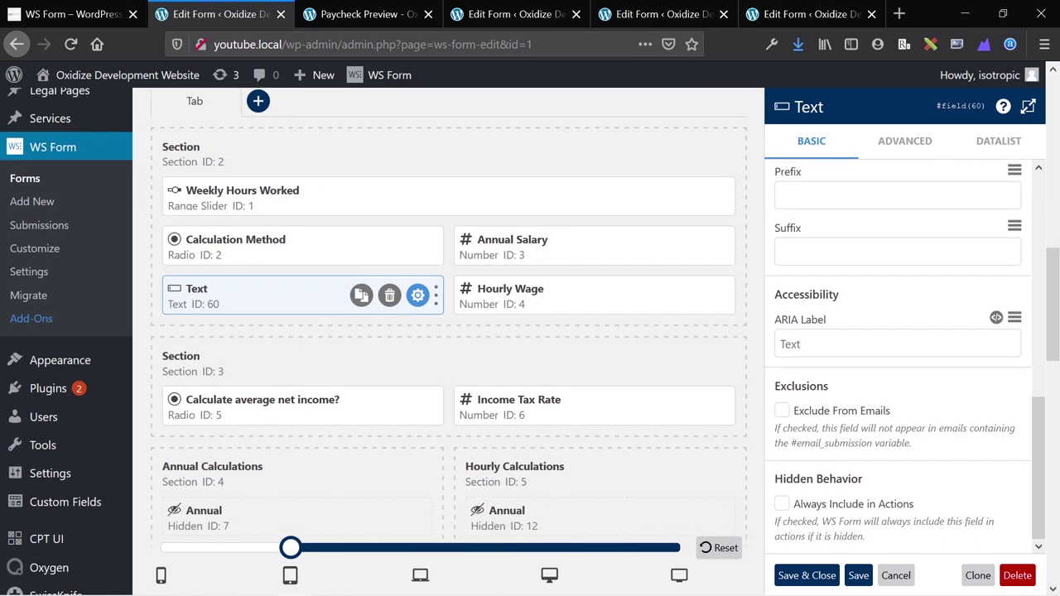
pyautogui.scroll(5, 903, 356)
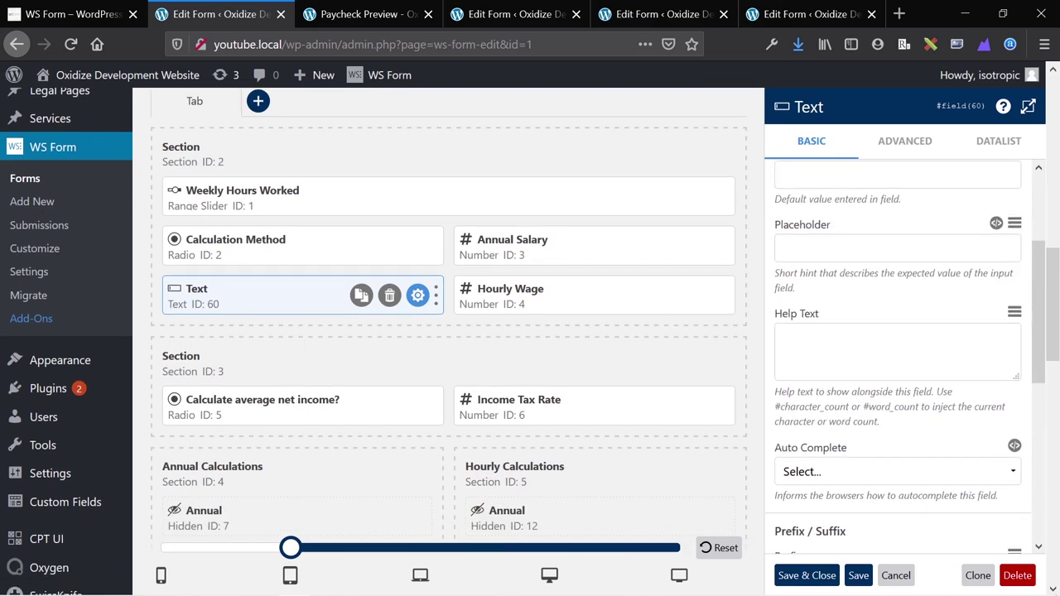
pyautogui.scroll(3, 799, 265)
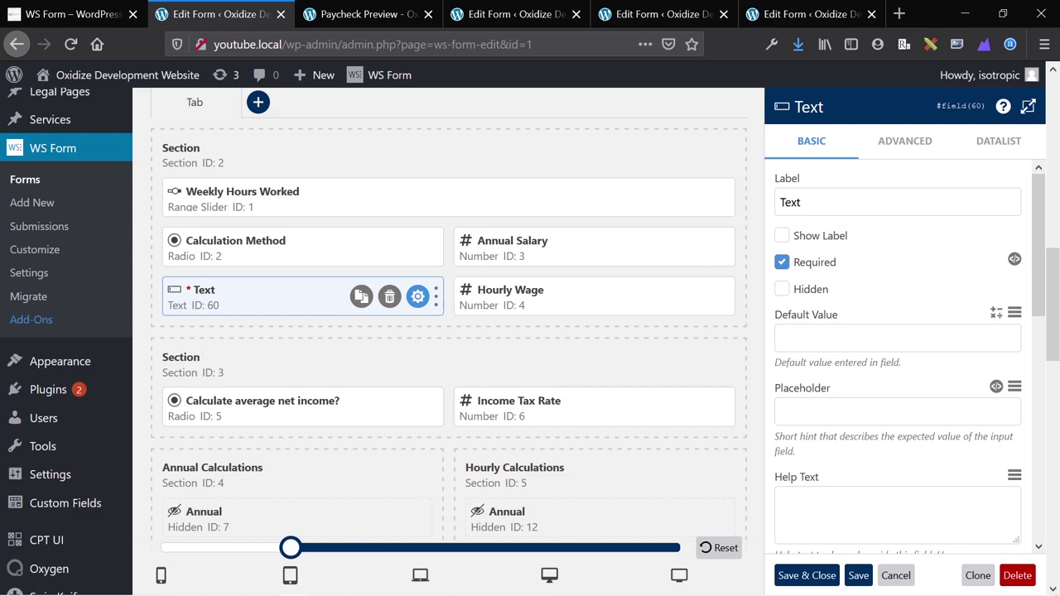
# - Use the calculator to set the Text field's default value to #calc(14*7), and save the field
pyautogui.click(995, 315)
pyautogui.scroll(-3, 888, 452)
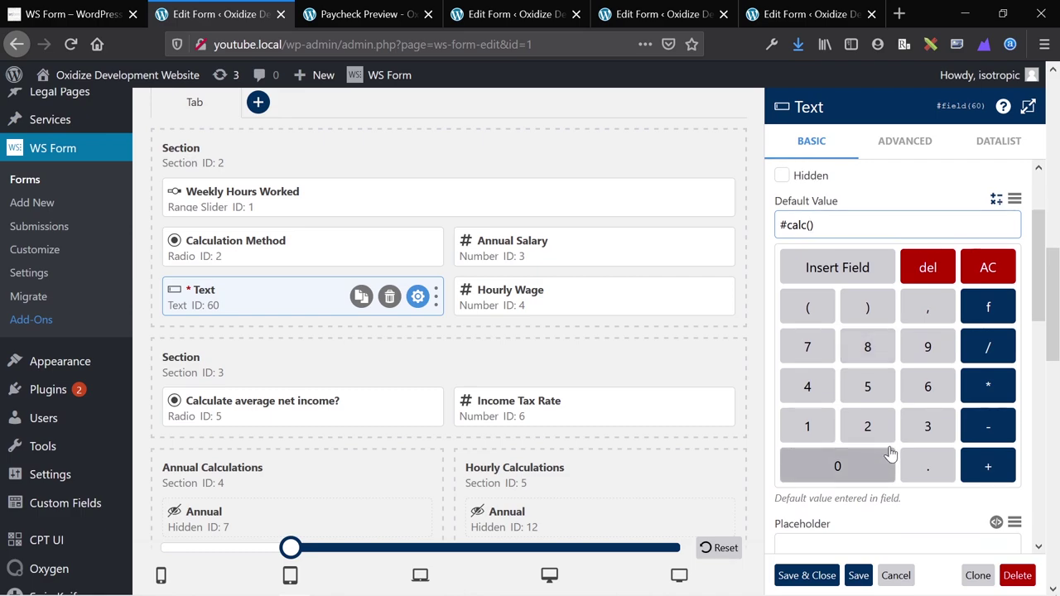
pyautogui.click(808, 424)
pyautogui.click(984, 391)
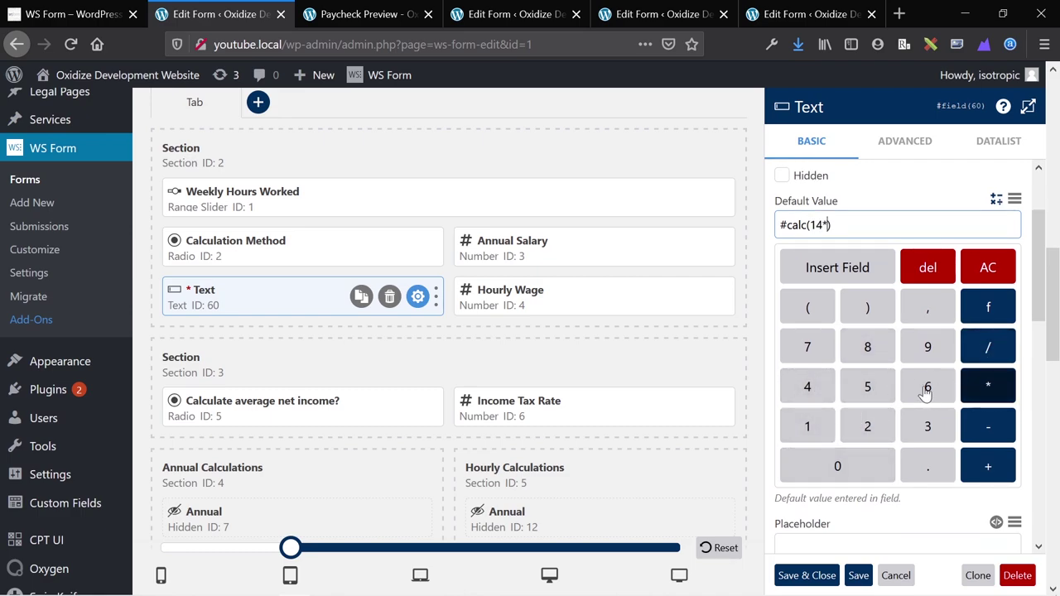
pyautogui.click(806, 348)
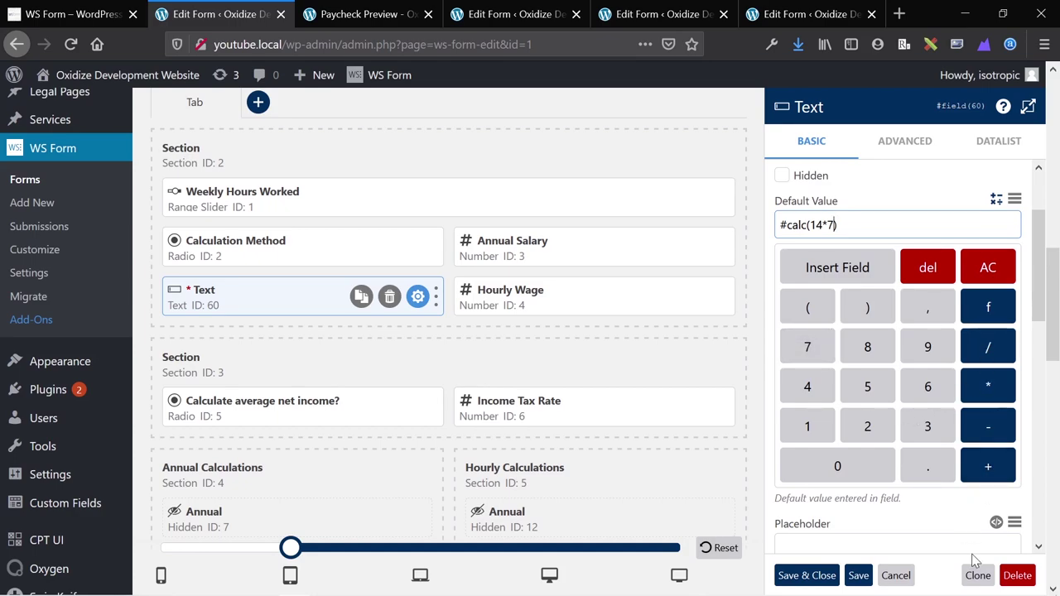
pyautogui.click(850, 575)
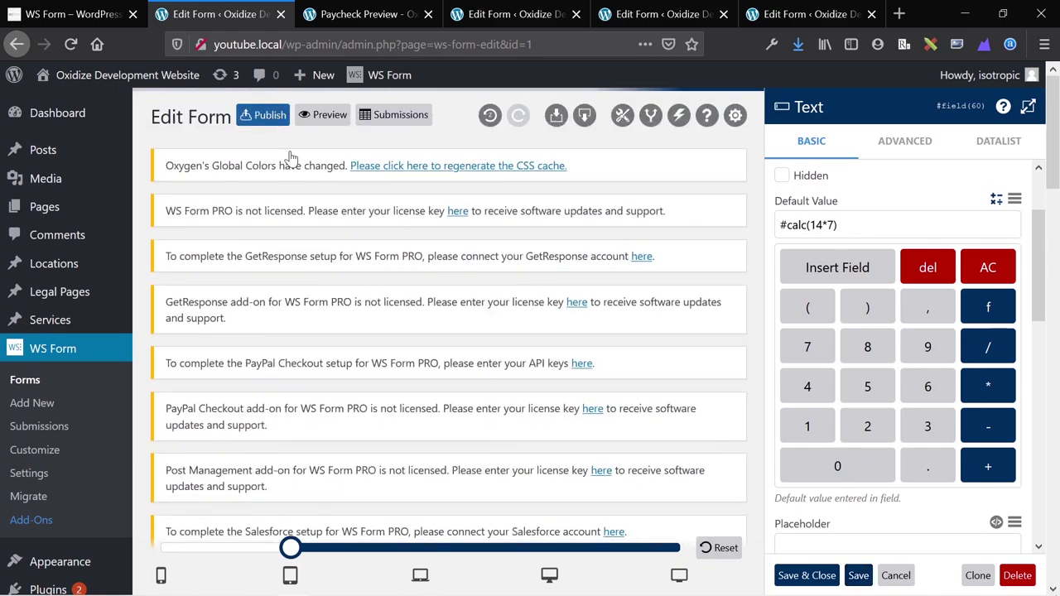
# - Preview the Paycheck form and check the calculated default value in the Text field
pyautogui.click(329, 114)
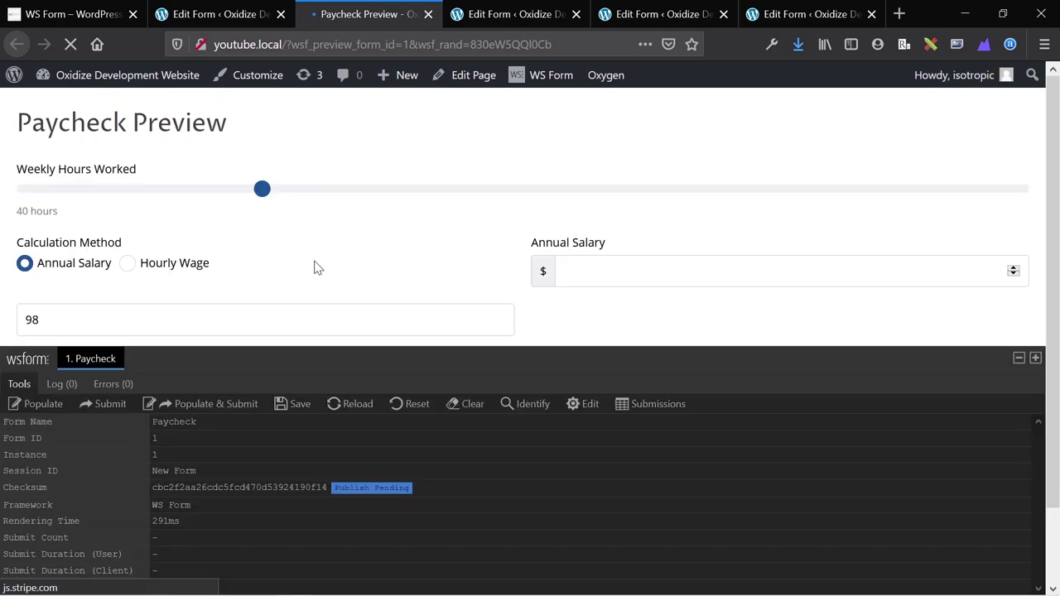
pyautogui.scroll(-1, 315, 267)
pyautogui.doubleClick(32, 285)
# - Return to the form editor, clear the Text field's default value and close its calculator
pyautogui.hotkey('ctrl', 'shift', 'Tab')
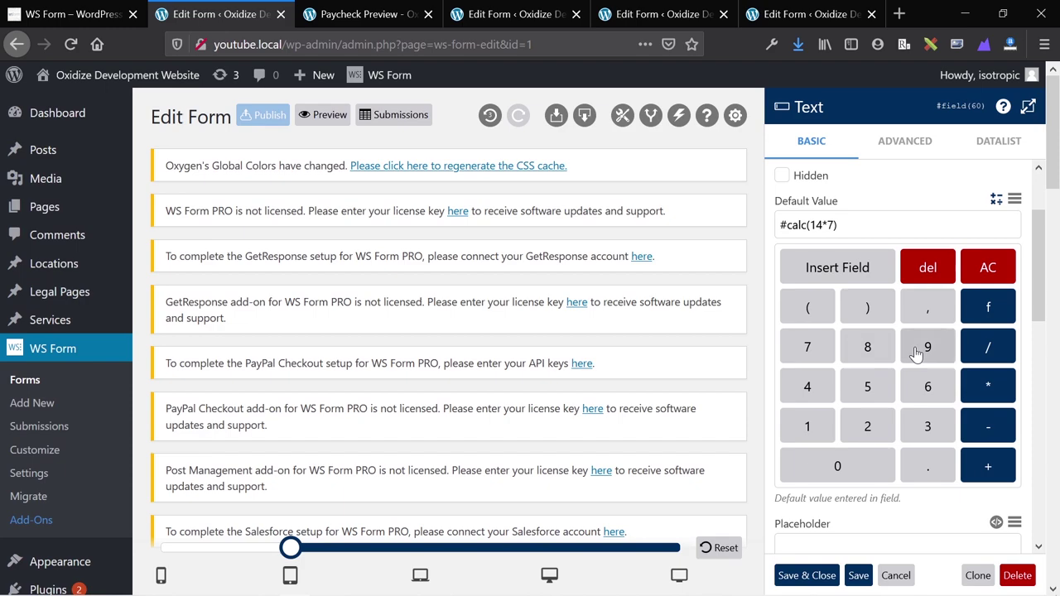
pyautogui.click(836, 224)
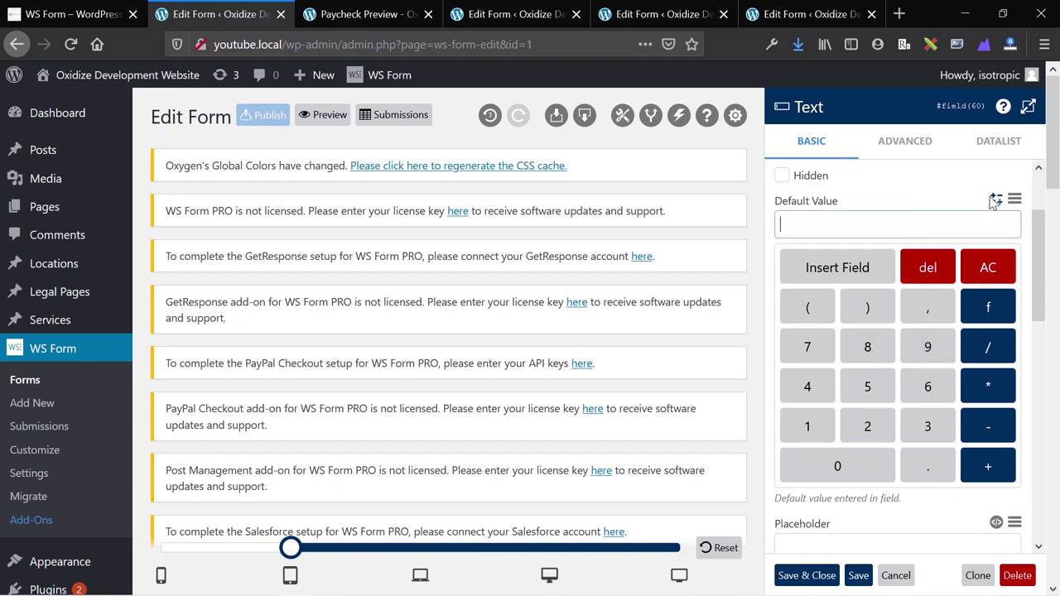
pyautogui.click(996, 202)
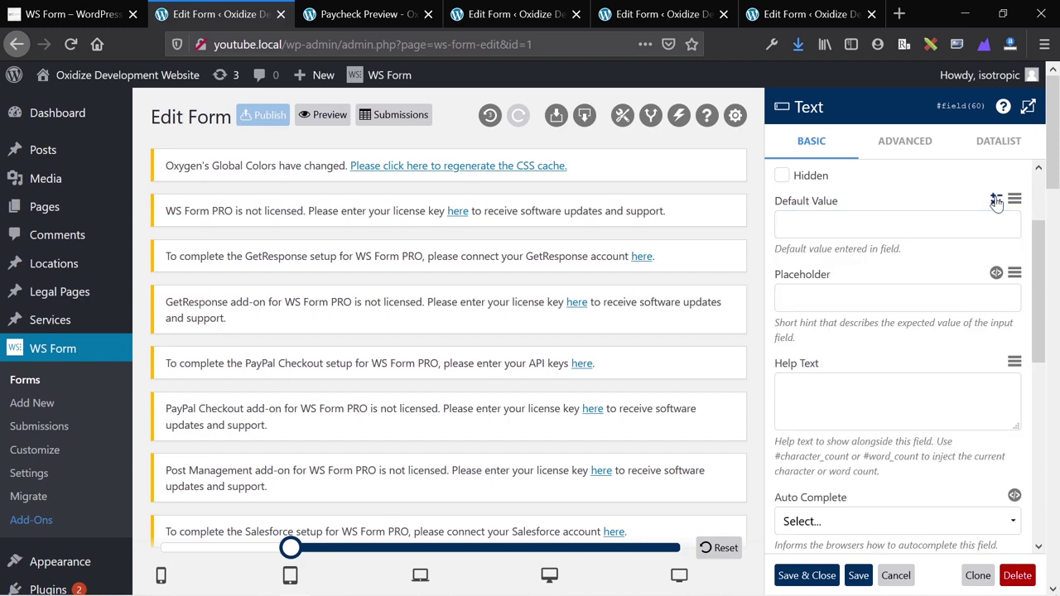
# - Look through the variables that can be inserted into the Text field's placeholder, from form fields to word counts, and close the list
pyautogui.click(1014, 274)
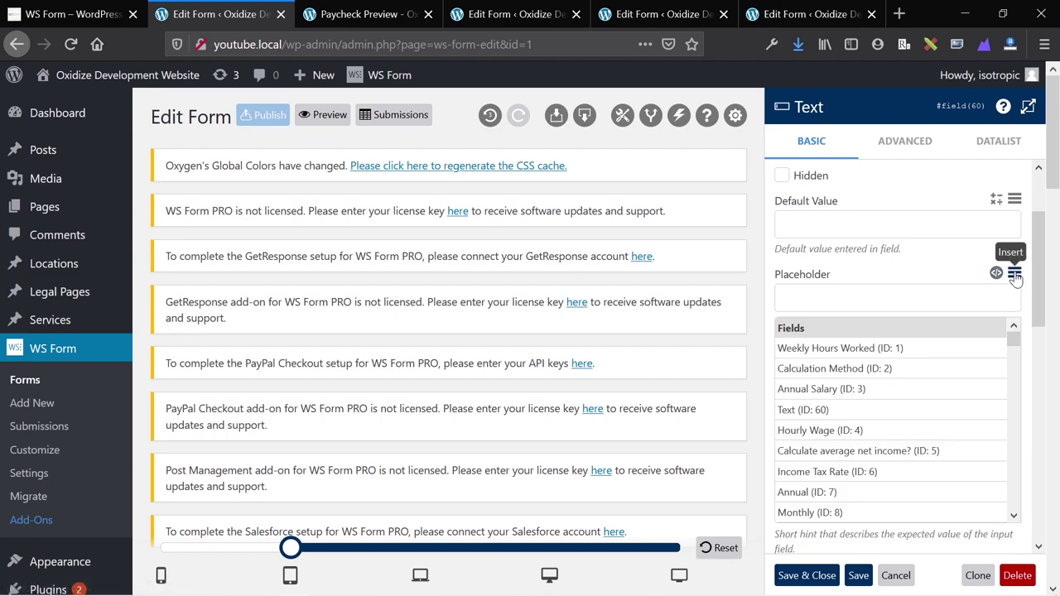
pyautogui.scroll(-1, 919, 398)
pyautogui.scroll(-10, 918, 398)
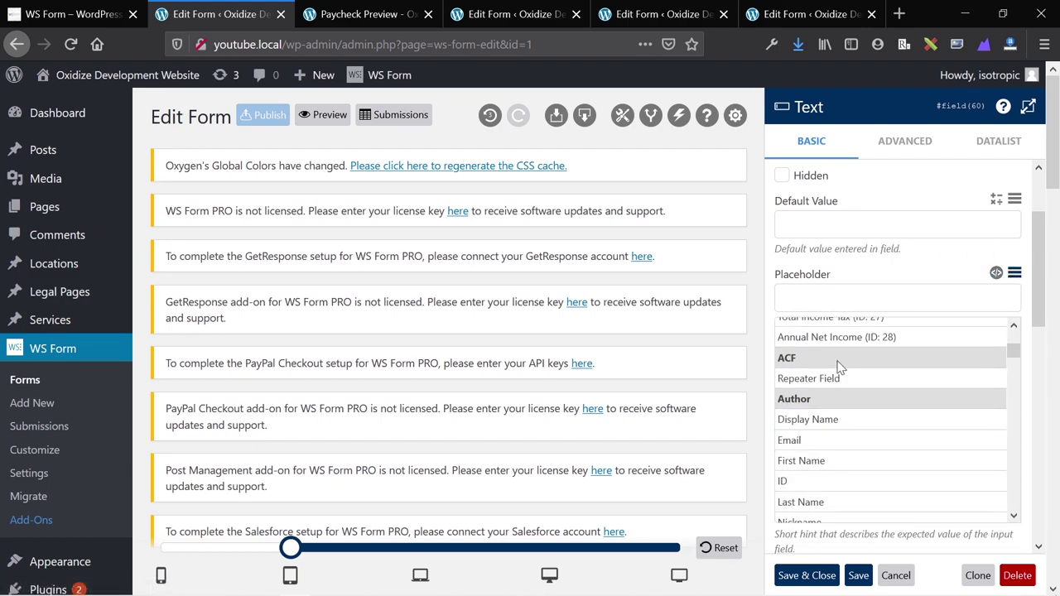
pyautogui.scroll(-2, 832, 377)
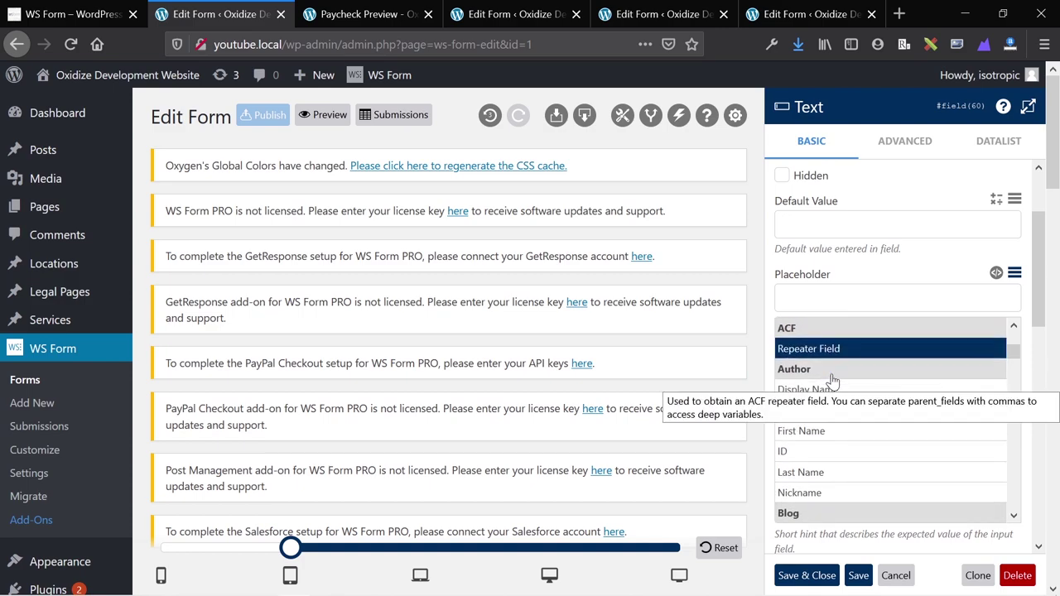
pyautogui.scroll(-8, 832, 379)
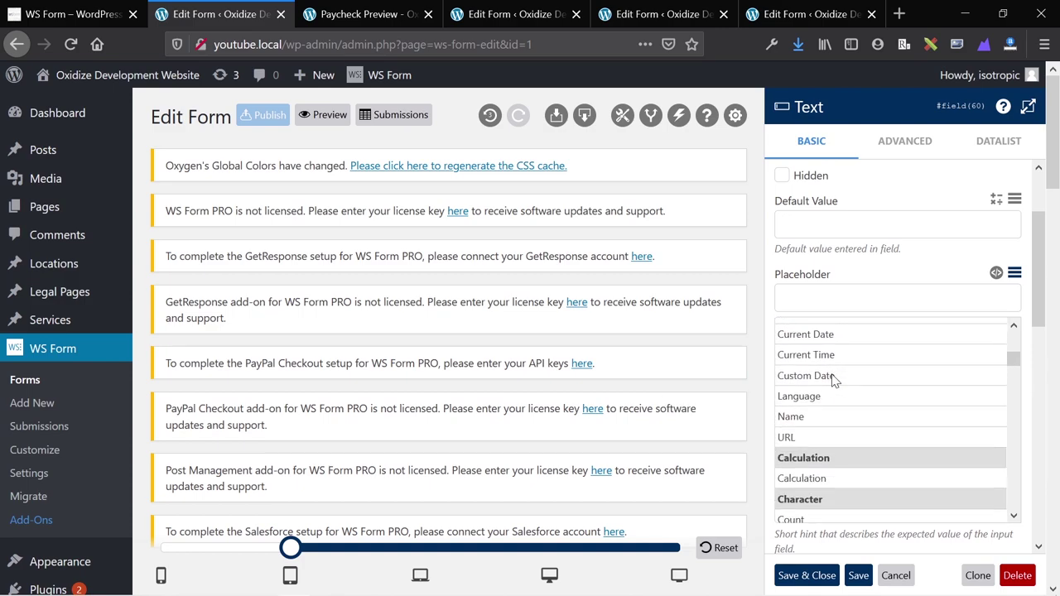
pyautogui.scroll(-10, 833, 380)
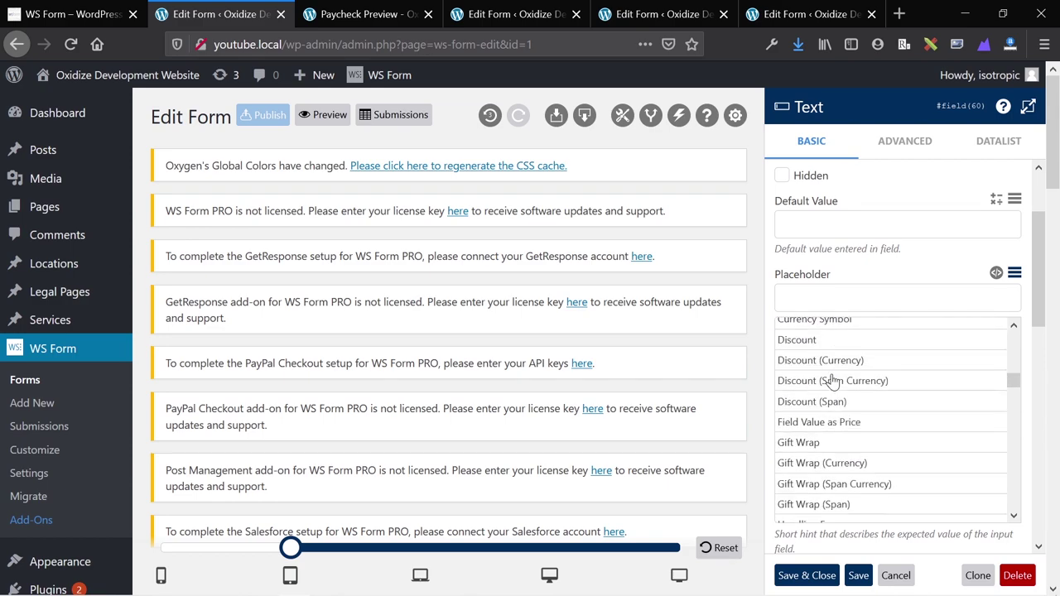
pyautogui.scroll(-12, 835, 379)
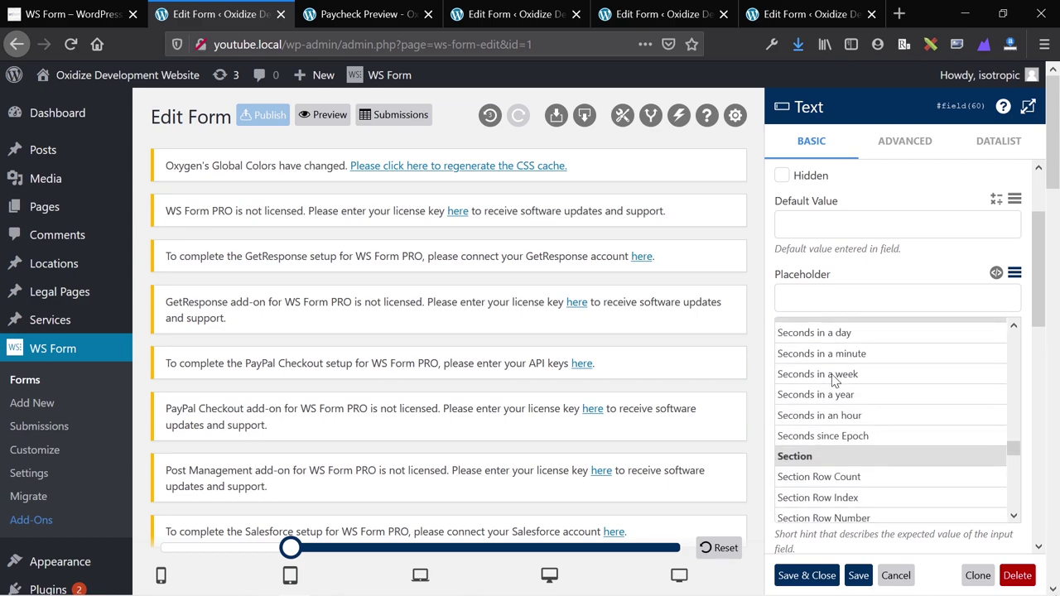
pyautogui.scroll(-6, 832, 379)
pyautogui.scroll(5, 832, 380)
pyautogui.scroll(-9, 832, 380)
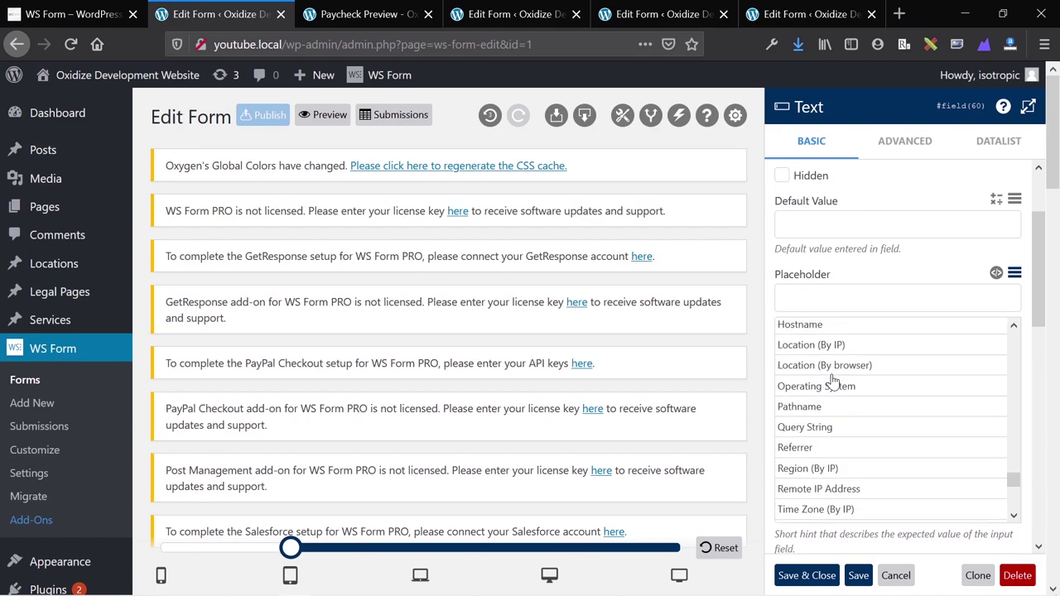
pyautogui.scroll(3, 835, 380)
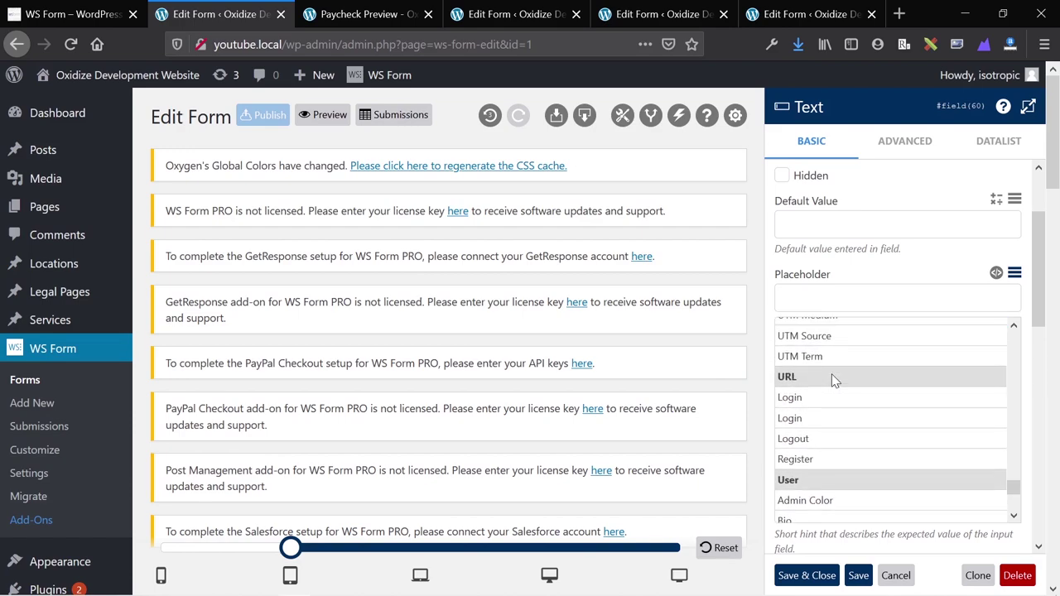
pyautogui.scroll(-8, 865, 392)
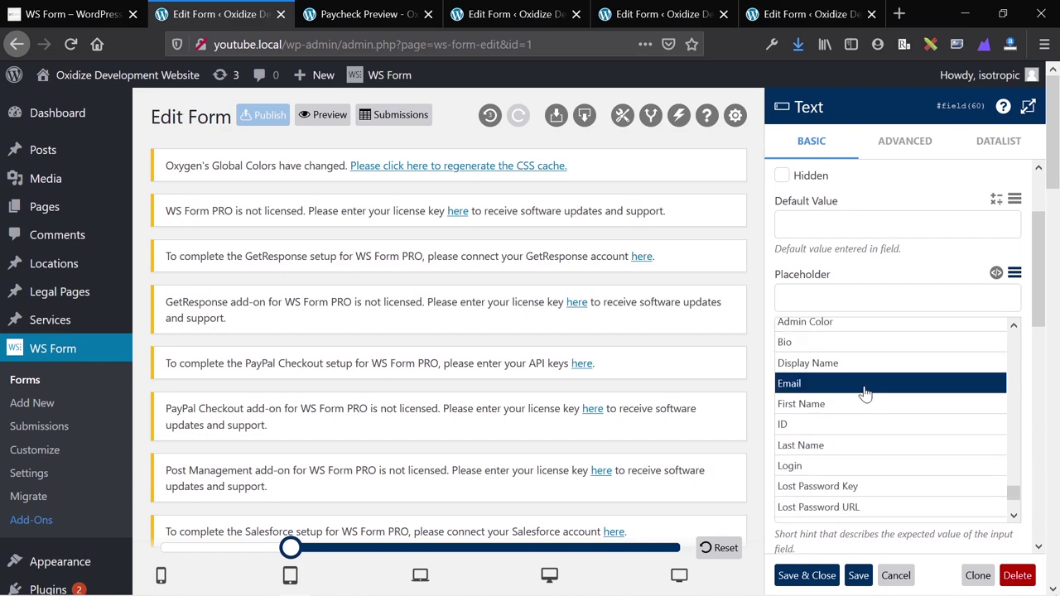
pyautogui.scroll(4, 866, 391)
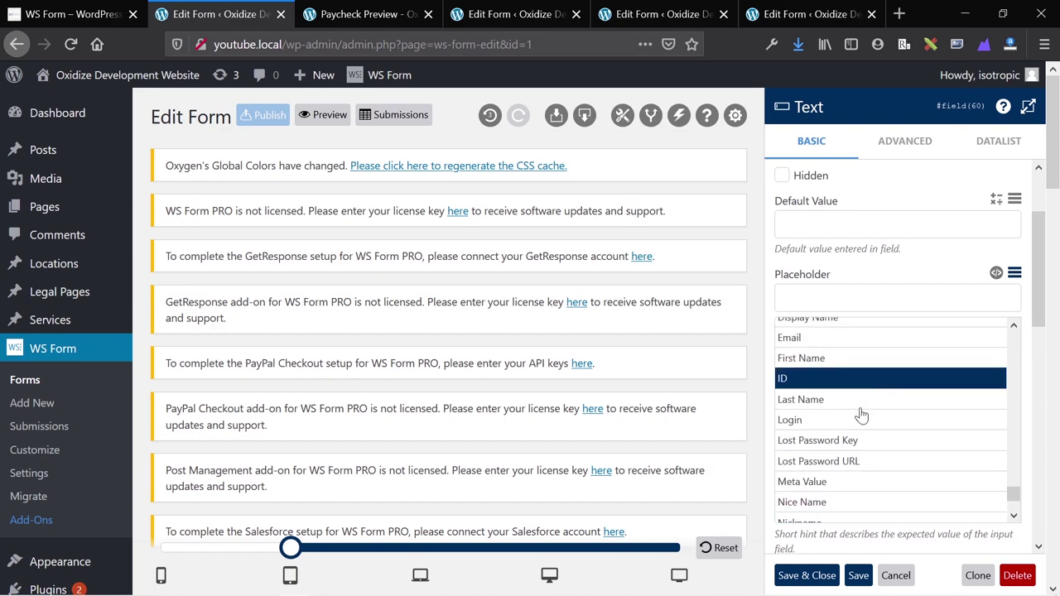
pyautogui.scroll(2, 852, 450)
pyautogui.scroll(-6, 853, 449)
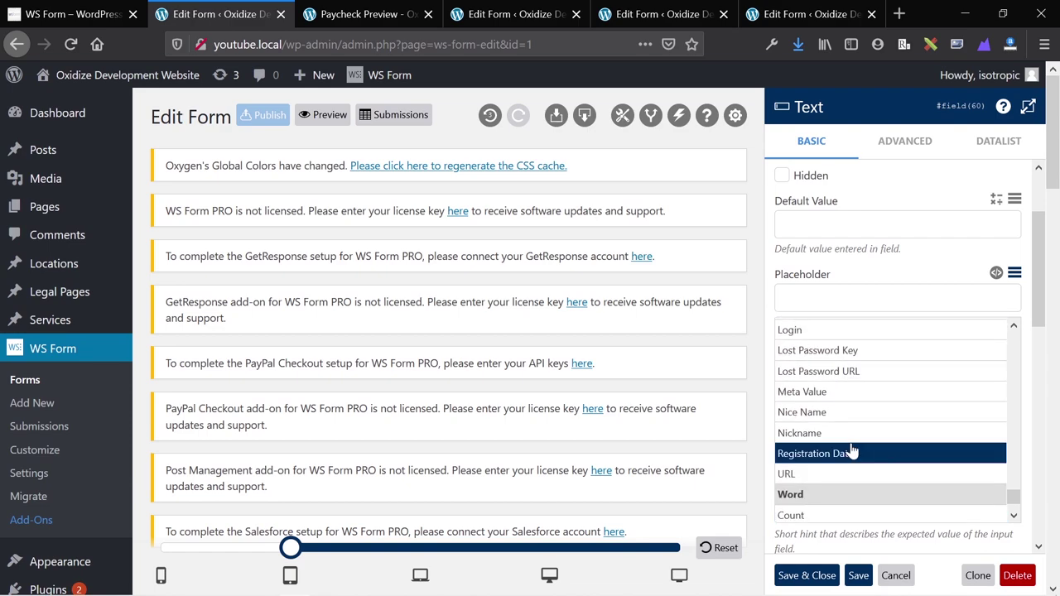
pyautogui.scroll(-5, 852, 450)
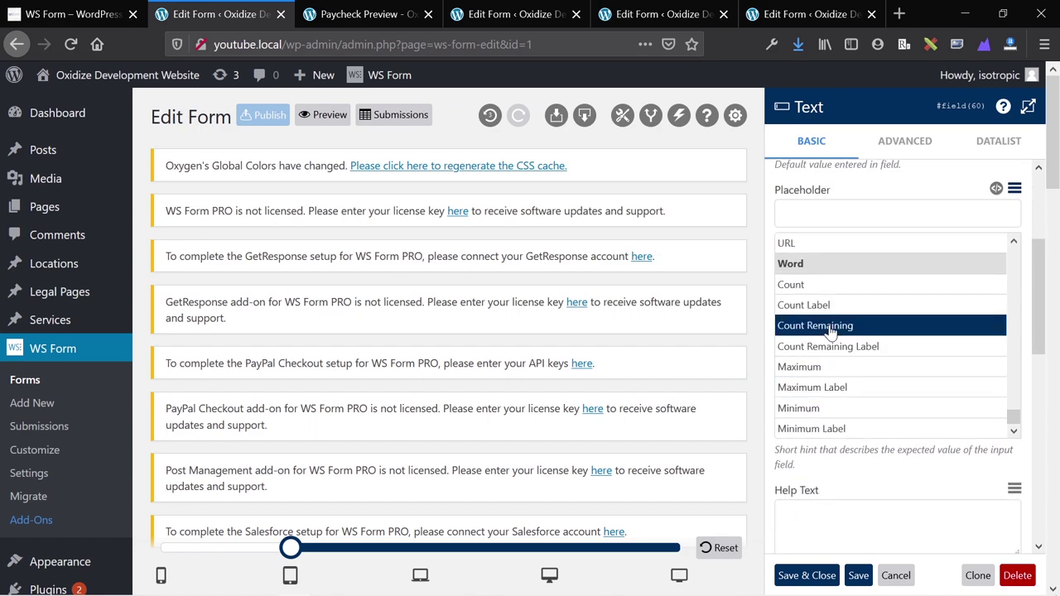
pyautogui.scroll(10, 831, 331)
pyautogui.scroll(10, 831, 330)
pyautogui.scroll(10, 831, 330)
pyautogui.scroll(10, 830, 330)
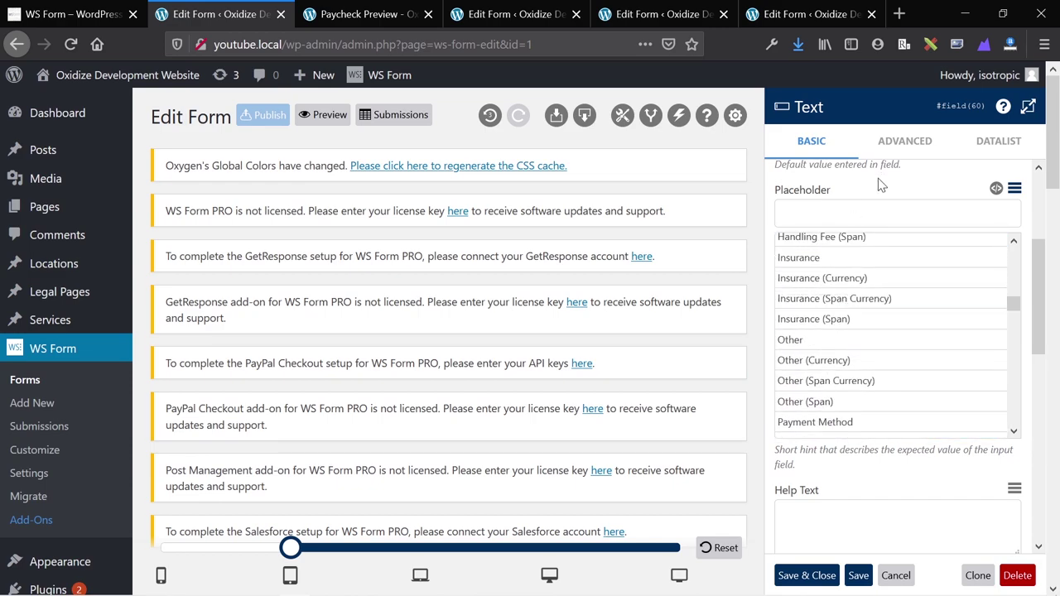
pyautogui.scroll(3, 881, 185)
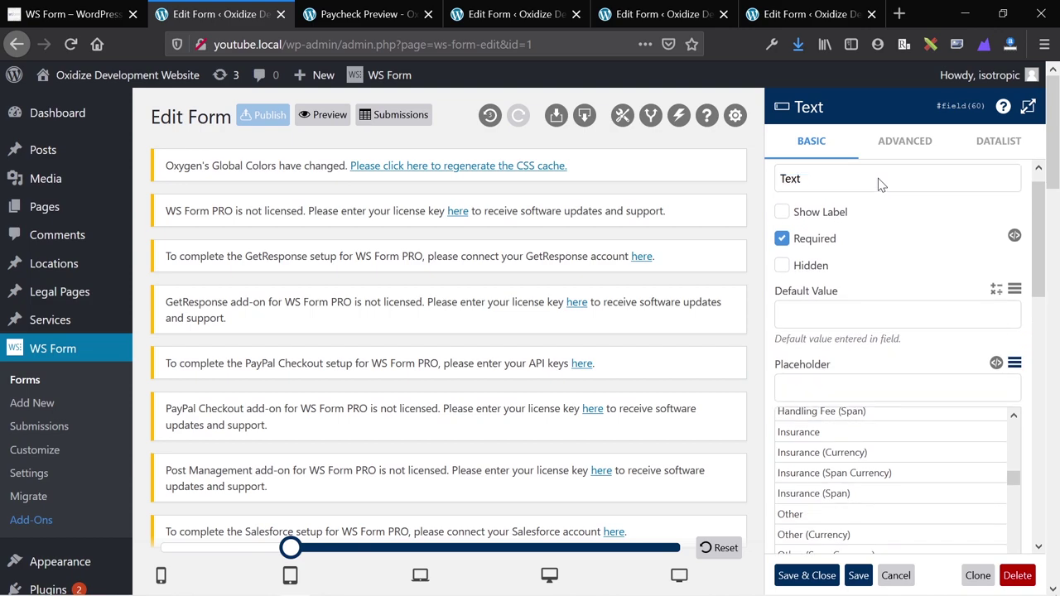
pyautogui.click(1015, 373)
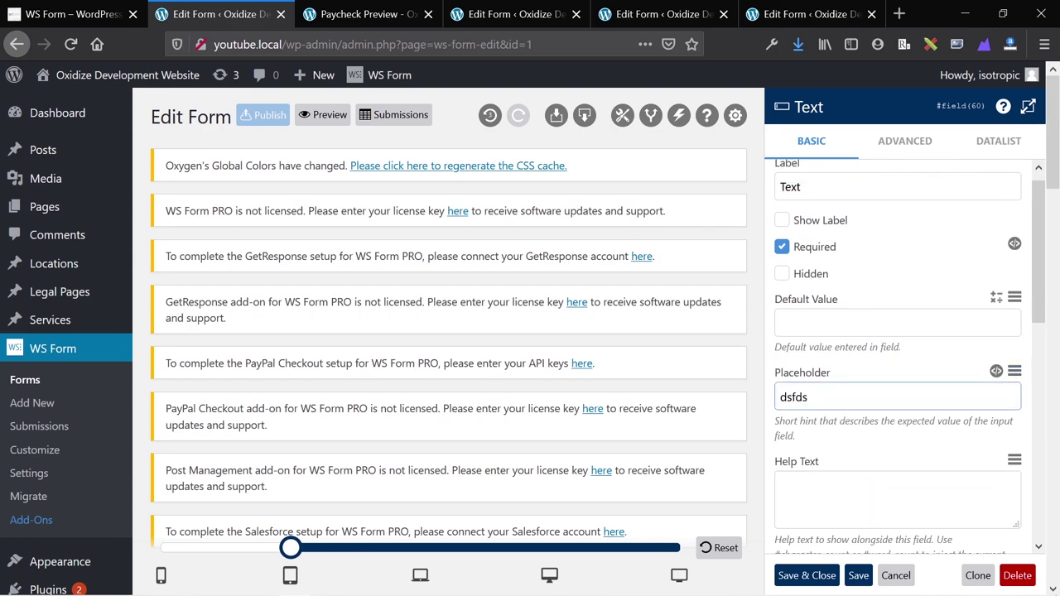
# - Clear the trial text dsfds from the Text field's placeholder
pyautogui.tripleClick(627, 330)
pyautogui.click(627, 330)
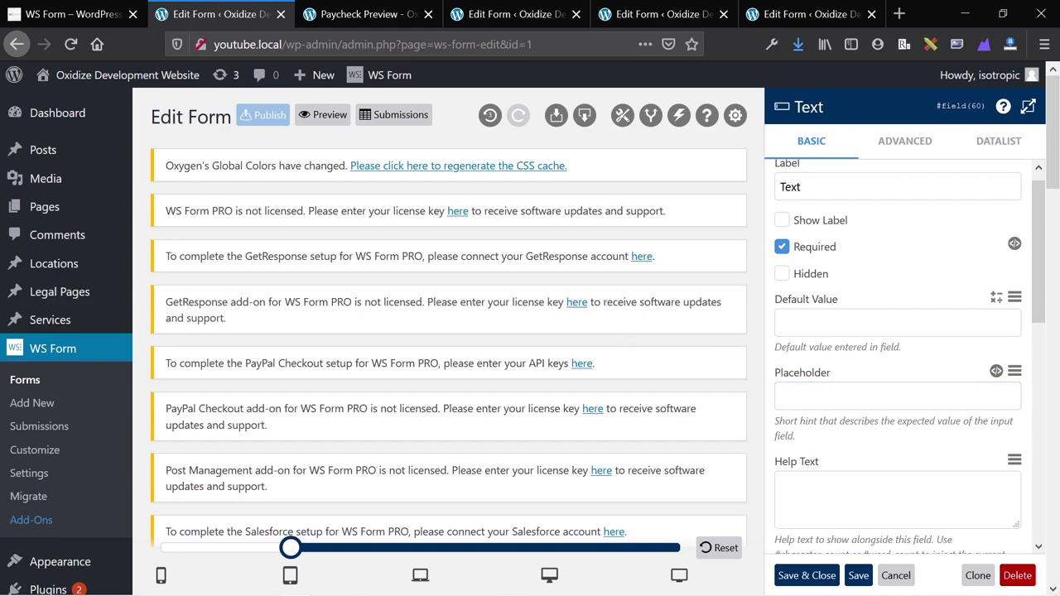
pyautogui.scroll(1, 909, 357)
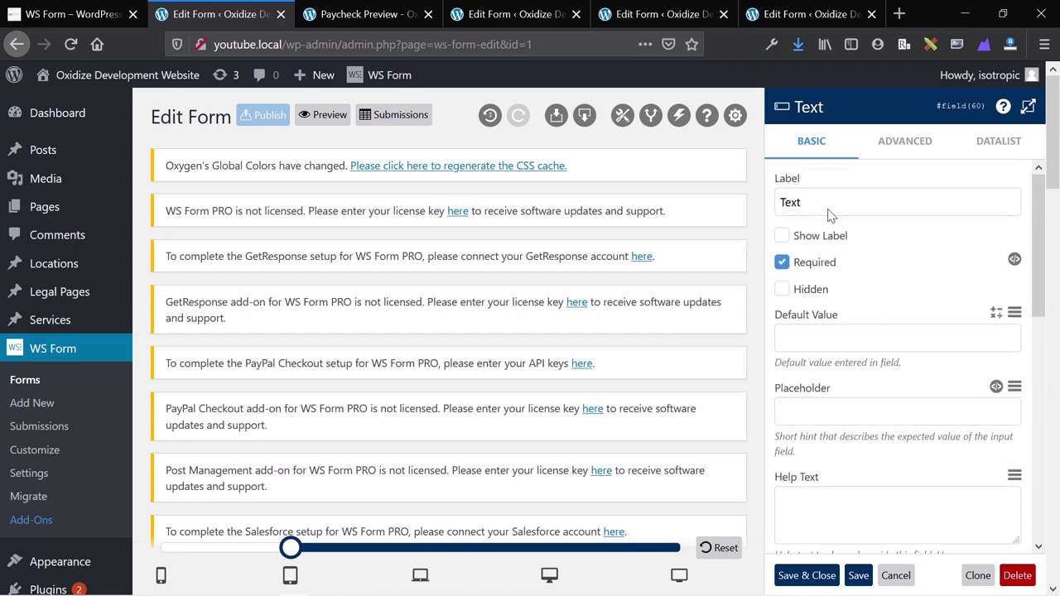
# - Examine the Text field's advanced settings, including classes, character and word restrictions, input mask, duplication, validation, custom attributes and breakpoints
pyautogui.click(883, 156)
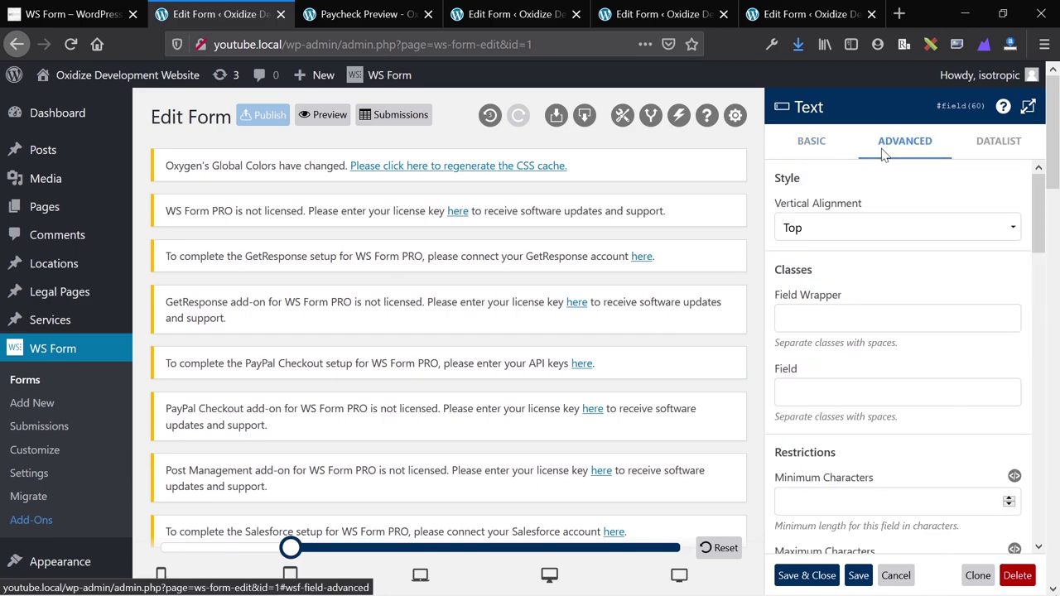
pyautogui.scroll(-1, 890, 286)
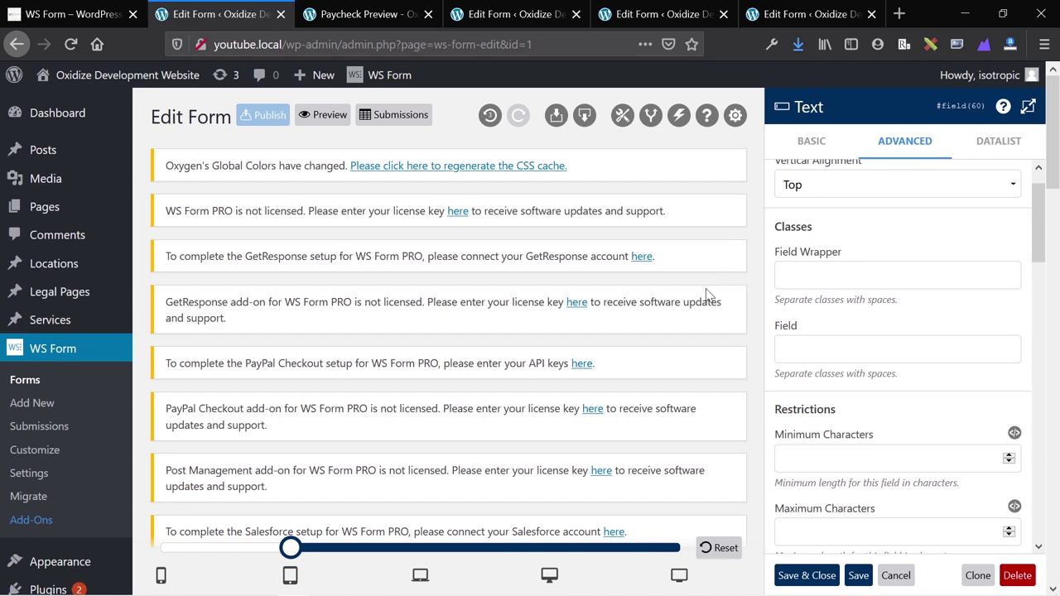
pyautogui.scroll(-6, 864, 280)
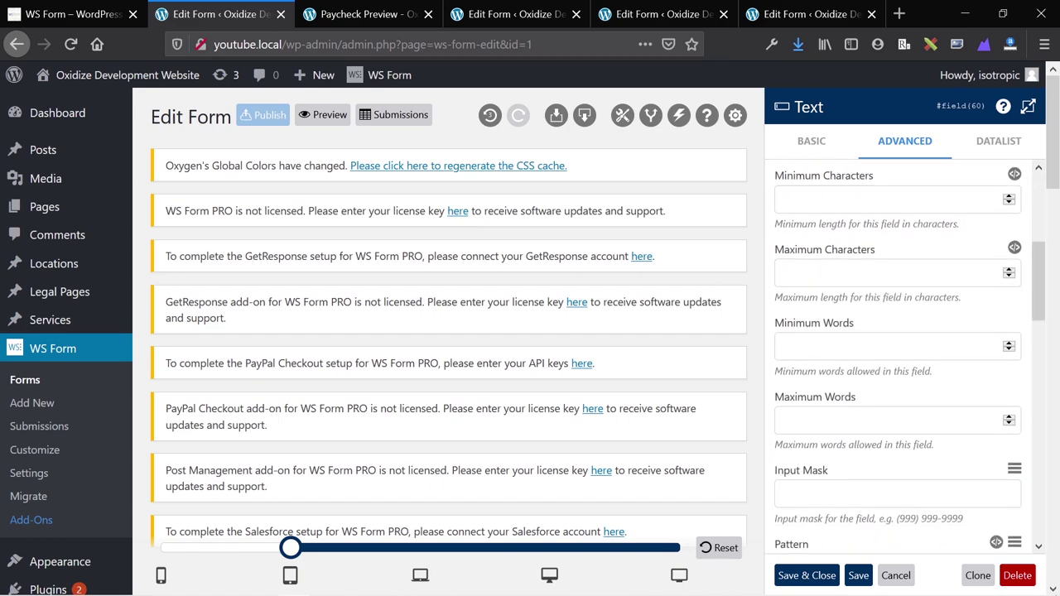
pyautogui.scroll(-3, 863, 280)
pyautogui.scroll(4, 866, 279)
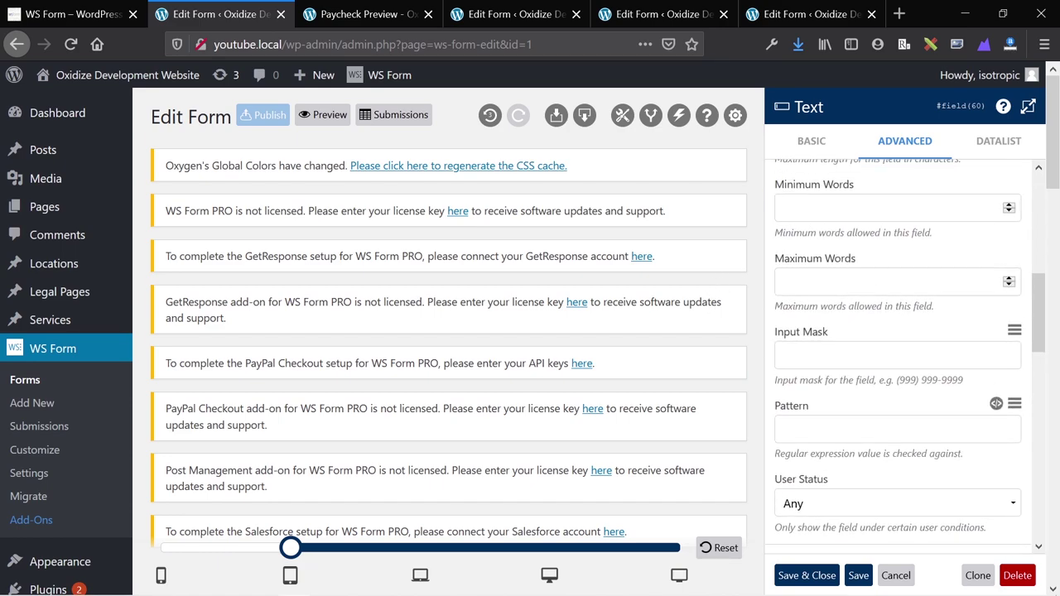
pyautogui.scroll(1, 819, 354)
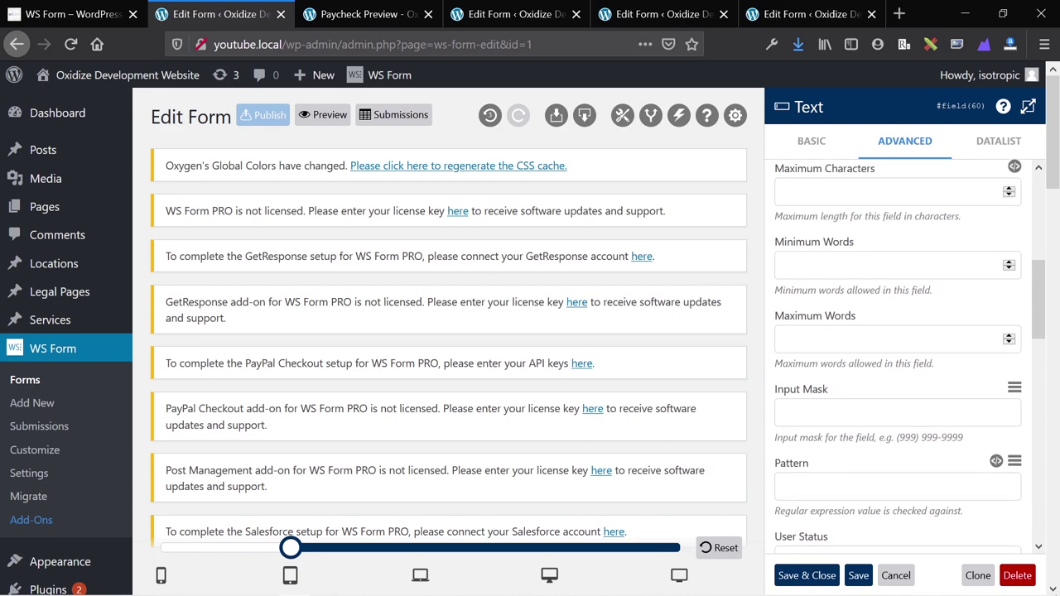
pyautogui.scroll(-6, 818, 354)
pyautogui.scroll(-2, 819, 355)
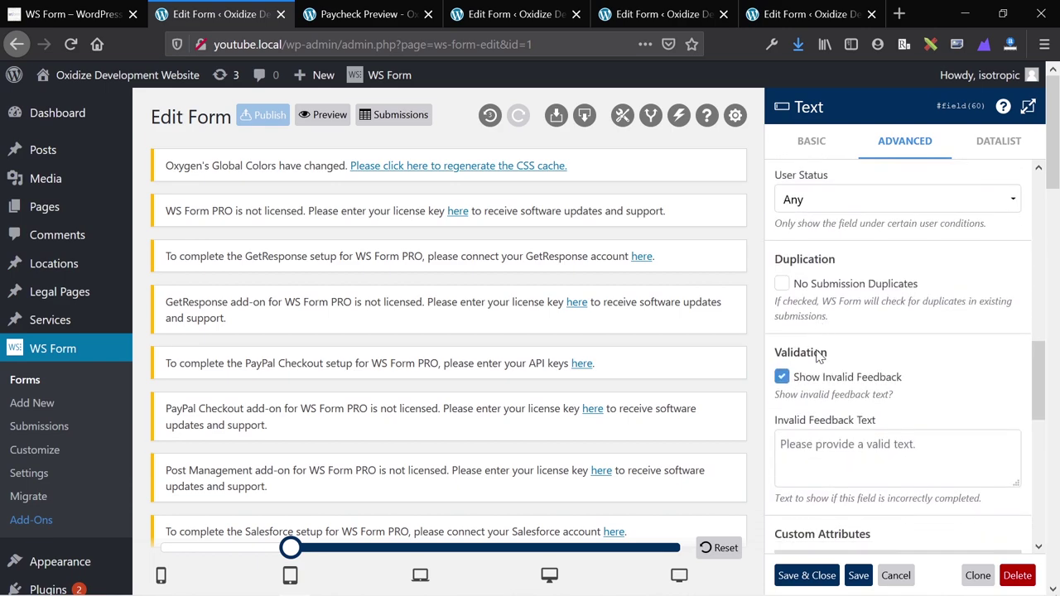
pyautogui.scroll(-4, 810, 294)
pyautogui.scroll(-1, 903, 356)
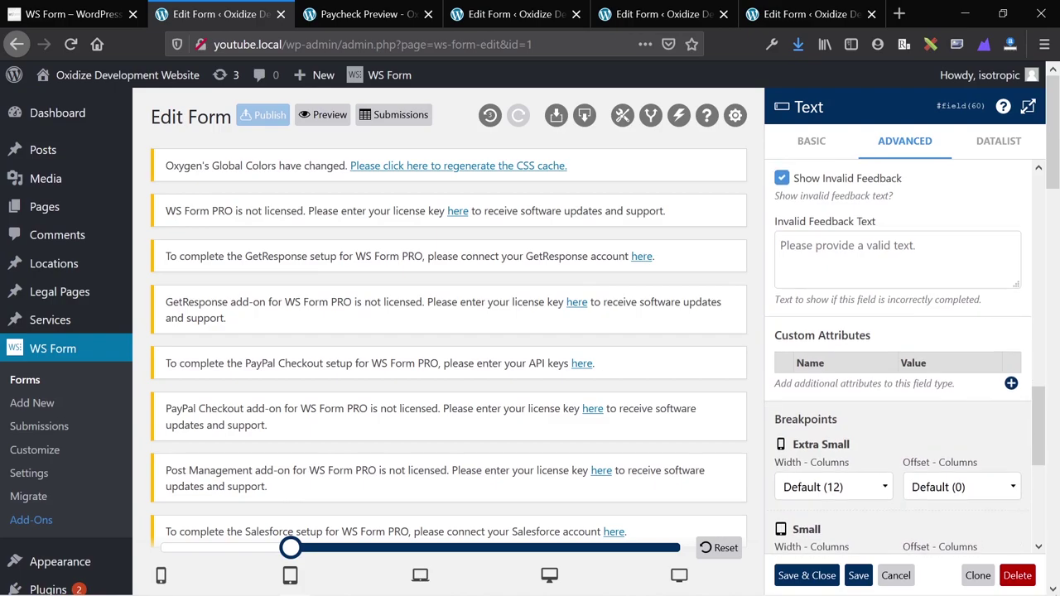
pyautogui.scroll(-3, 906, 353)
pyautogui.scroll(-4, 857, 377)
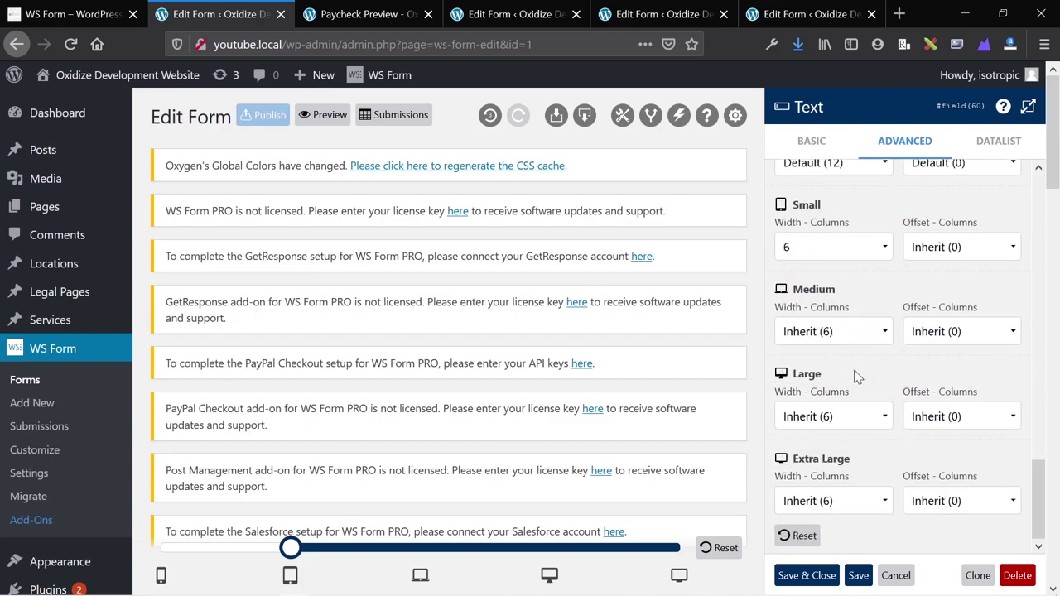
# - Widen the Text field in the form layout to 9 columns at the Small breakpoint and check its breakpoint widths
pyautogui.scroll(-10, 630, 414)
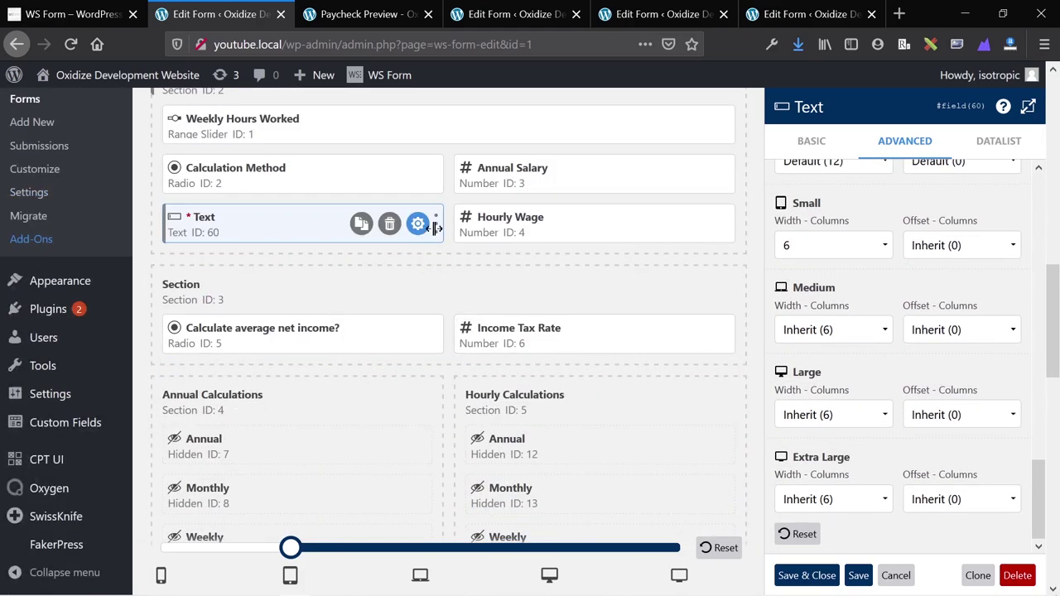
pyautogui.moveTo(439, 229); pyautogui.dragTo(582, 225)
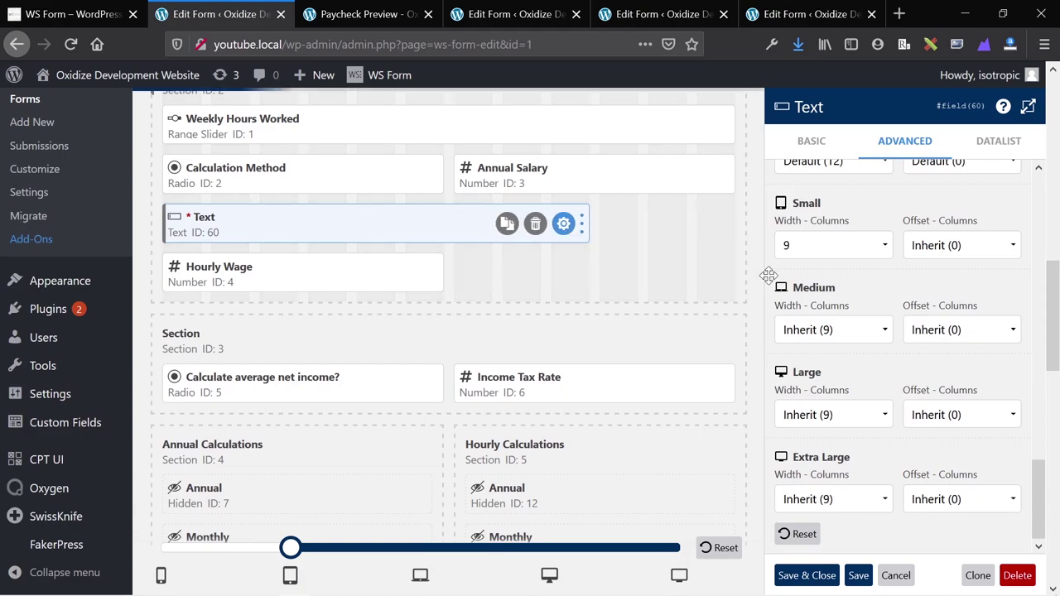
pyautogui.scroll(3, 885, 262)
pyautogui.scroll(-8, 885, 262)
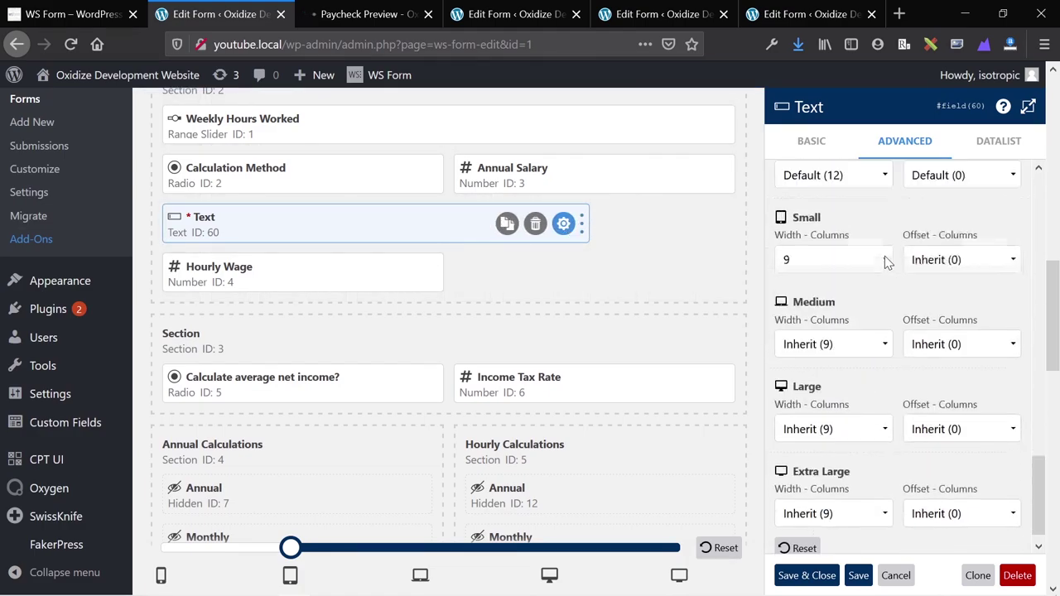
# - Open the Text field's datalist settings and set the data source to Posts
pyautogui.scroll(10, 885, 262)
pyautogui.click(998, 143)
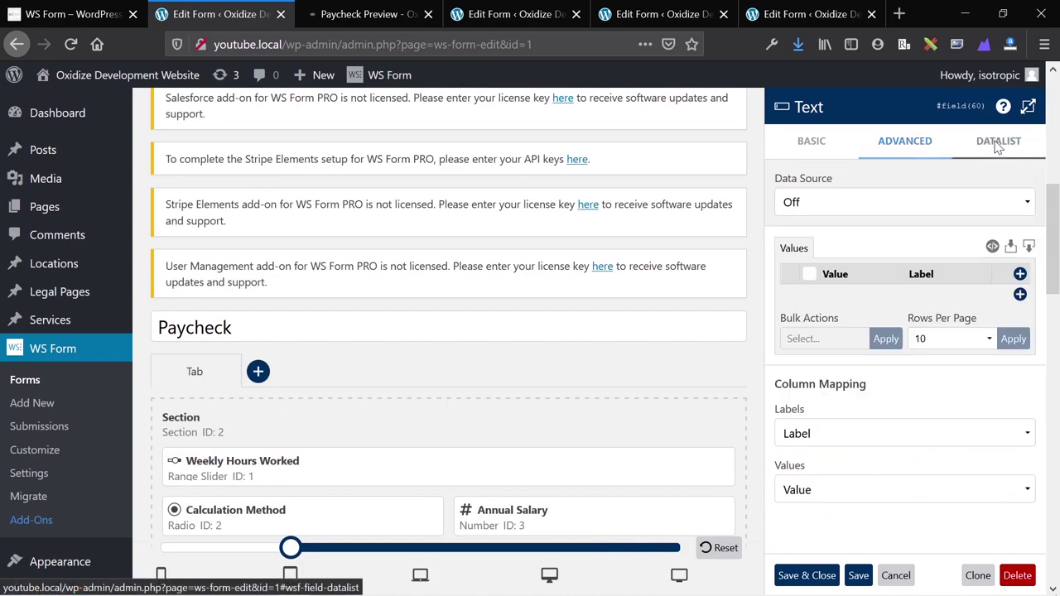
pyautogui.click(882, 207)
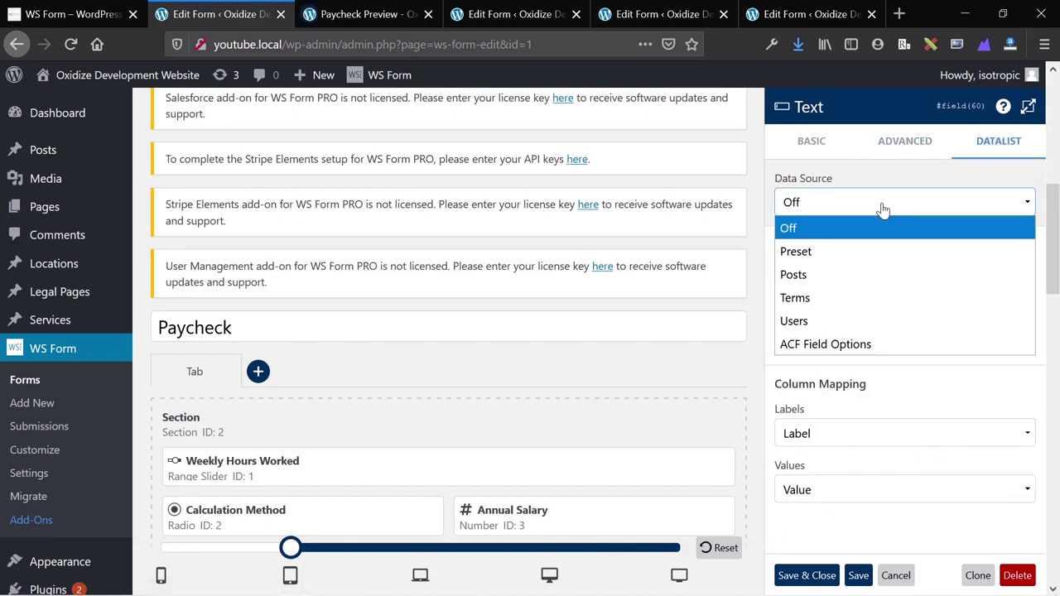
pyautogui.click(890, 273)
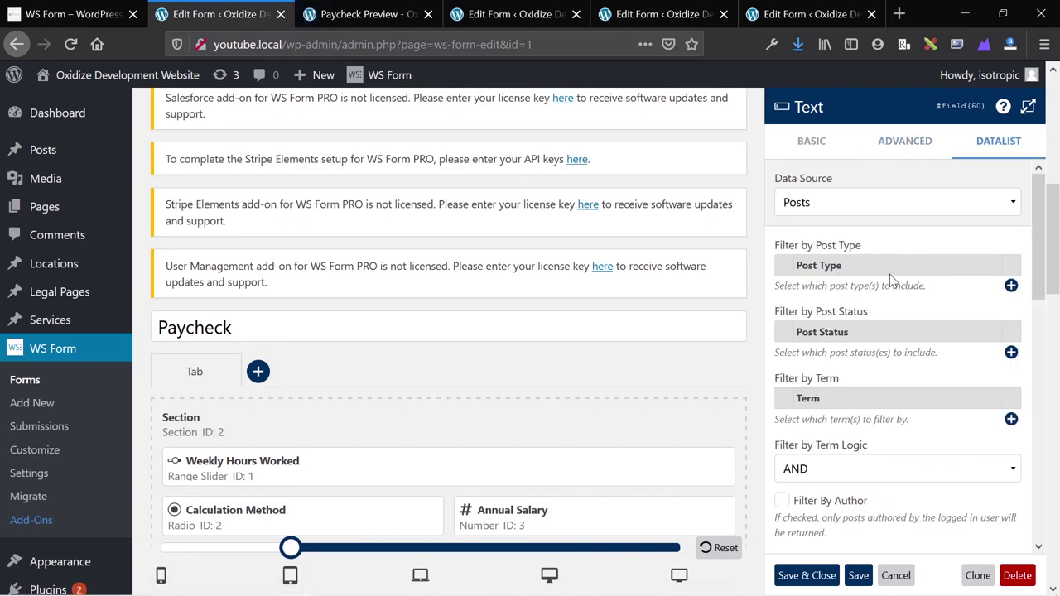
# - Add a post type filter set to Post for the datalist, and return to the Text field's basic settings
pyautogui.scroll(-3, 731, 348)
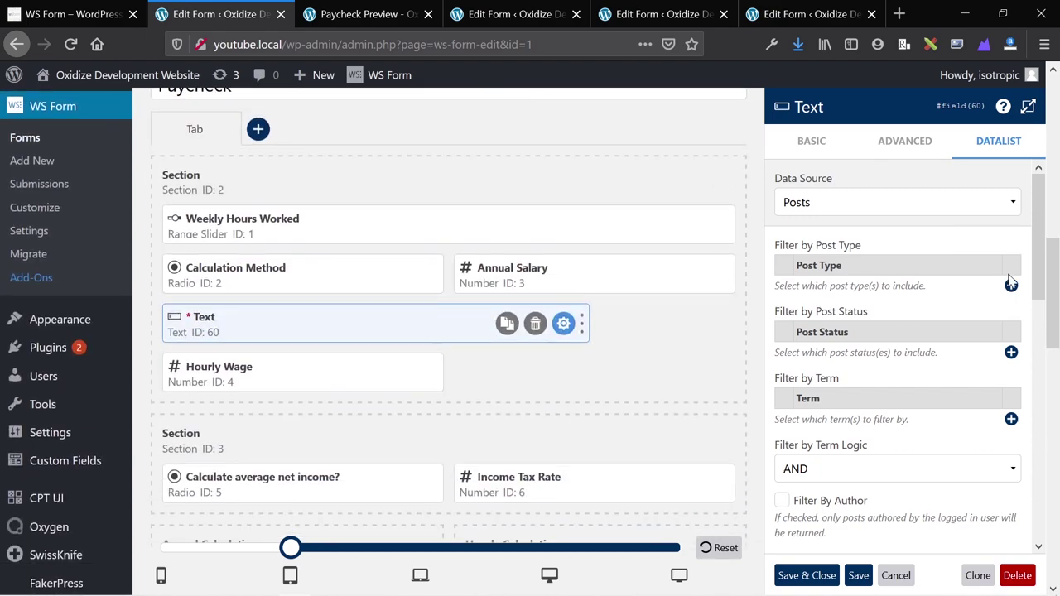
pyautogui.click(1012, 287)
pyautogui.click(930, 288)
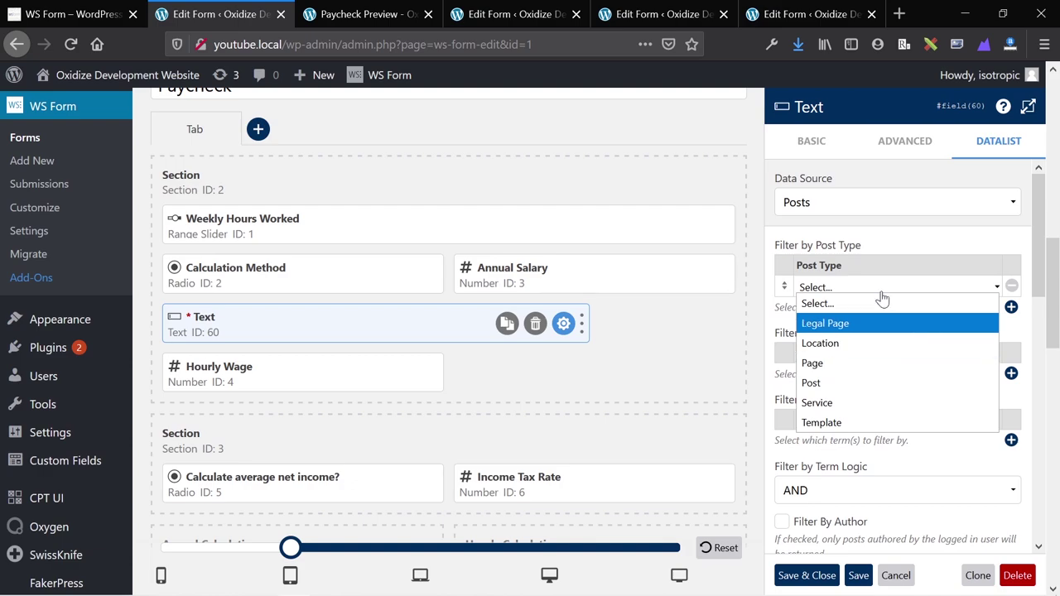
pyautogui.click(899, 382)
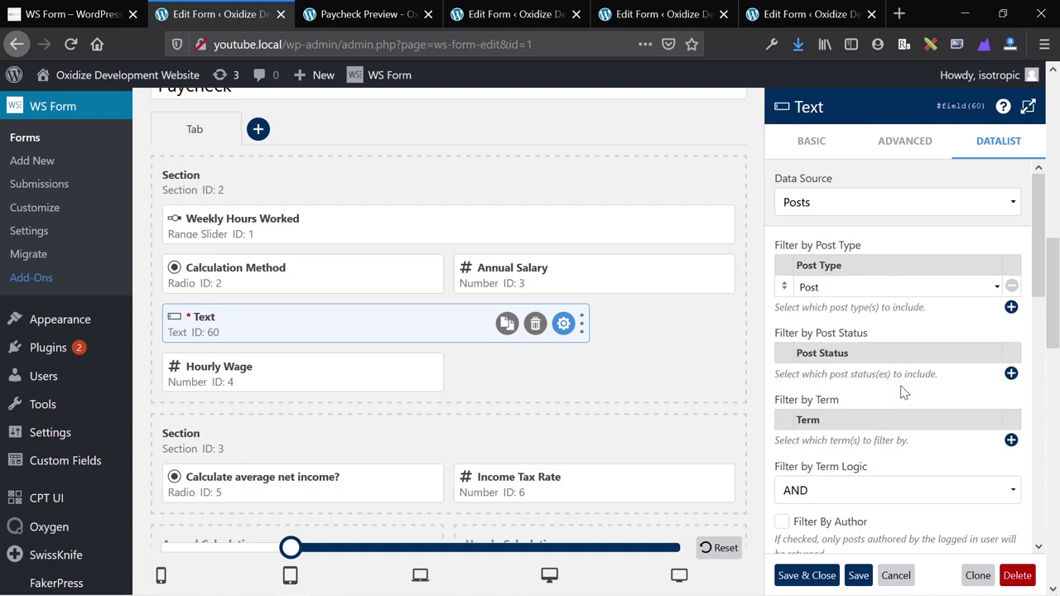
pyautogui.click(828, 149)
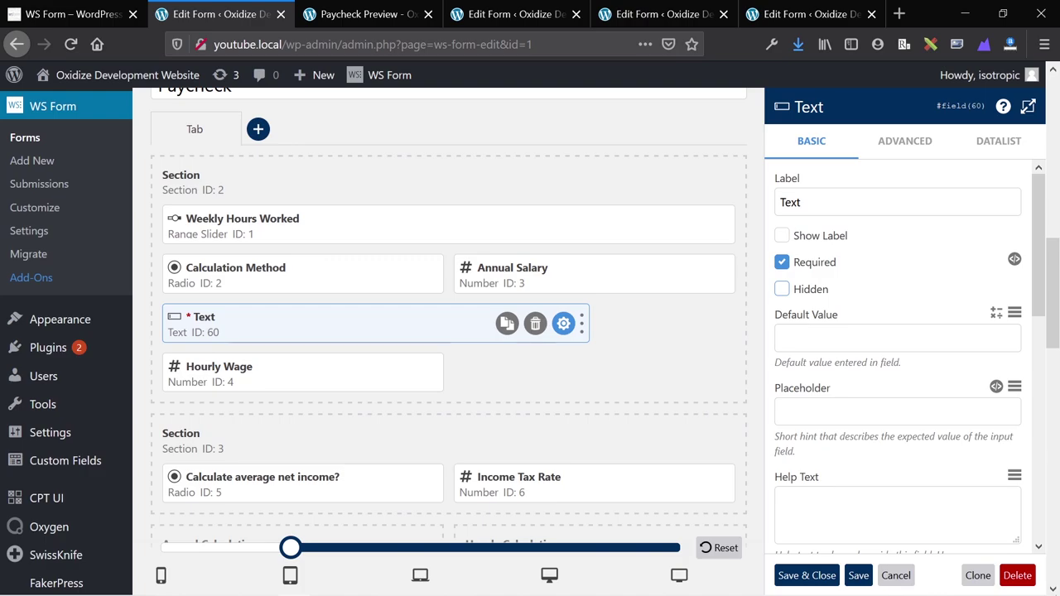
# - Examine the Text field's basic settings, including help text, auto complete, prefix and suffix, accessibility, exclusions and hidden behavior
pyautogui.scroll(5, 796, 241)
pyautogui.scroll(-6, 818, 303)
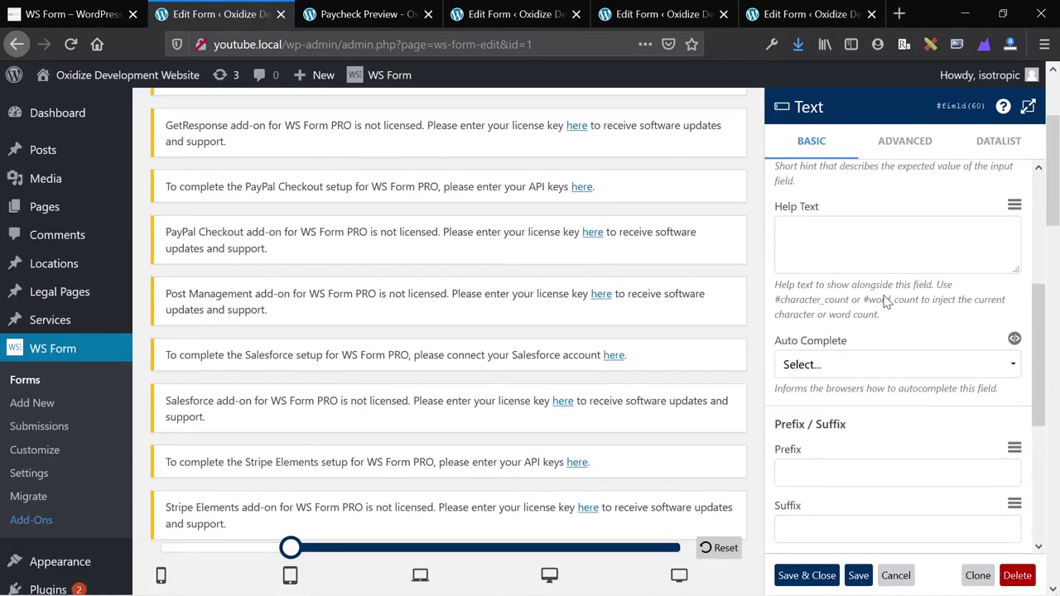
pyautogui.scroll(-5, 731, 282)
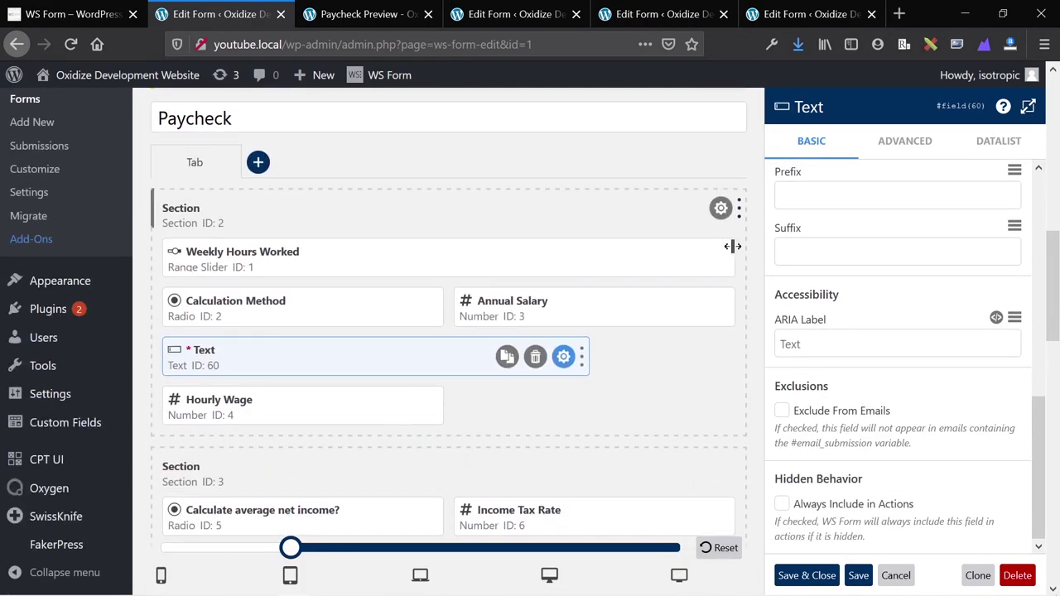
pyautogui.scroll(-10, 447, 332)
pyautogui.scroll(5, 447, 331)
pyautogui.scroll(5, 870, 256)
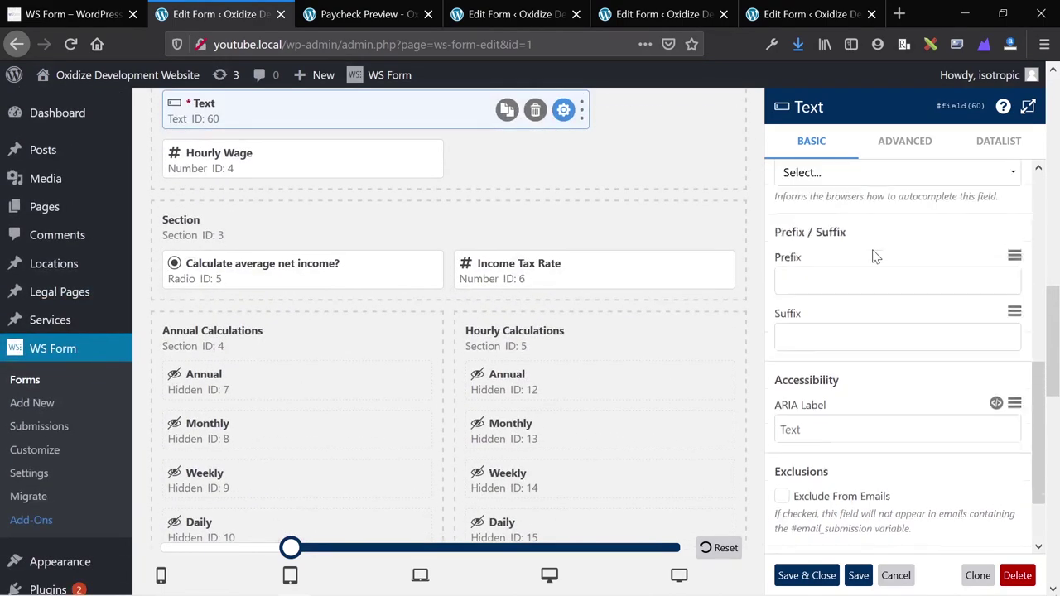
# - Examine the Text field's datalist options for posts, including term filters, ACF fields, meta keys, ordering, returned columns and column mapping
pyautogui.click(999, 142)
pyautogui.scroll(-2, 892, 331)
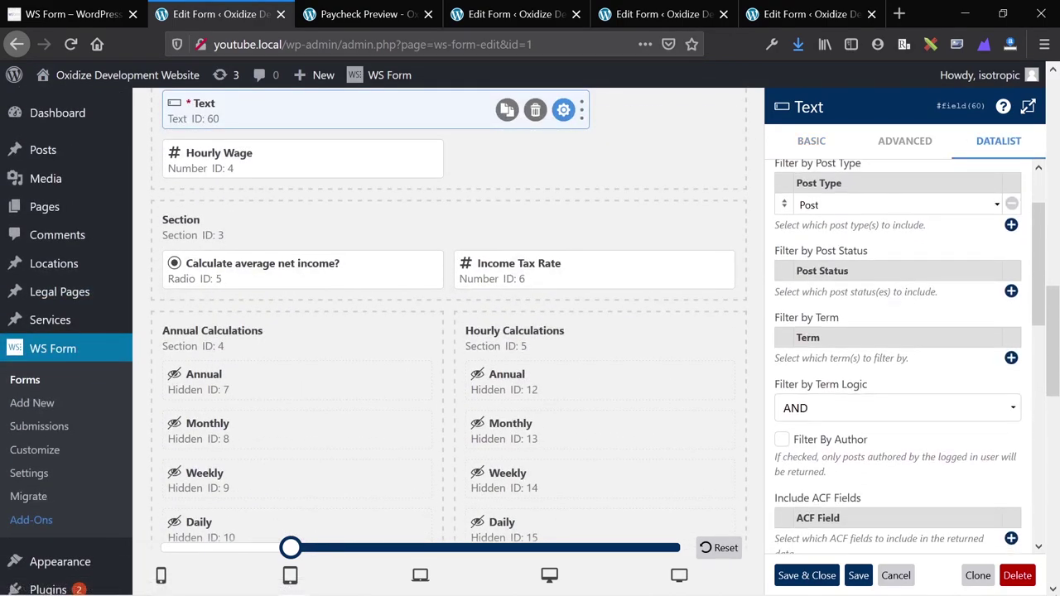
pyautogui.scroll(-3, 895, 296)
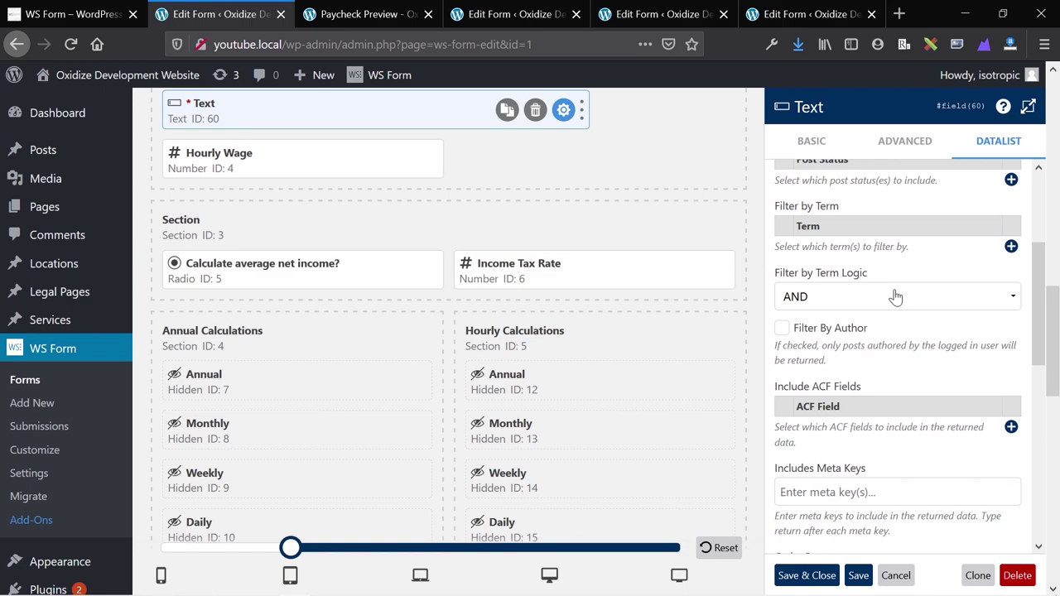
pyautogui.scroll(-6, 895, 297)
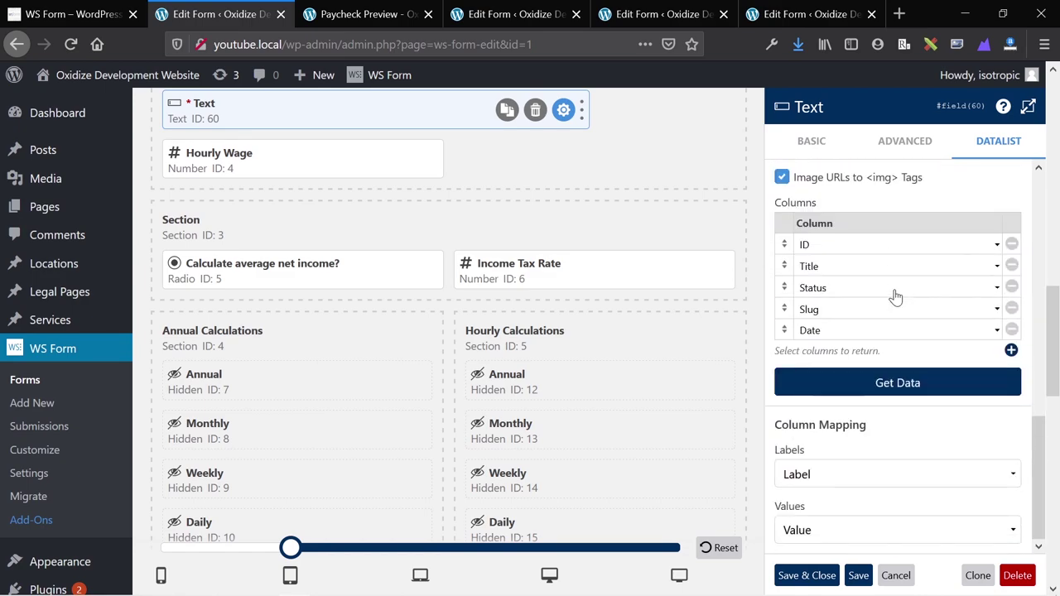
pyautogui.scroll(2, 895, 297)
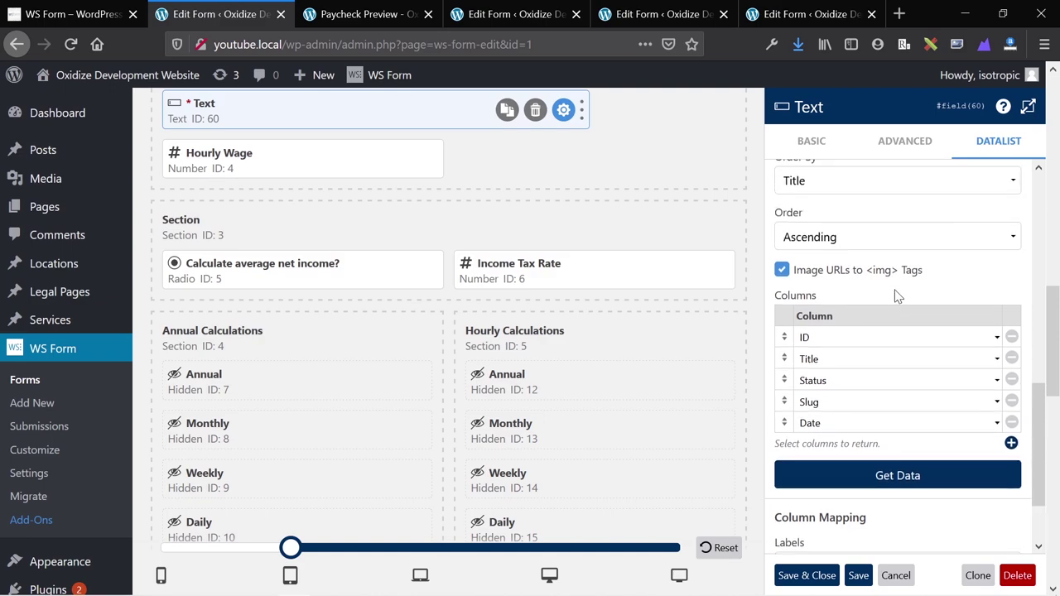
pyautogui.scroll(3, 896, 296)
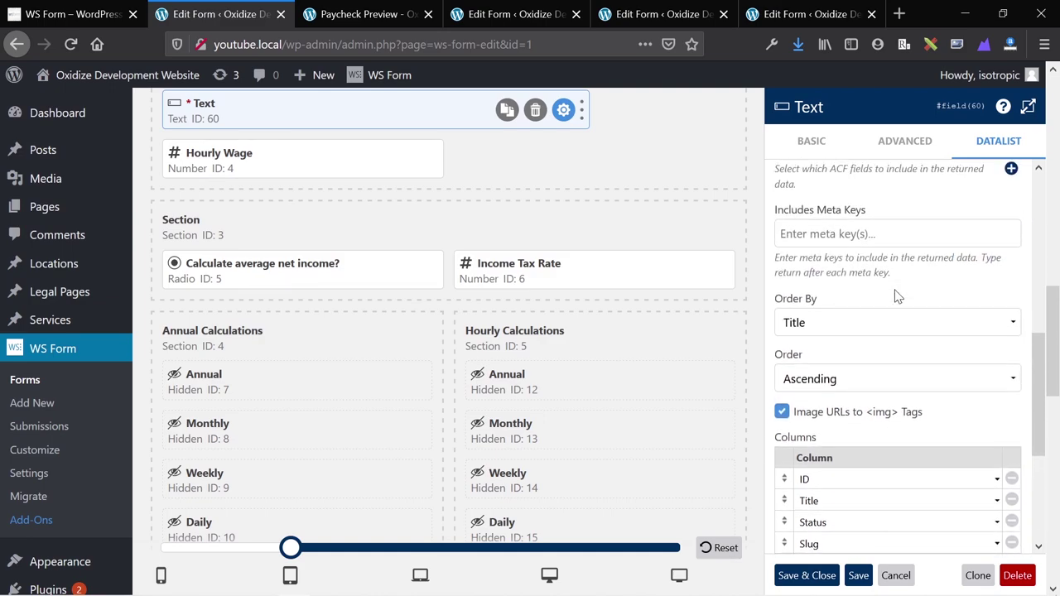
pyautogui.tripleClick(888, 265)
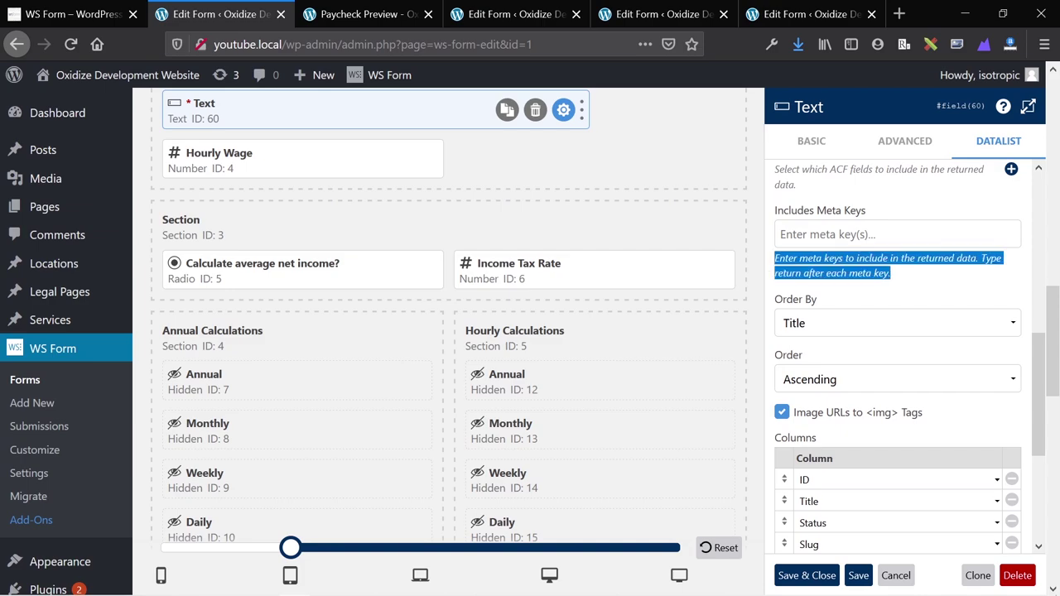
pyautogui.click(888, 265)
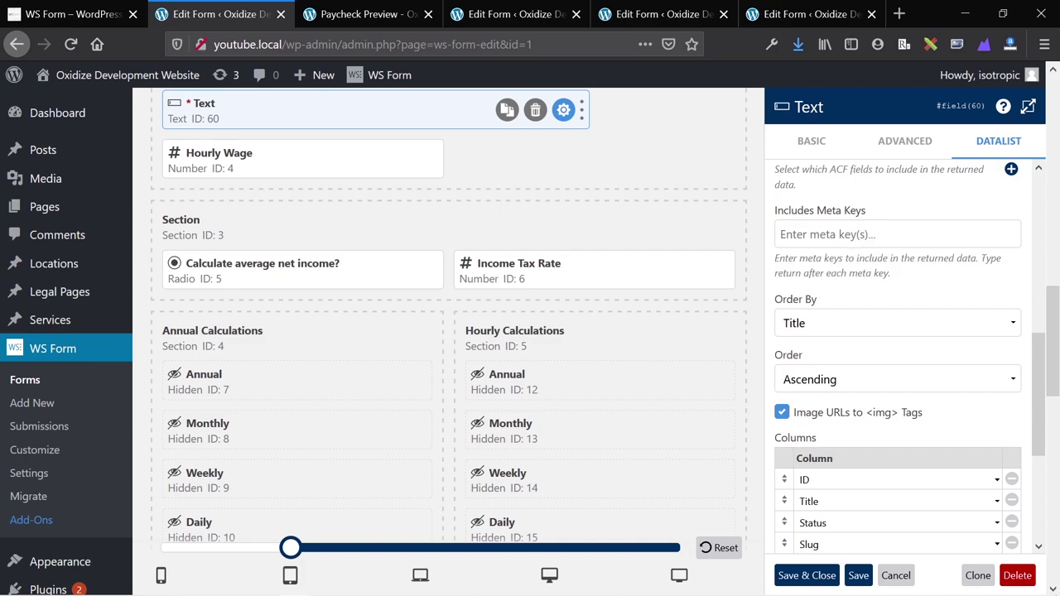
pyautogui.scroll(-5, 887, 350)
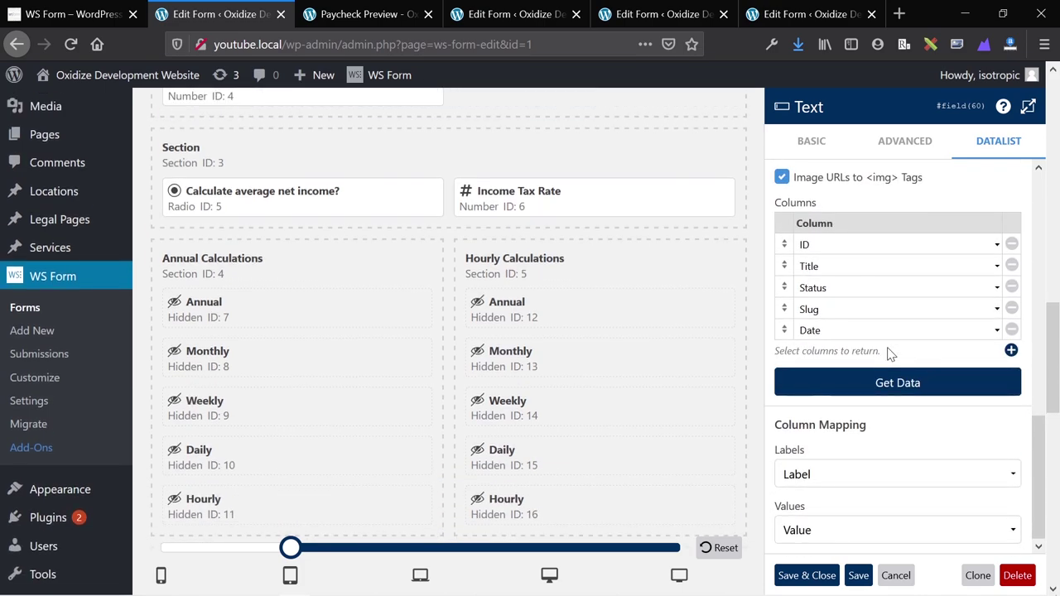
pyautogui.scroll(4, 658, 303)
pyautogui.scroll(10, 837, 301)
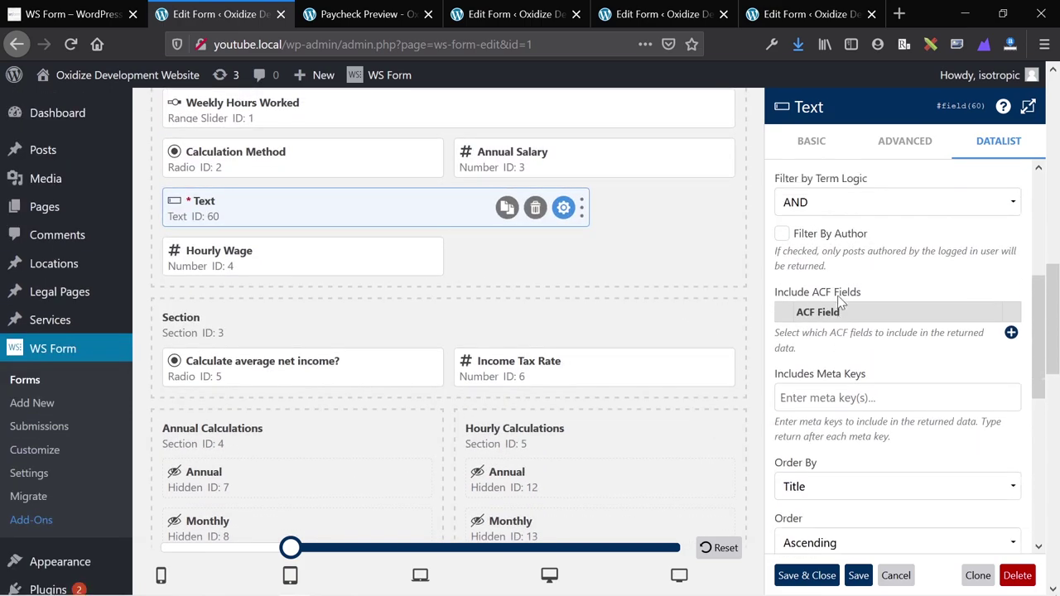
# - Try Users as the Text field's datalist data source and set it to ACF Field Options
pyautogui.click(894, 209)
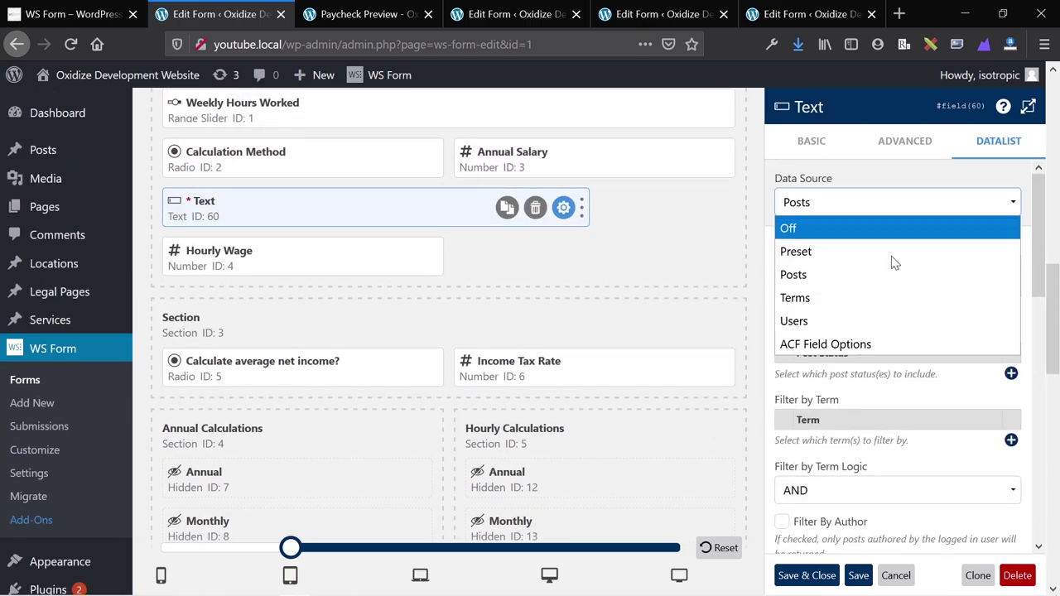
pyautogui.click(883, 322)
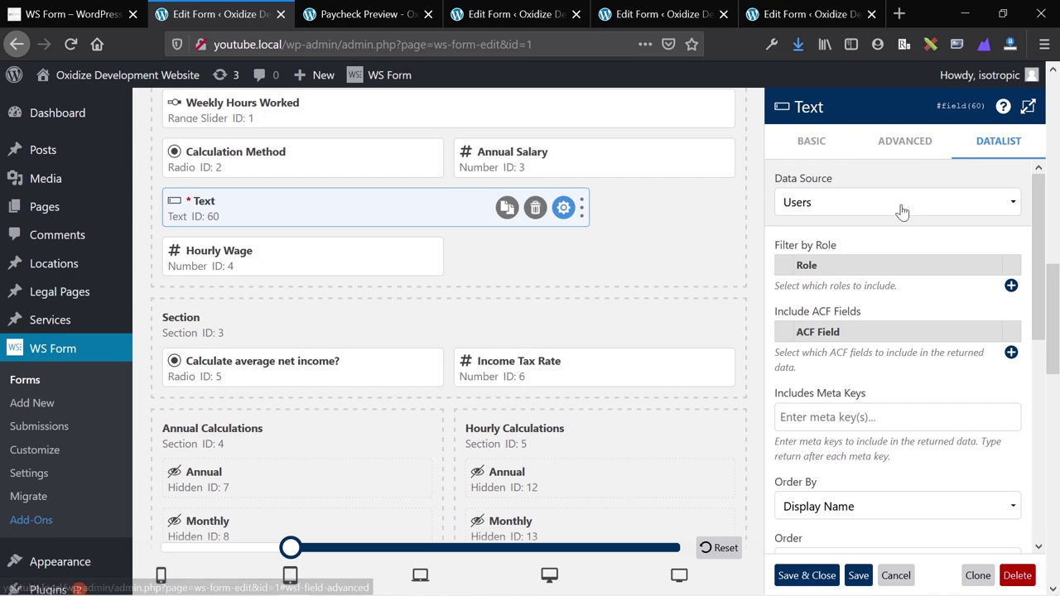
pyautogui.click(902, 208)
pyautogui.click(875, 346)
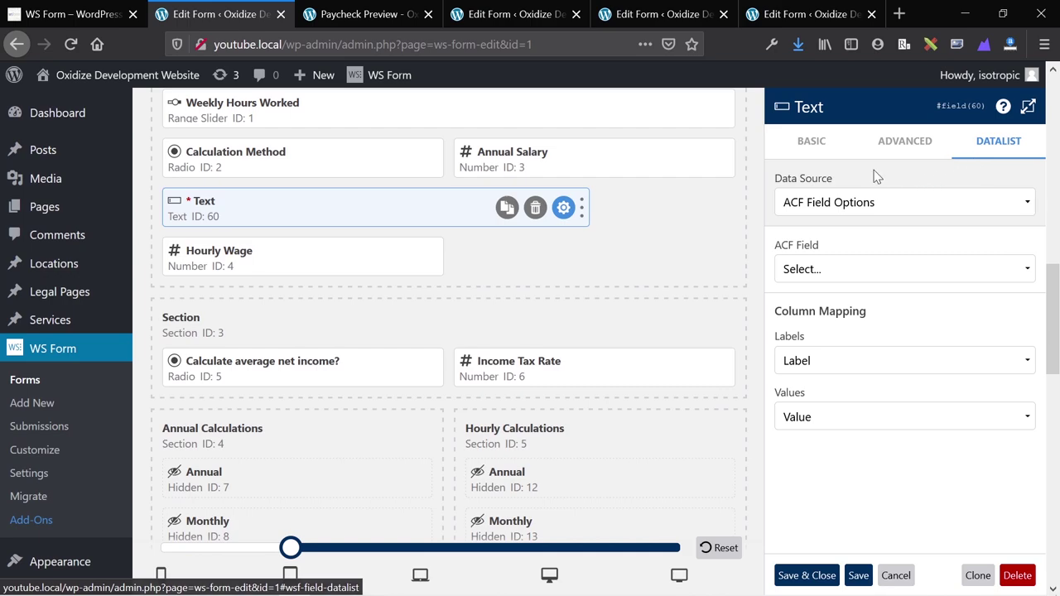
# - Review the Text field's basic settings again and browse the available auto complete options without choosing one
pyautogui.click(810, 142)
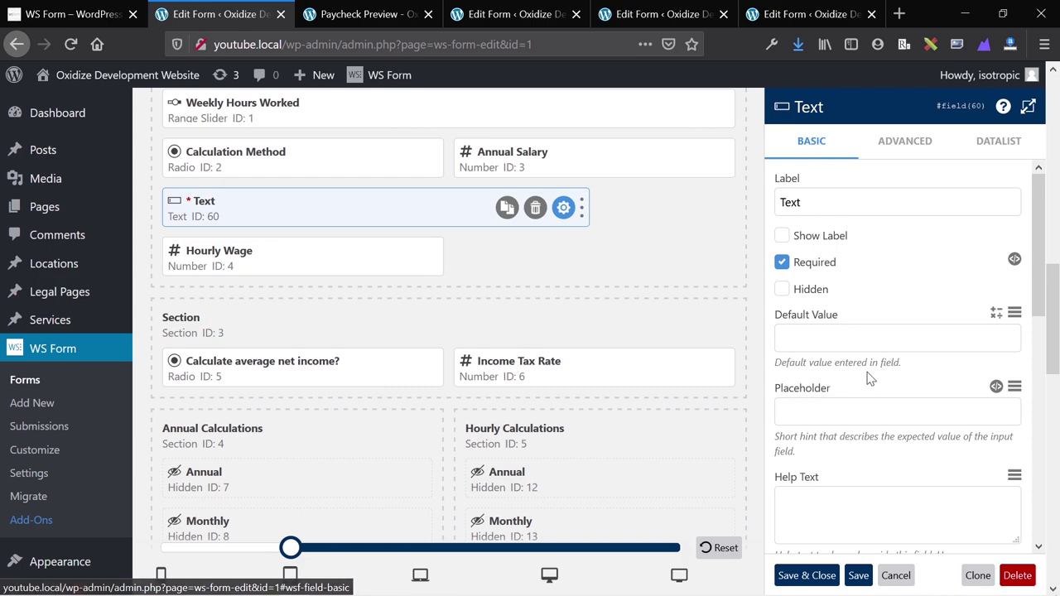
pyautogui.scroll(-3, 869, 373)
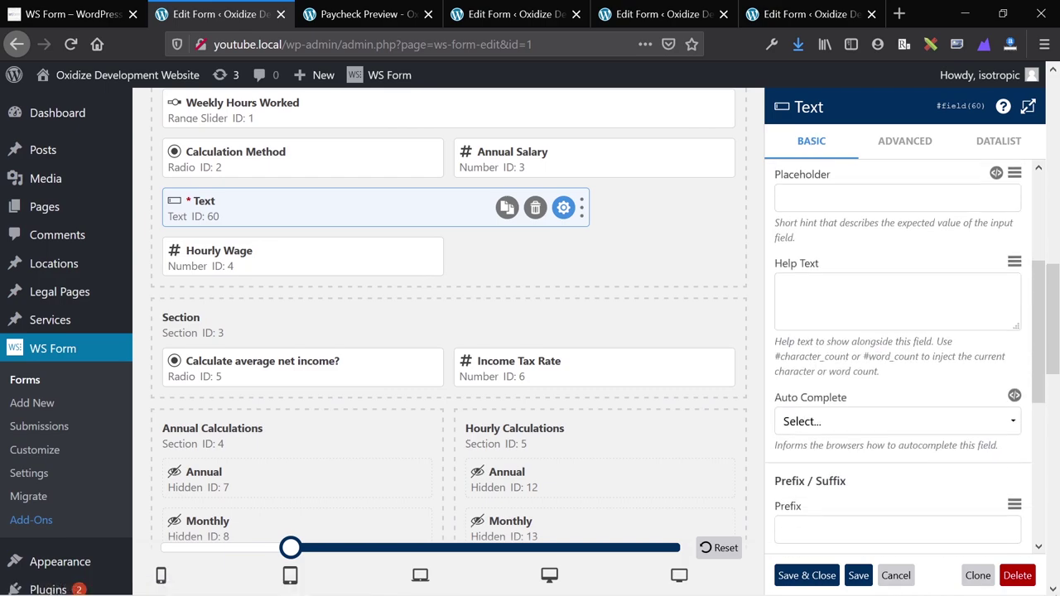
pyautogui.moveTo(781, 356); pyautogui.dragTo(849, 356)
pyautogui.scroll(-3, 898, 357)
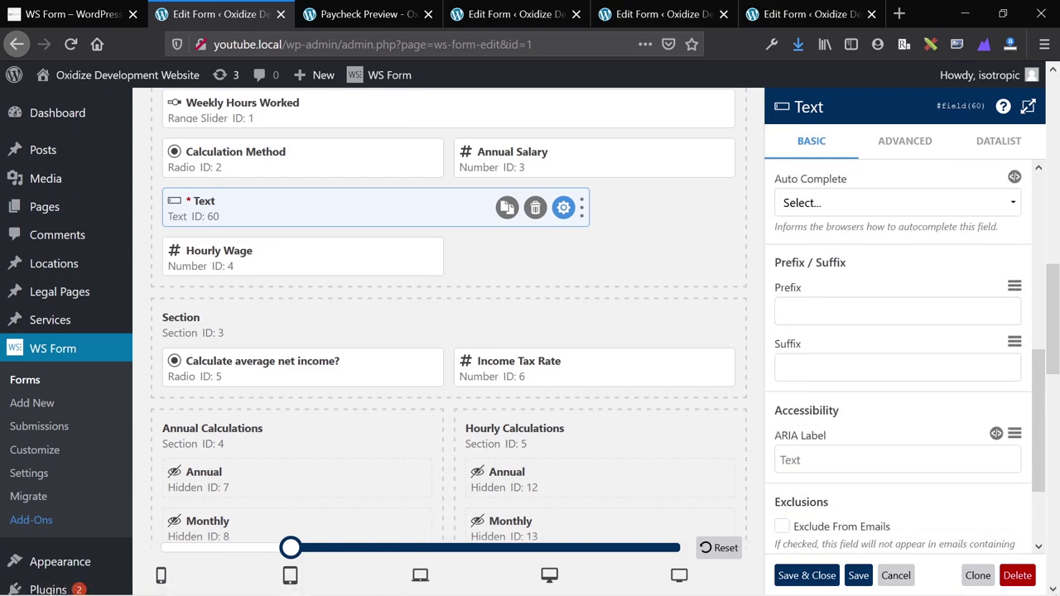
pyautogui.click(903, 200)
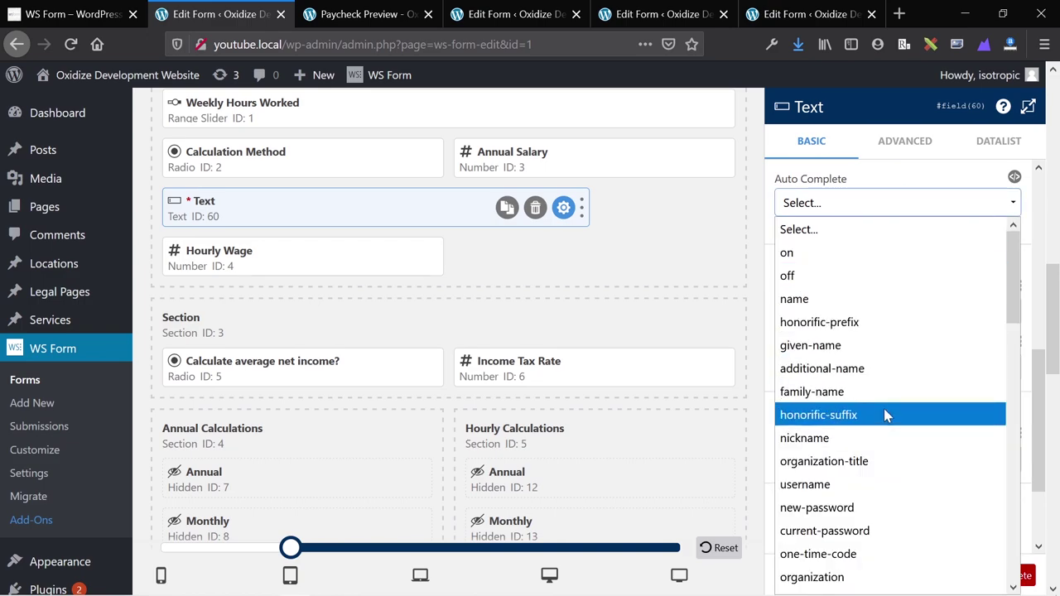
pyautogui.scroll(-3, 885, 409)
pyautogui.scroll(-10, 885, 414)
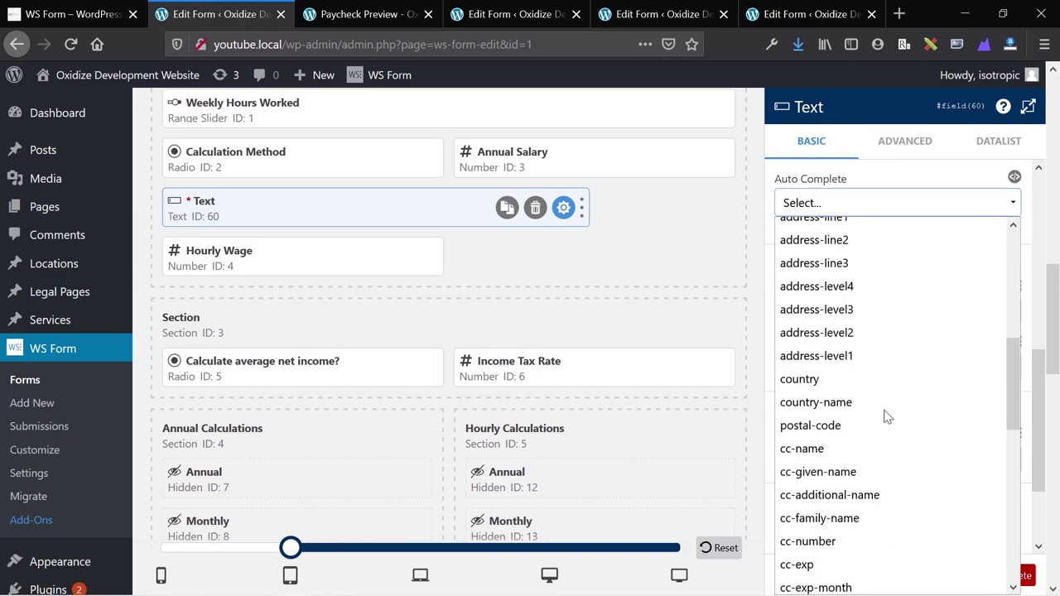
pyautogui.click(893, 178)
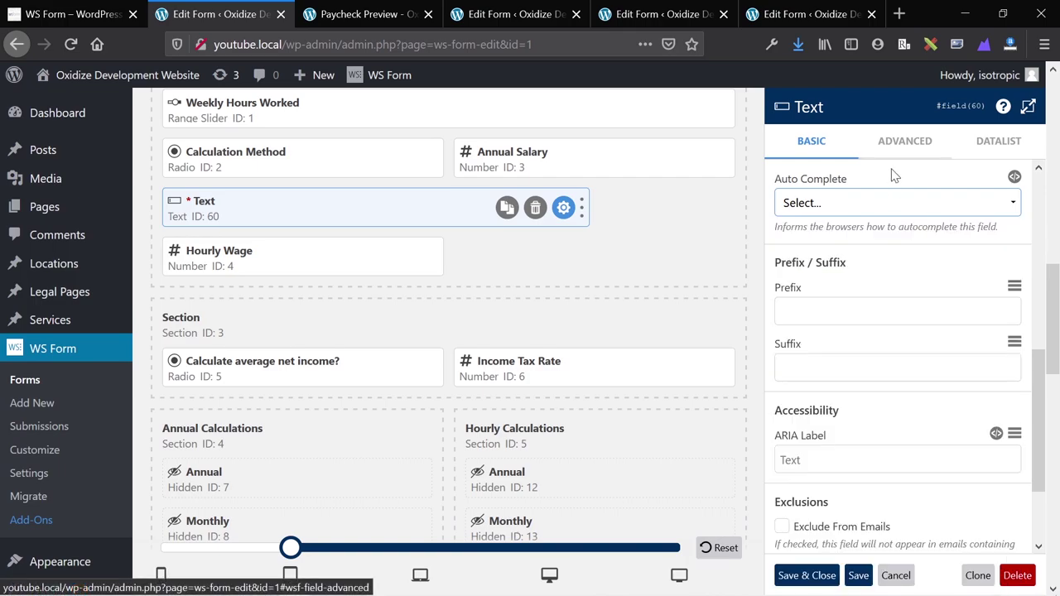
pyautogui.scroll(10, 871, 243)
pyautogui.scroll(10, 671, 214)
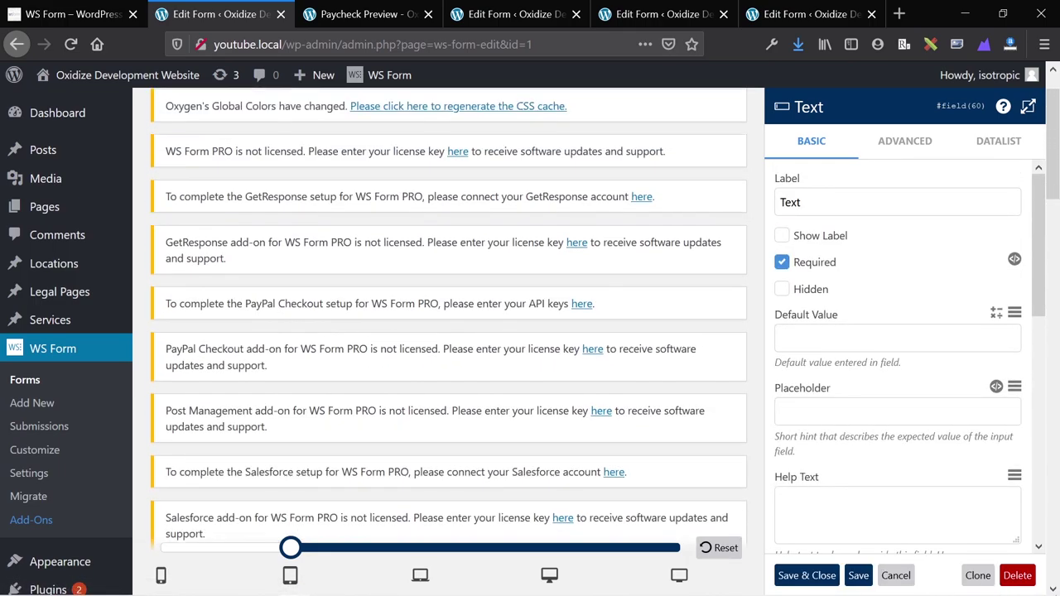
# - Widen the Hourly Wage field in the form layout to the full width of its section
pyautogui.scroll(-12, 535, 224)
pyautogui.scroll(-5, 534, 225)
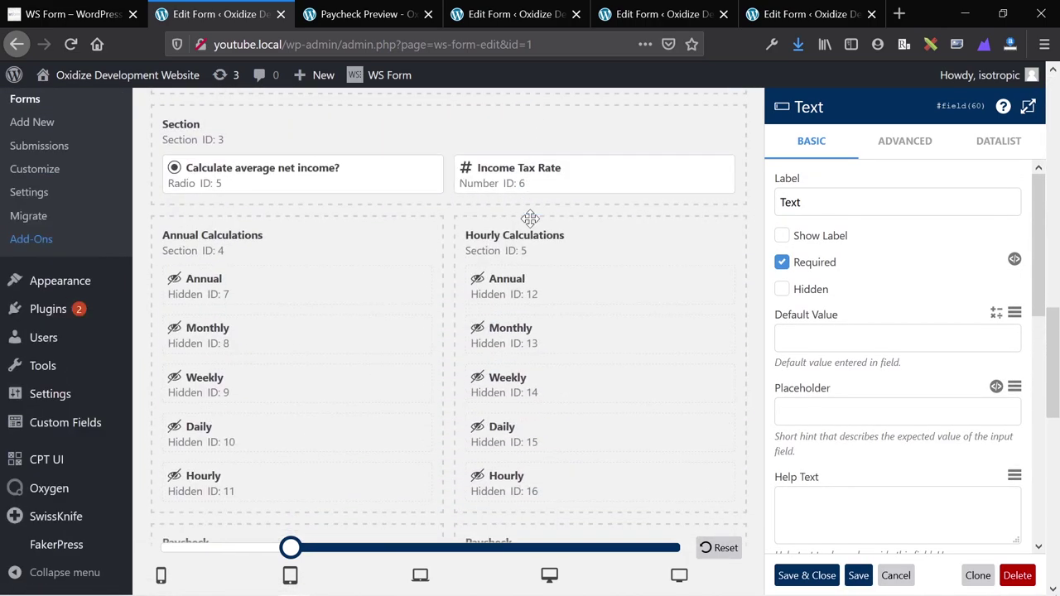
pyautogui.moveTo(456, 217)
pyautogui.mouseDown()
pyautogui.moveTo(566, 218)
pyautogui.moveTo(440, 217)
pyautogui.mouseUp()
pyautogui.moveTo(492, 246); pyautogui.dragTo(393, 257)
pyautogui.scroll(15, 382, 260)
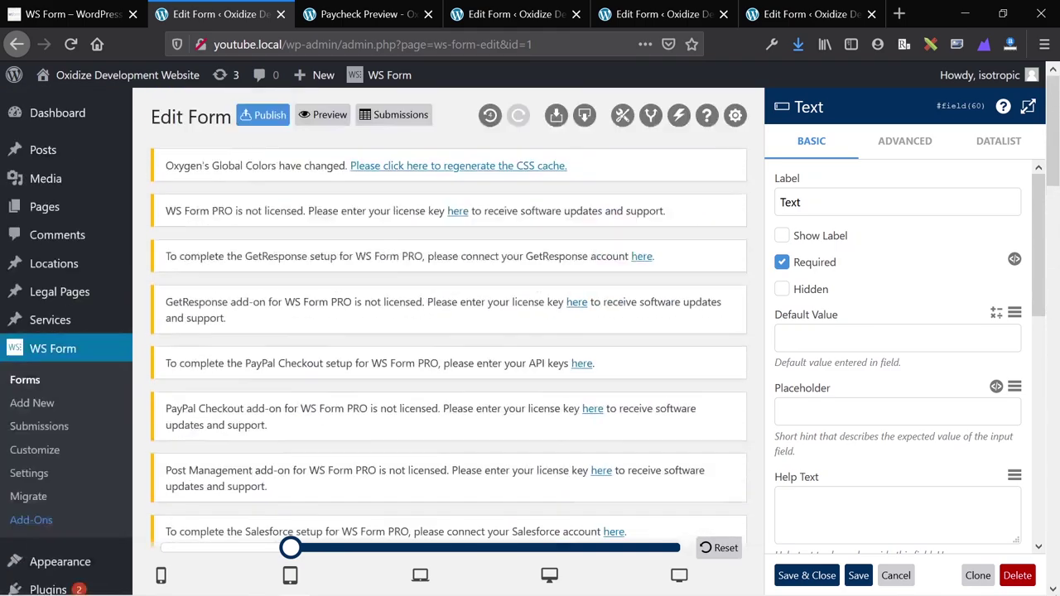
pyautogui.scroll(-15, 263, 205)
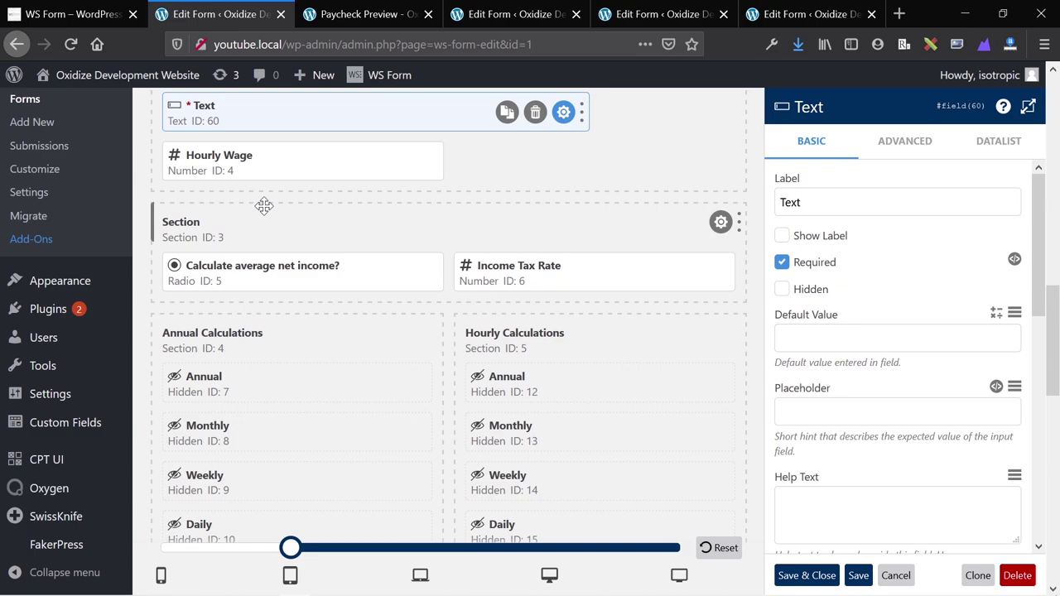
pyautogui.moveTo(442, 162); pyautogui.dragTo(705, 160)
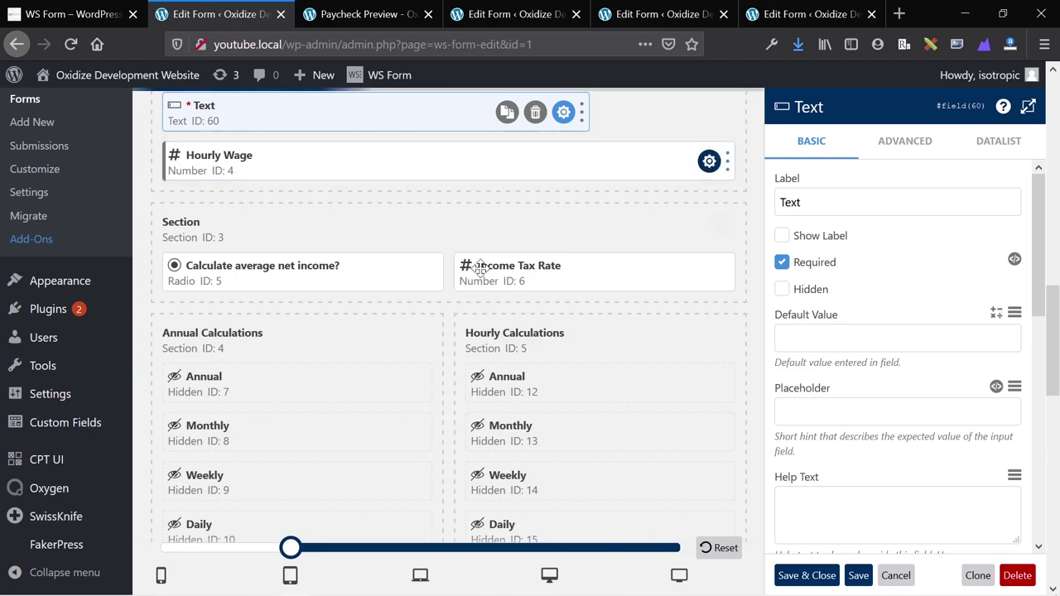
# - Close the Paycheck editor and preview, bring up the Stripe - Subscription form's editor and review its sections and fields
pyautogui.scroll(10, 485, 270)
pyautogui.scroll(5, 484, 275)
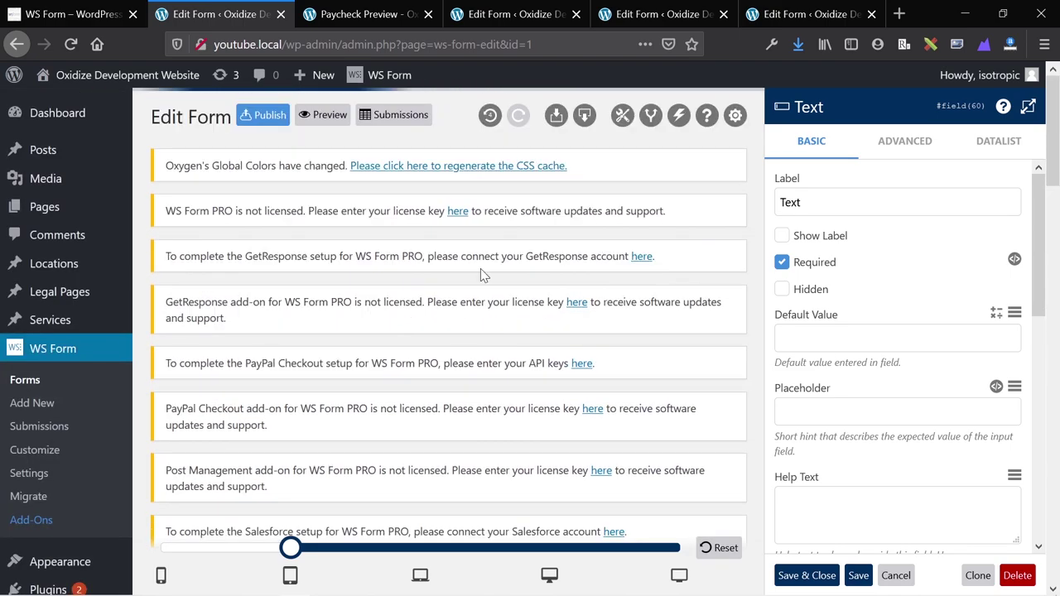
pyautogui.hotkey('ctrl', 'w')
pyautogui.hotkey('ctrl', 'w')
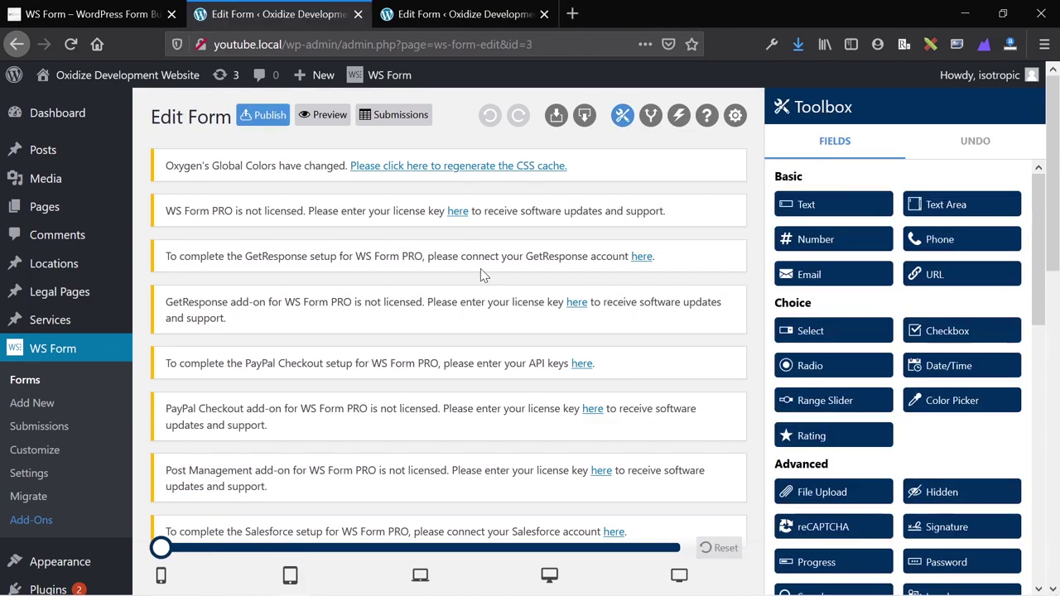
pyautogui.press('F5')
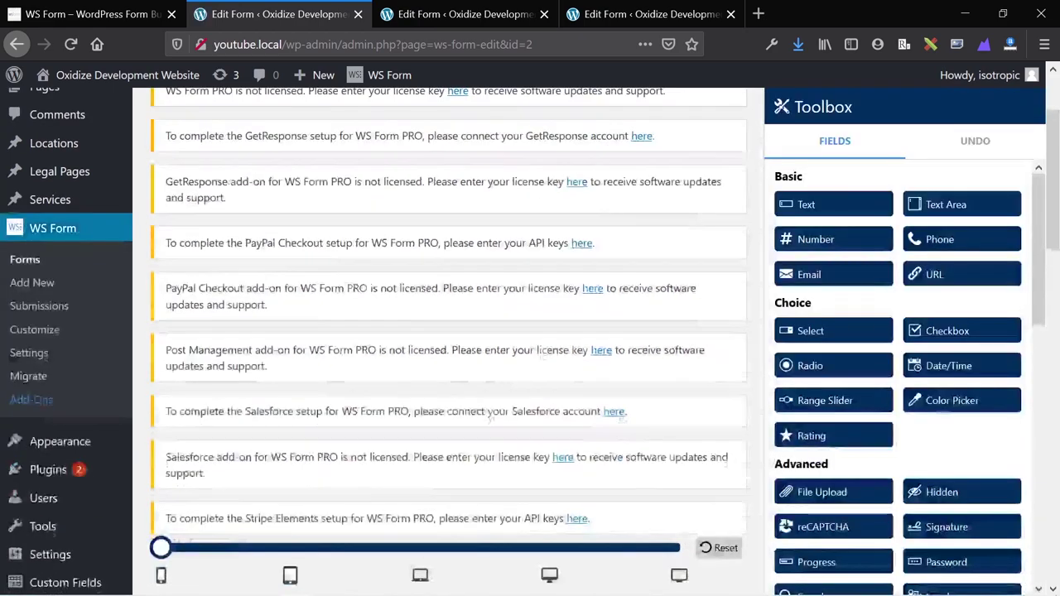
pyautogui.scroll(-10, 522, 348)
pyautogui.scroll(-5, 522, 348)
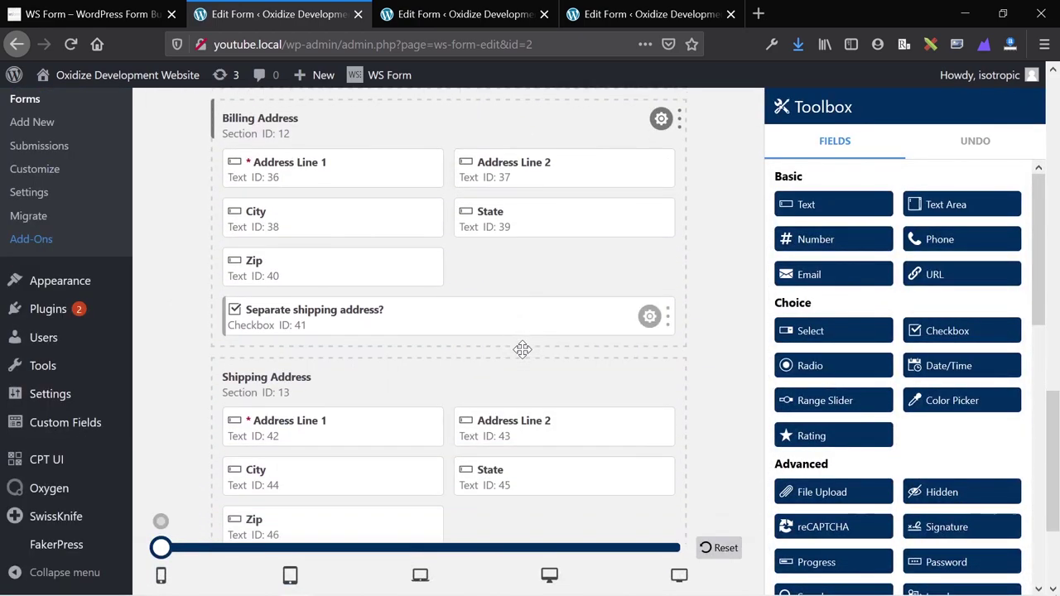
pyautogui.scroll(12, 522, 349)
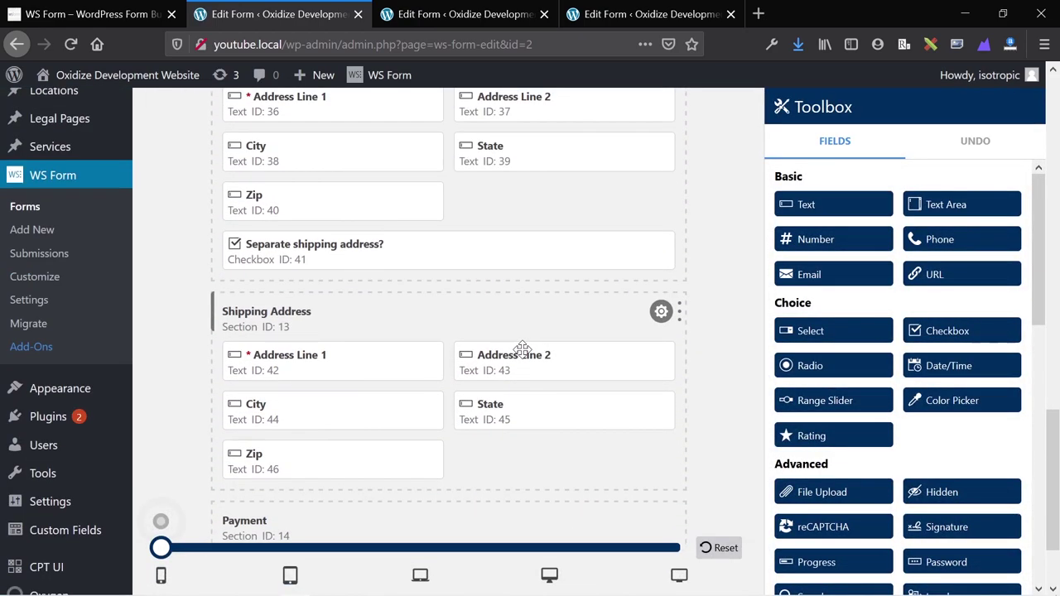
pyautogui.scroll(-2, 523, 349)
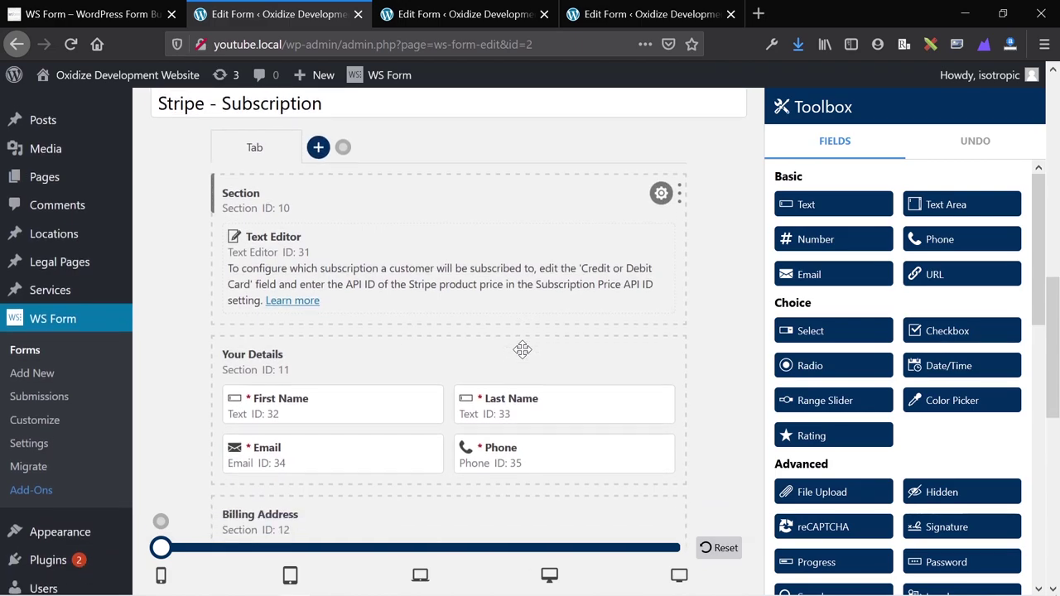
pyautogui.scroll(-6, 522, 348)
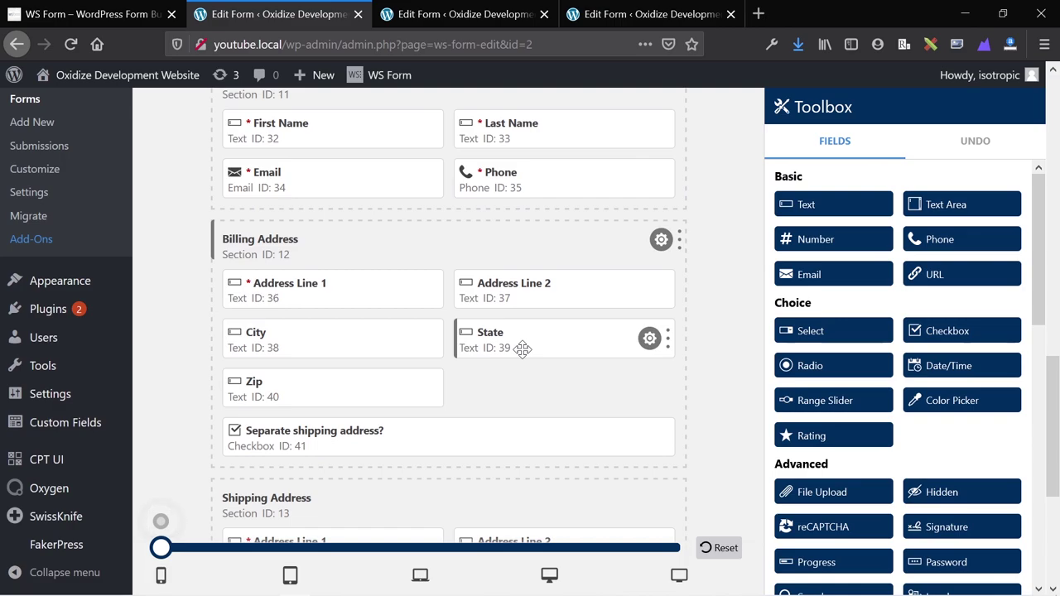
# - Skip the editor tutorial and open a preview of the Stripe - Subscription form
pyautogui.scroll(15, 523, 348)
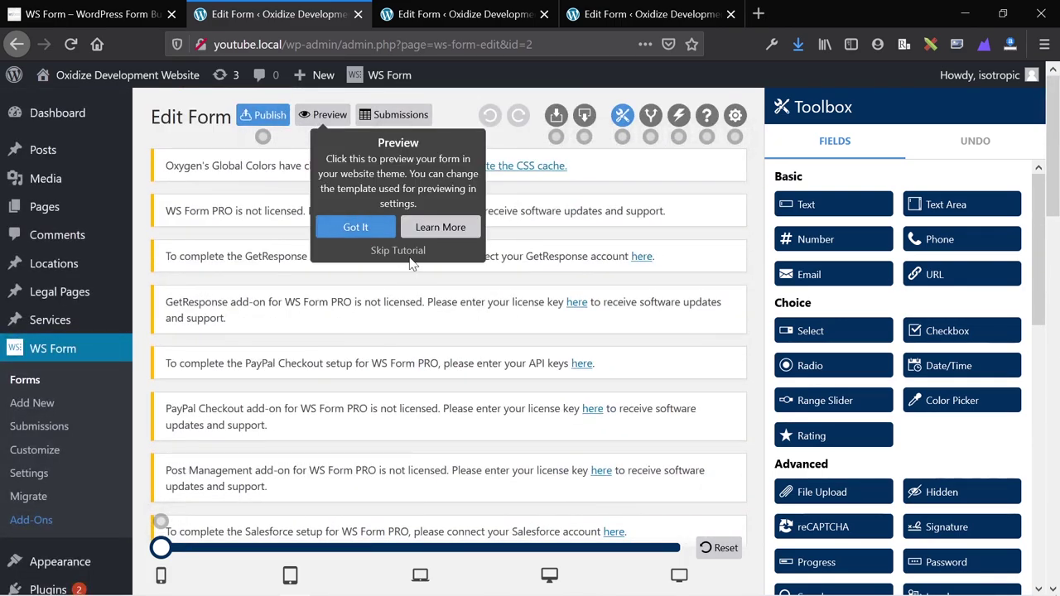
pyautogui.click(409, 251)
pyautogui.click(320, 116)
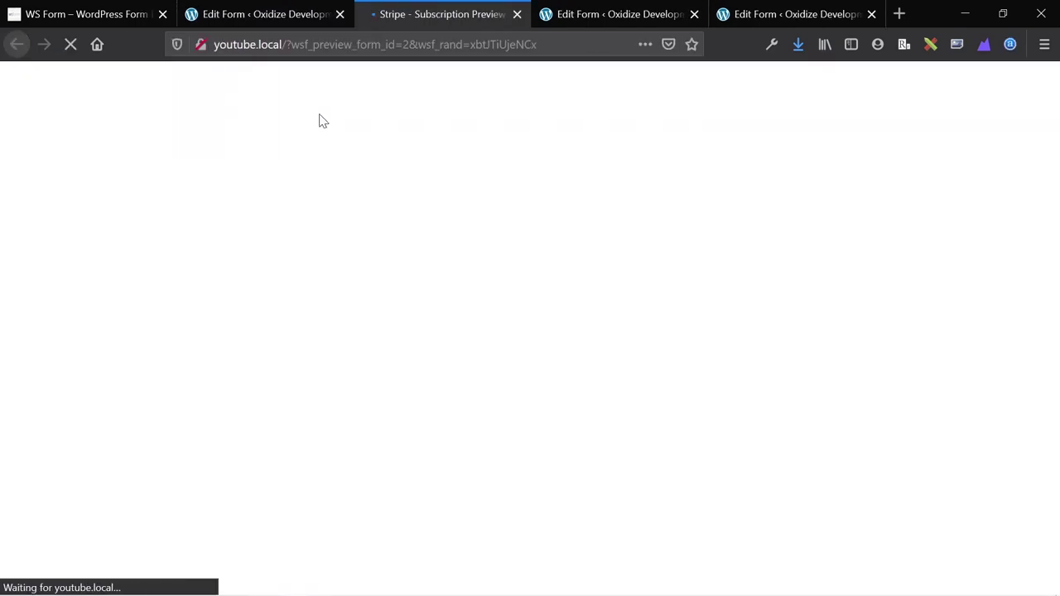
# - Look through the Stripe - Subscription preview with the debug console minimized and close the preview
pyautogui.scroll(-4, 345, 267)
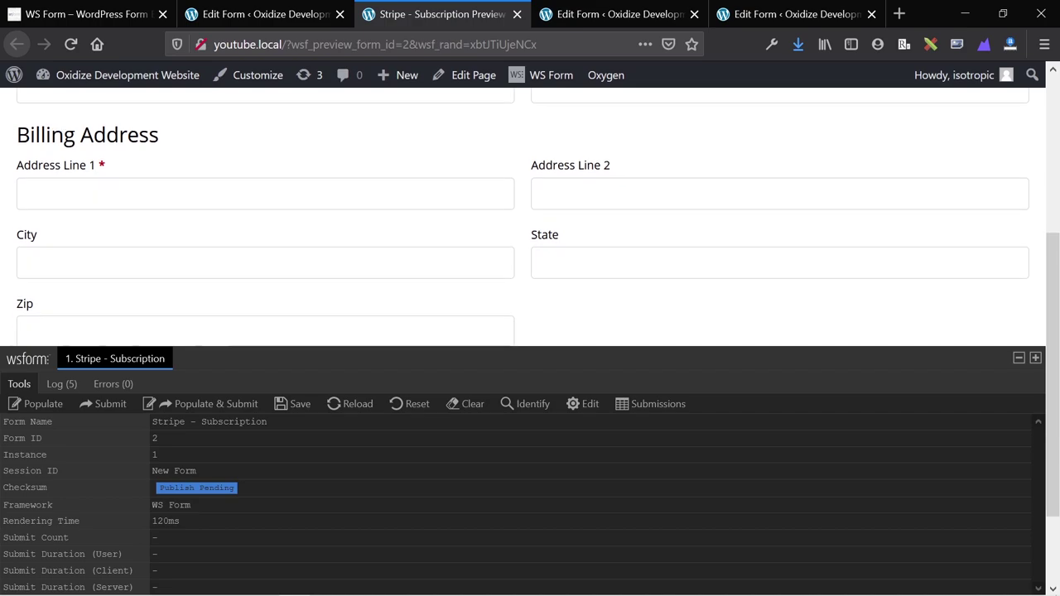
pyautogui.scroll(-2, 350, 271)
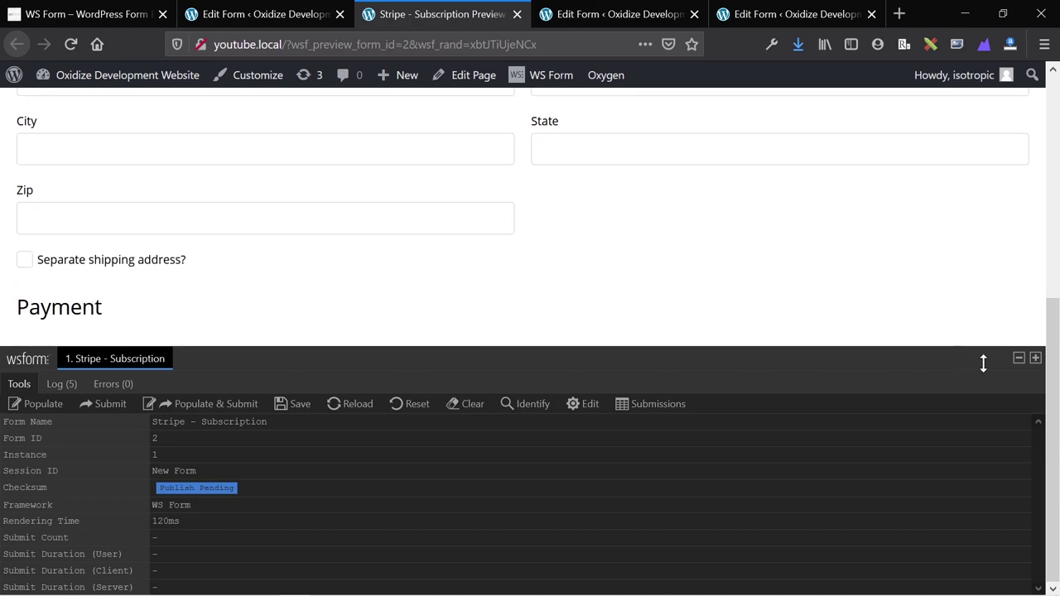
pyautogui.click(1018, 358)
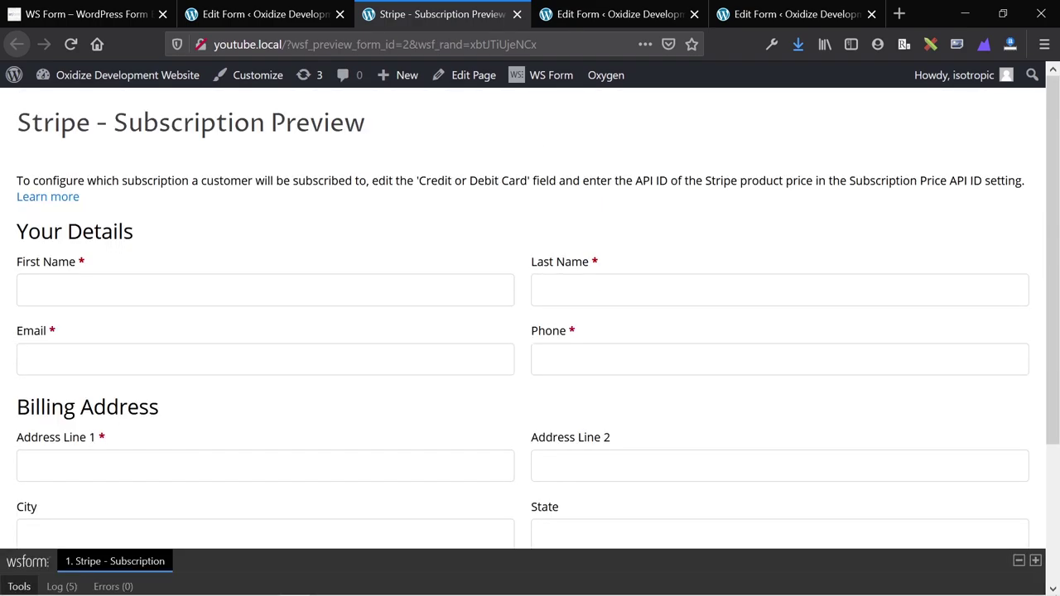
pyautogui.scroll(3, 522, 315)
pyautogui.hotkey('ctrl', 'w')
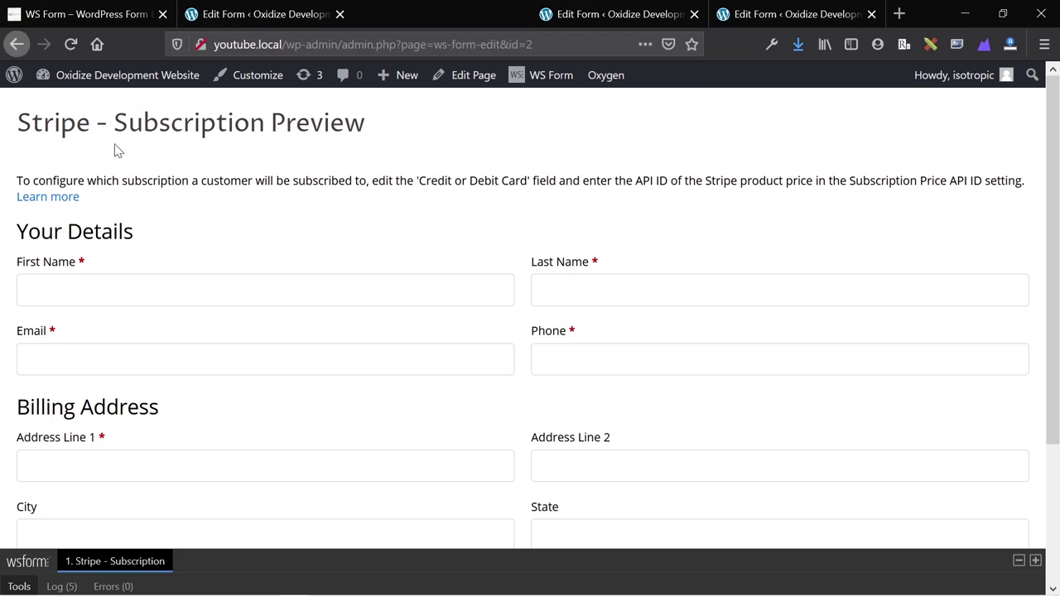
# - Close the Stripe - Subscription editor, bring up the Post Management: Post form's editor and review its fields
pyautogui.scroll(-10, 367, 229)
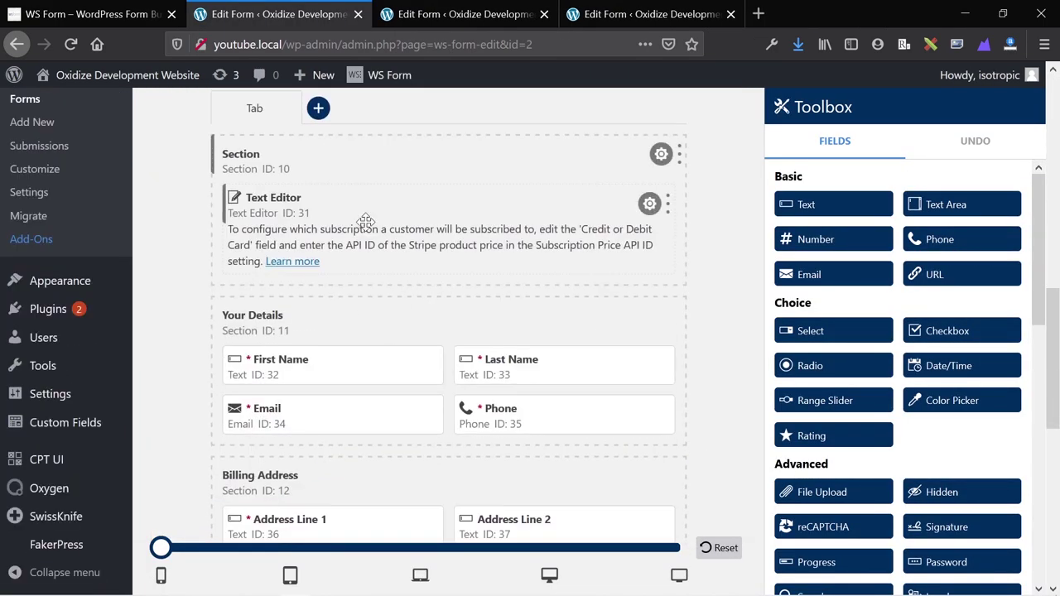
pyautogui.hotkey('ctrl', 'w')
pyautogui.scroll(-3, 367, 230)
pyautogui.hotkey('ctrl', 'w')
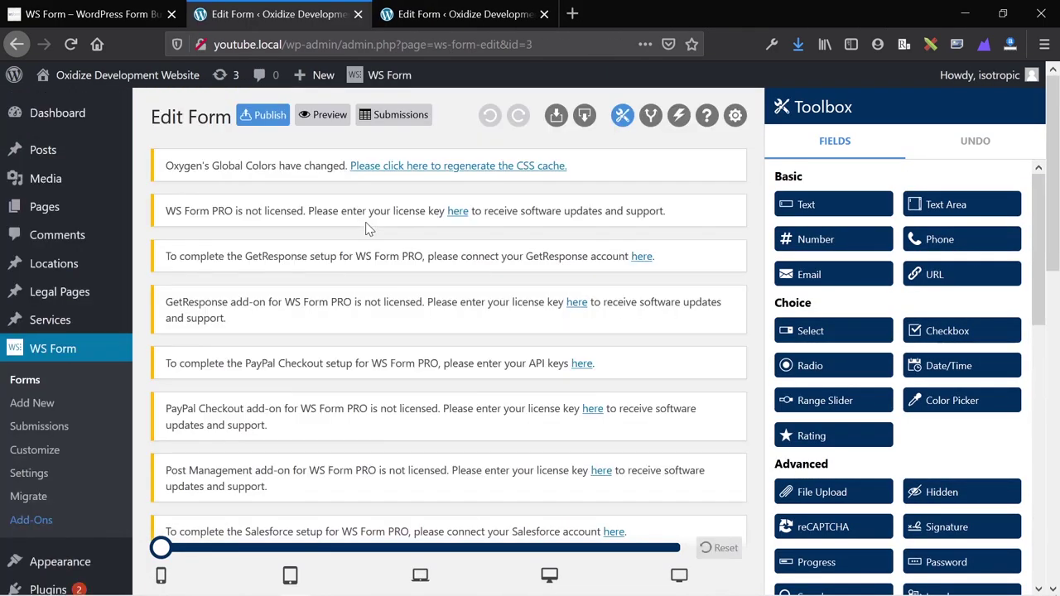
pyautogui.scroll(-8, 367, 229)
pyautogui.scroll(-3, 367, 221)
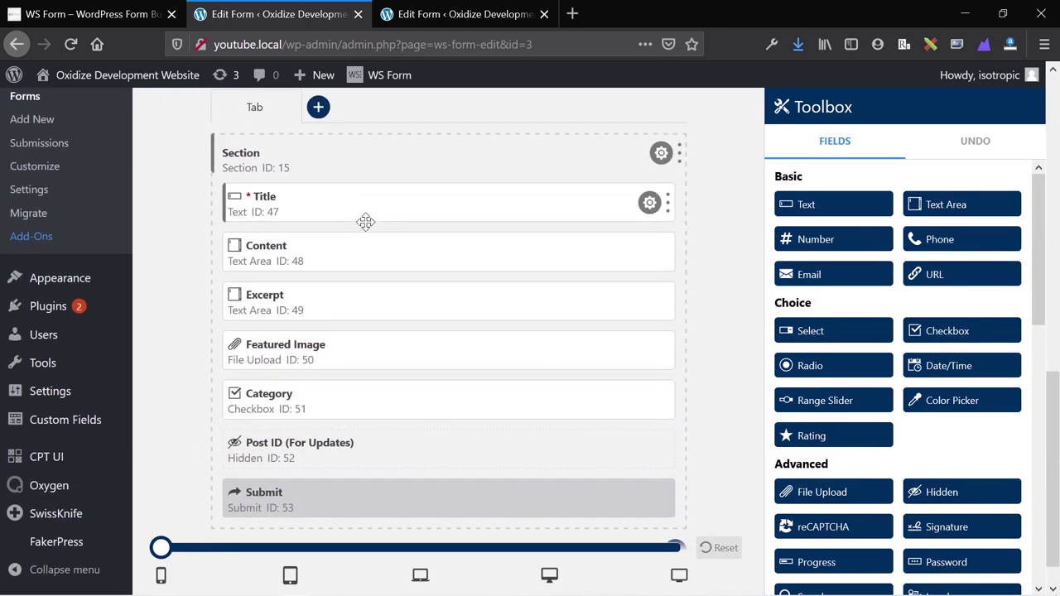
# - Preview the Post Management: Post form with the debug console minimized, look through its fields and close the preview
pyautogui.scroll(10, 598, 185)
pyautogui.scroll(5, 598, 185)
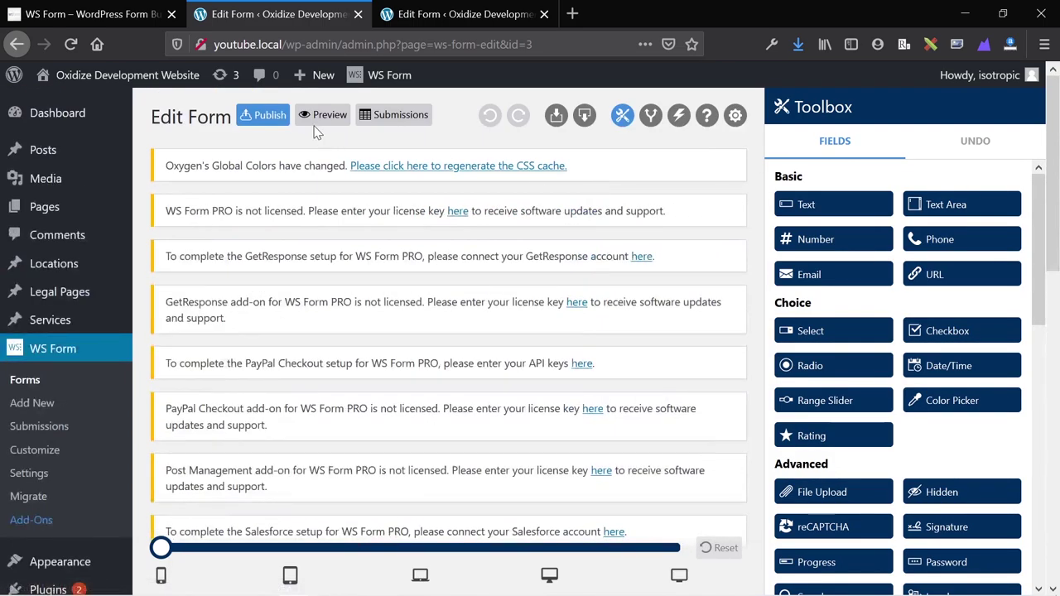
pyautogui.click(321, 120)
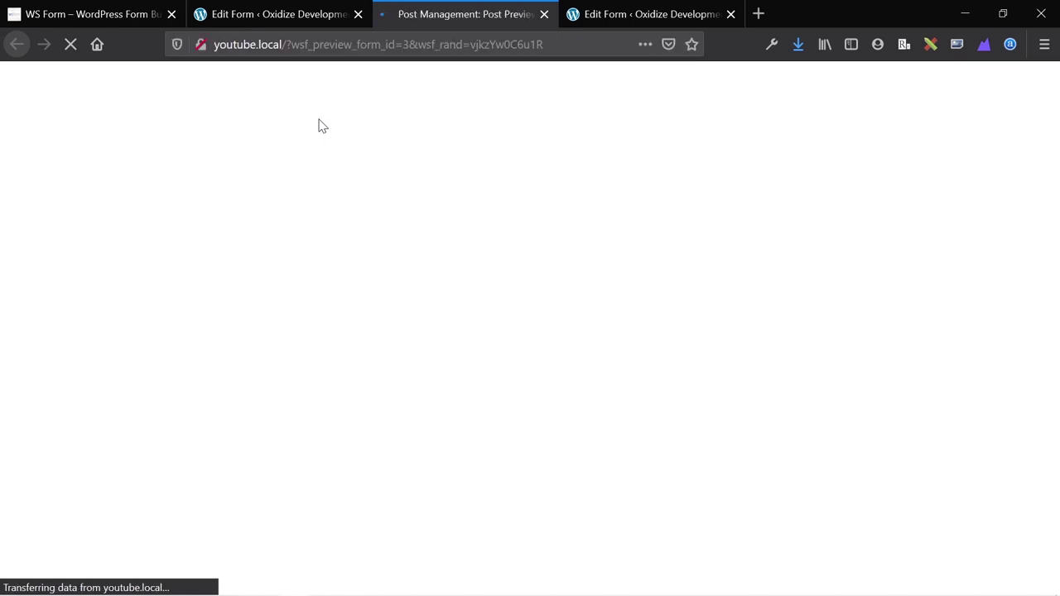
pyautogui.scroll(-2, 339, 251)
pyautogui.scroll(-3, 340, 250)
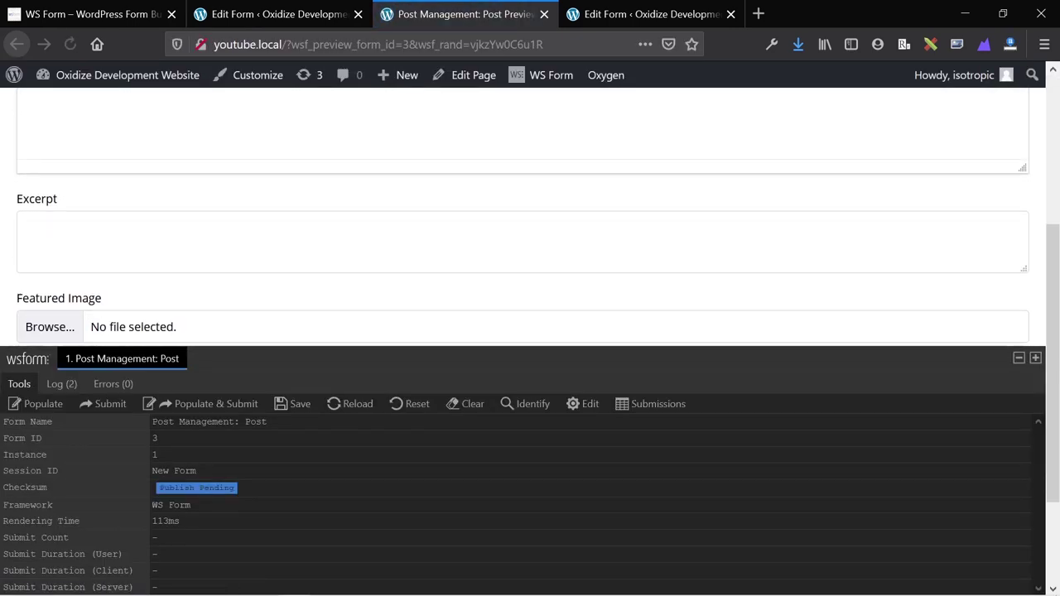
pyautogui.click(1020, 357)
pyautogui.scroll(3, 546, 312)
pyautogui.scroll(-3, 545, 312)
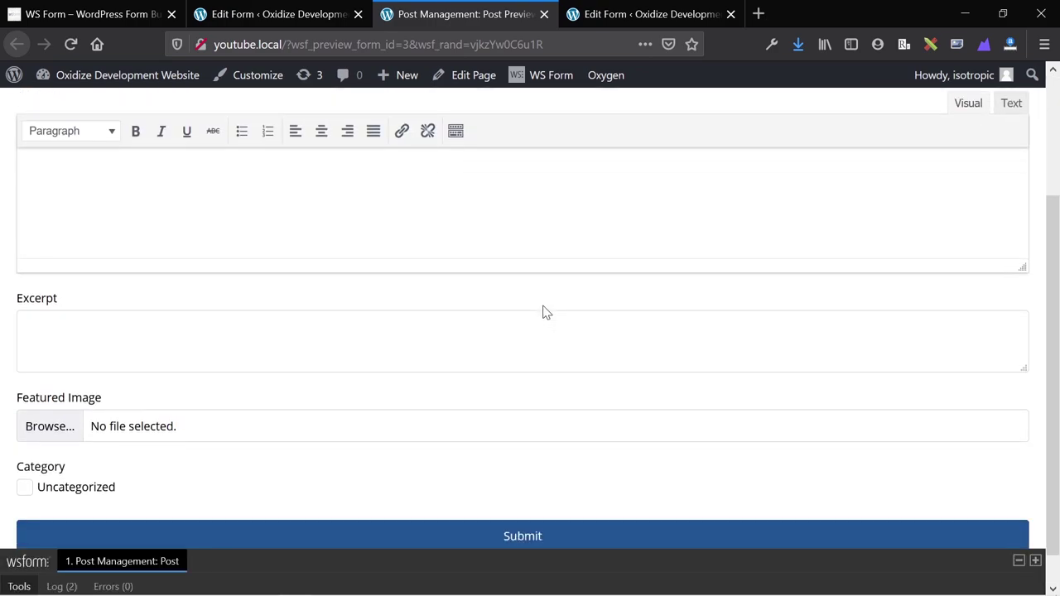
pyautogui.hotkey('ctrl', 'w')
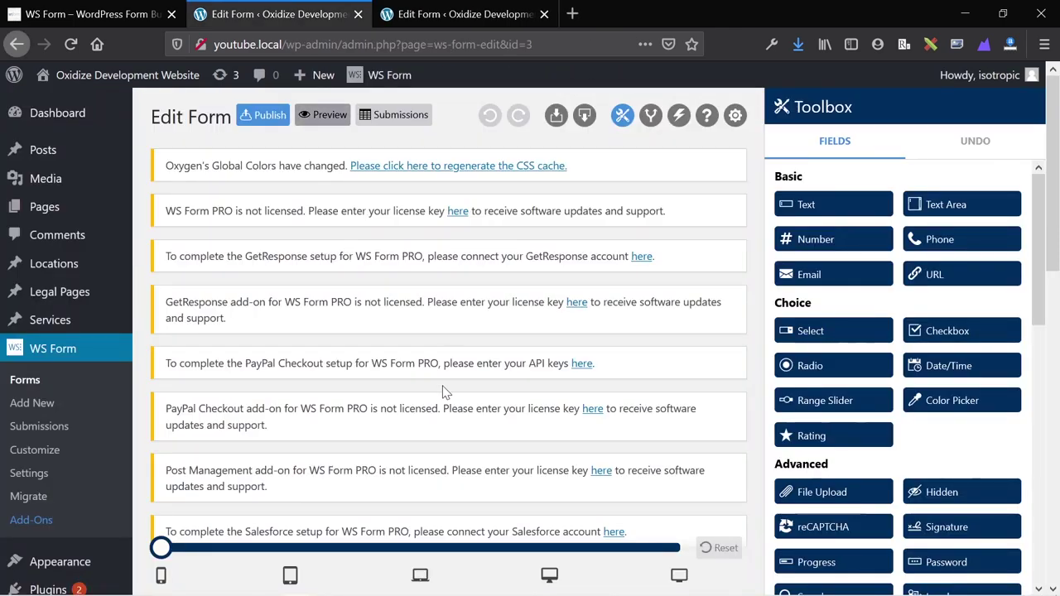
# - Open the settings of the Post Management form's Category checkbox field and bring up its checkboxes data source options
pyautogui.scroll(-10, 443, 390)
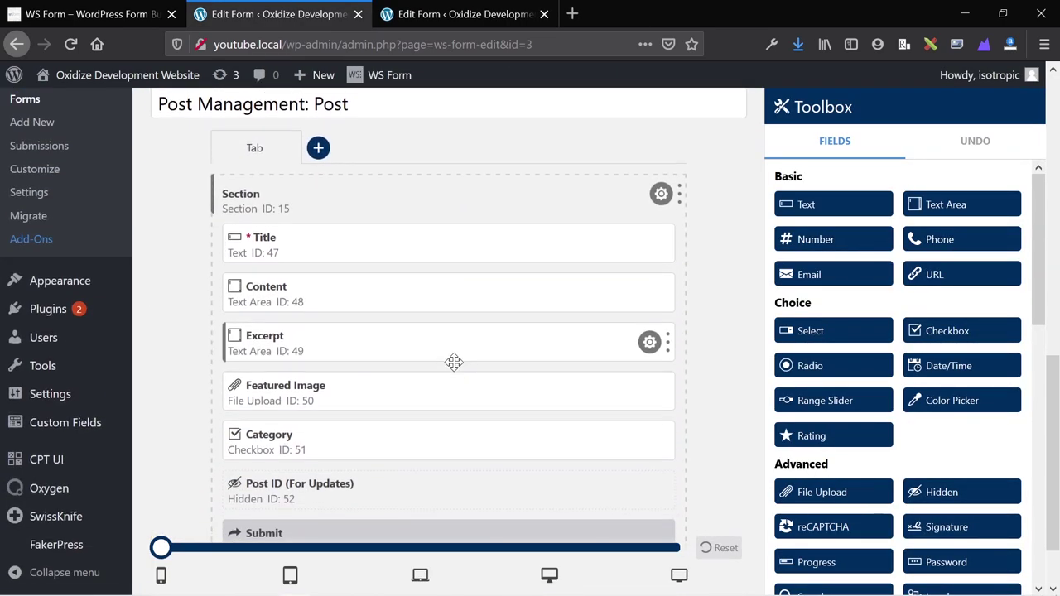
pyautogui.scroll(-1, 512, 327)
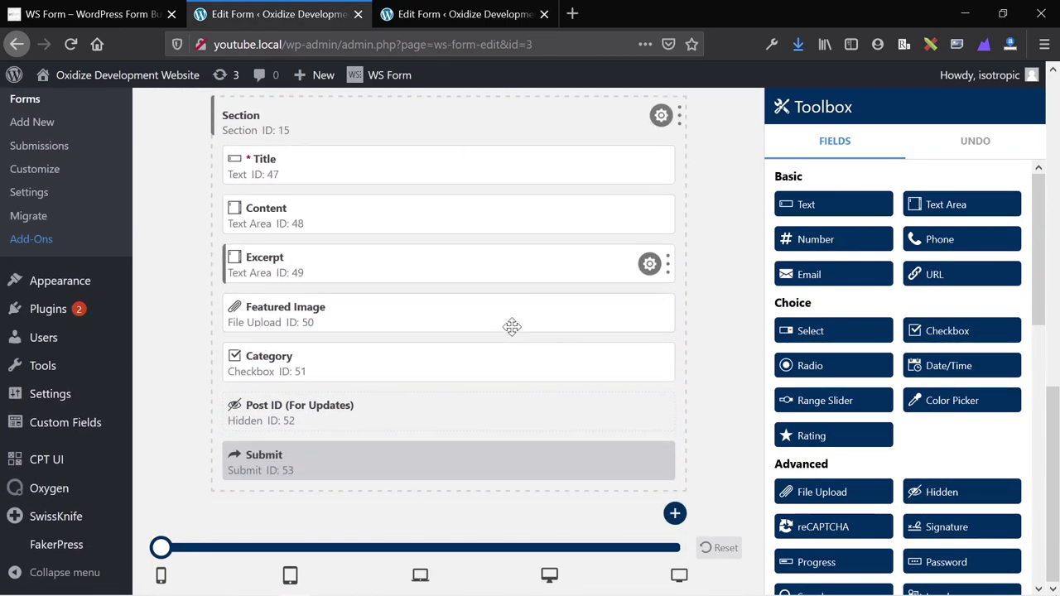
pyautogui.click(662, 361)
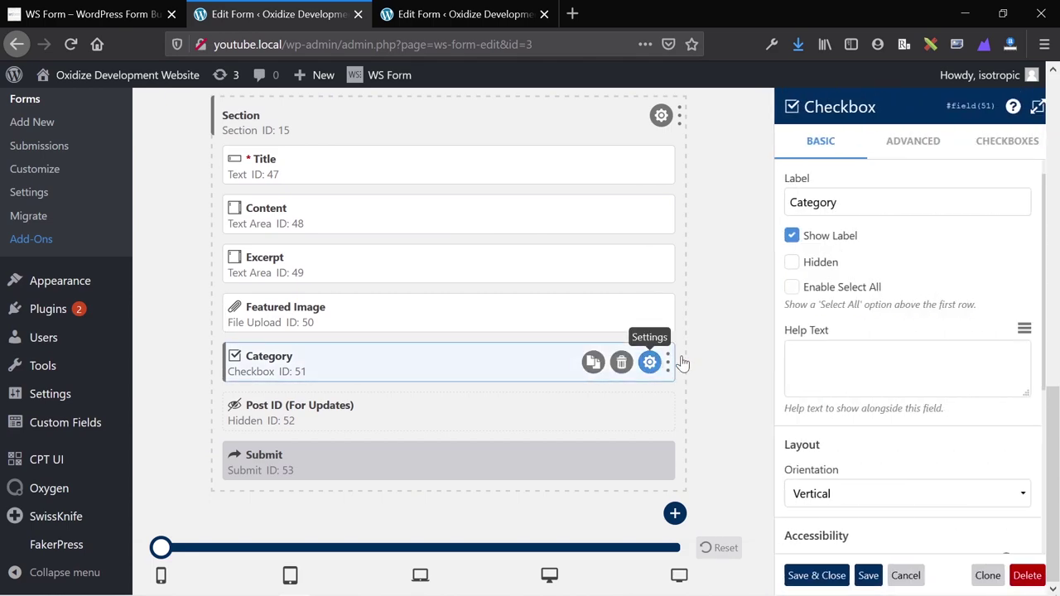
pyautogui.scroll(-4, 821, 334)
pyautogui.scroll(5, 821, 334)
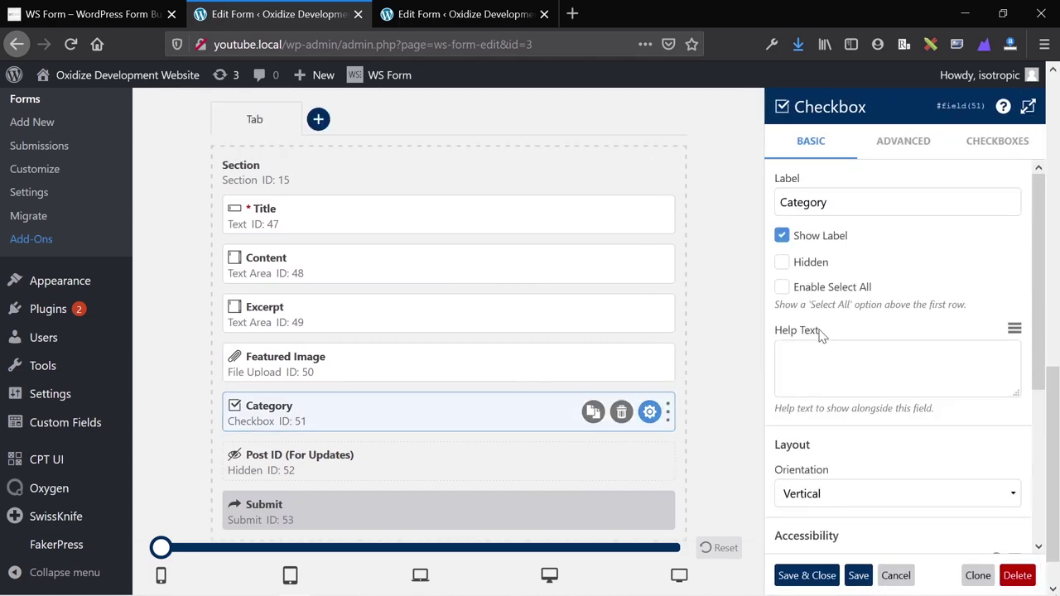
pyautogui.scroll(2, 821, 333)
pyautogui.click(915, 145)
pyautogui.click(992, 149)
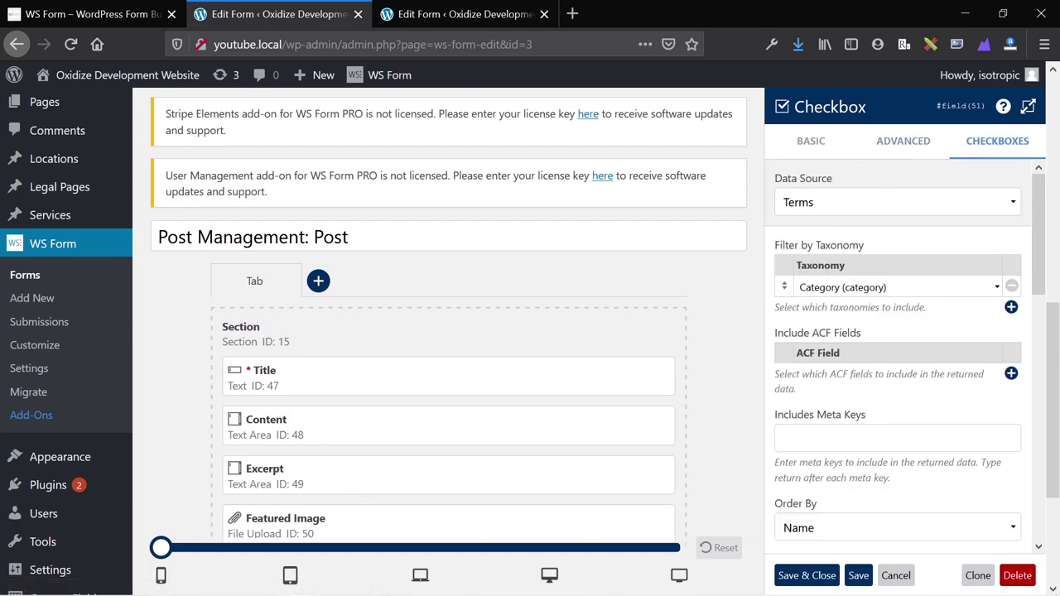
# - Examine the Category field's taxonomy filter choices and the other Terms data source options without changing them
pyautogui.scroll(-2, 515, 377)
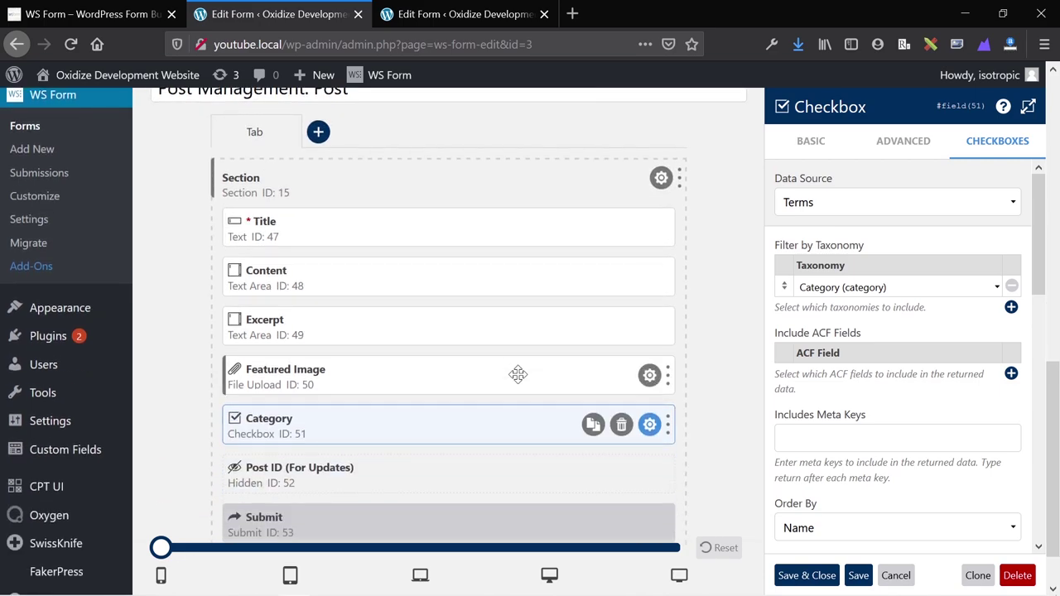
pyautogui.click(936, 286)
pyautogui.click(935, 287)
pyautogui.scroll(-8, 828, 285)
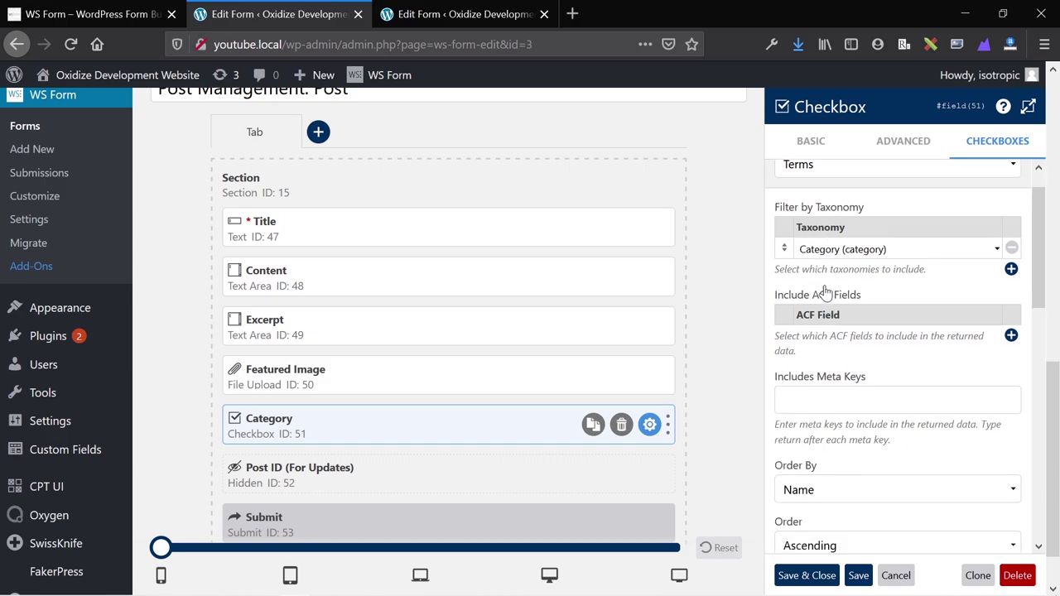
# - Close the Post Management: Post editor, bring up the Survey form's editor and review its question fields
pyautogui.hotkey('ctrl', 'w')
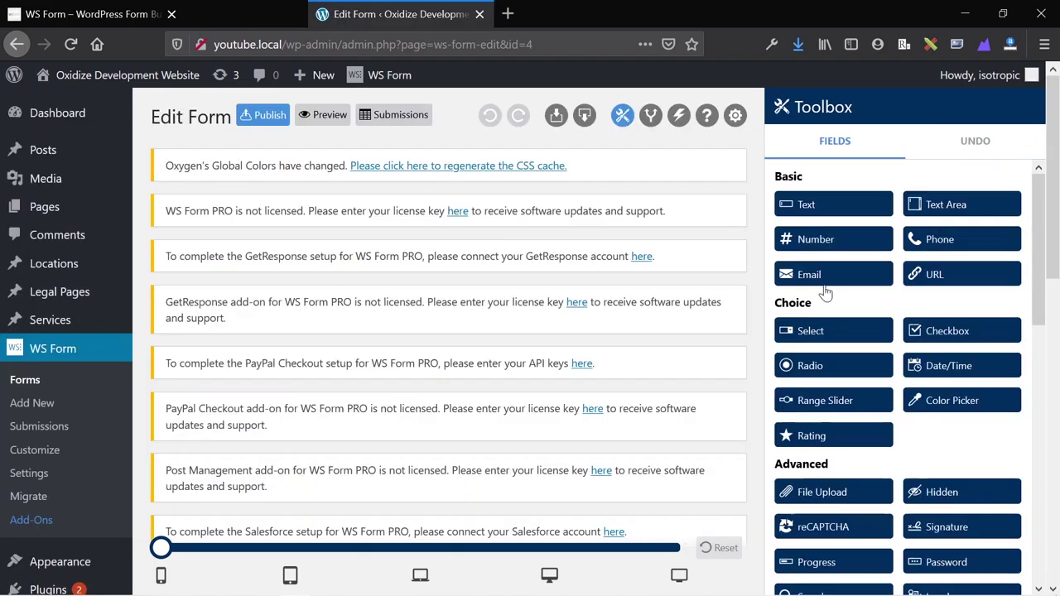
pyautogui.scroll(-10, 394, 241)
pyautogui.scroll(-3, 393, 241)
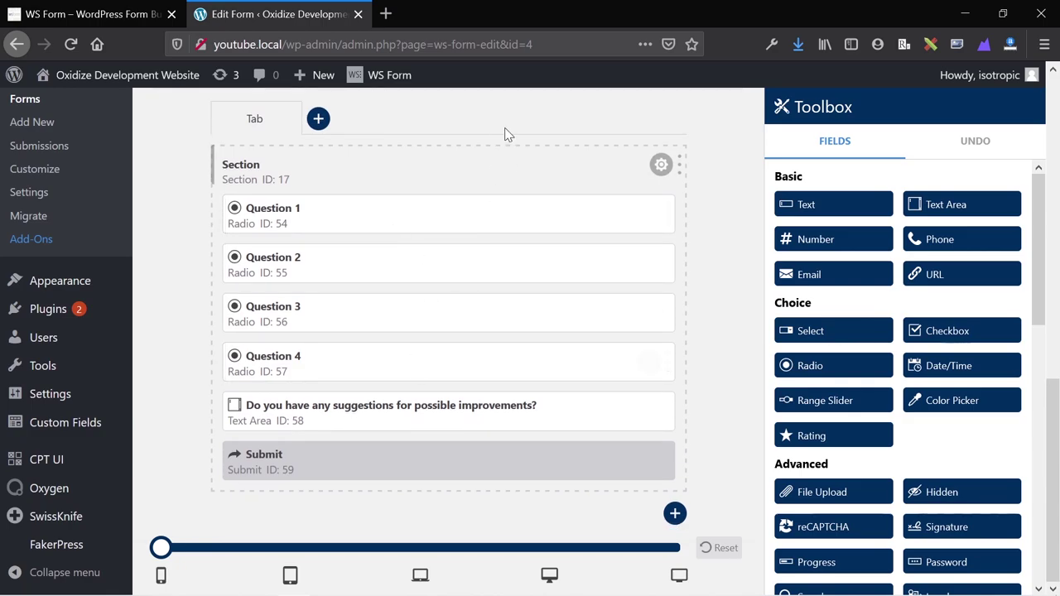
pyautogui.scroll(4, 508, 405)
pyautogui.scroll(-4, 521, 400)
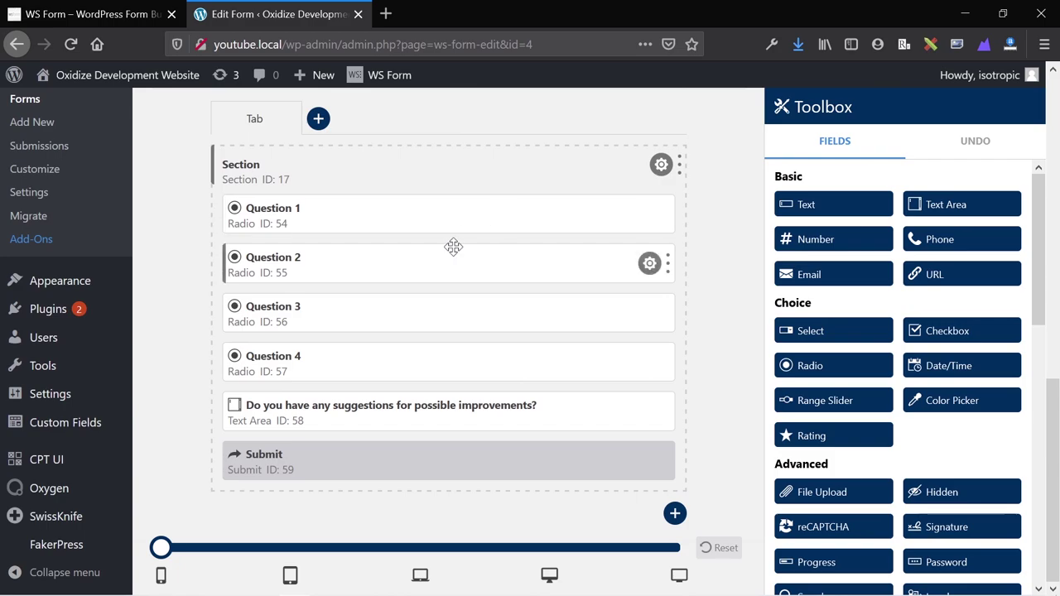
pyautogui.scroll(6, 483, 508)
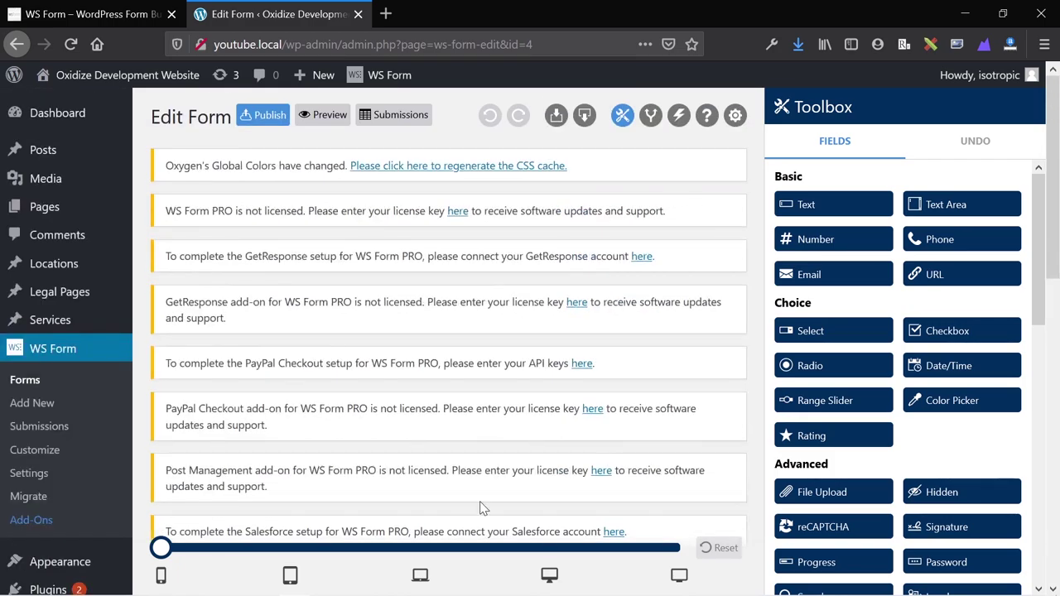
# - Open a preview of the Survey form and compare it with the form's editor
pyautogui.click(315, 116)
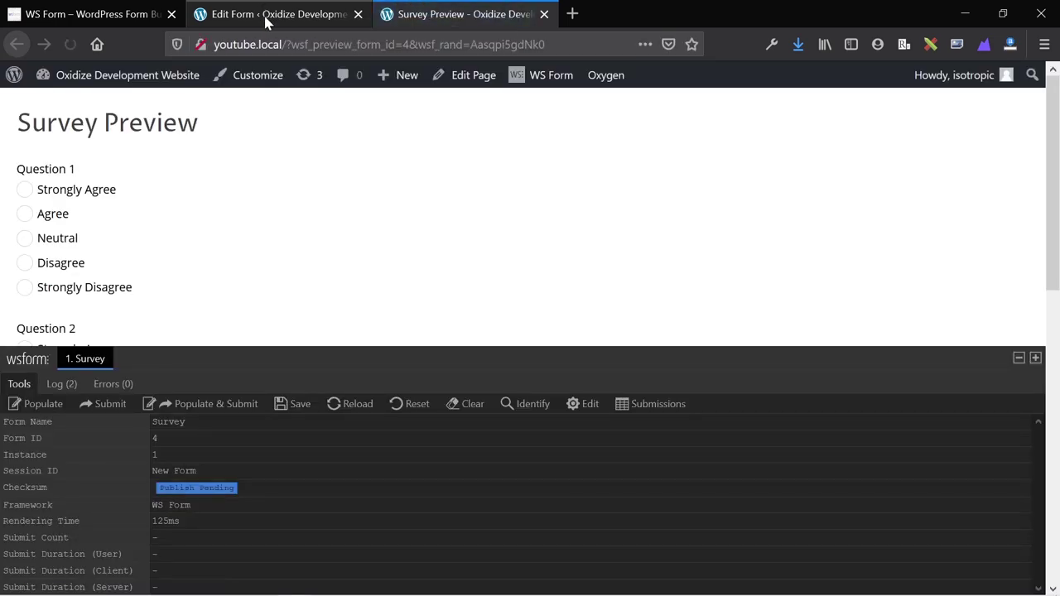
pyautogui.click(297, 10)
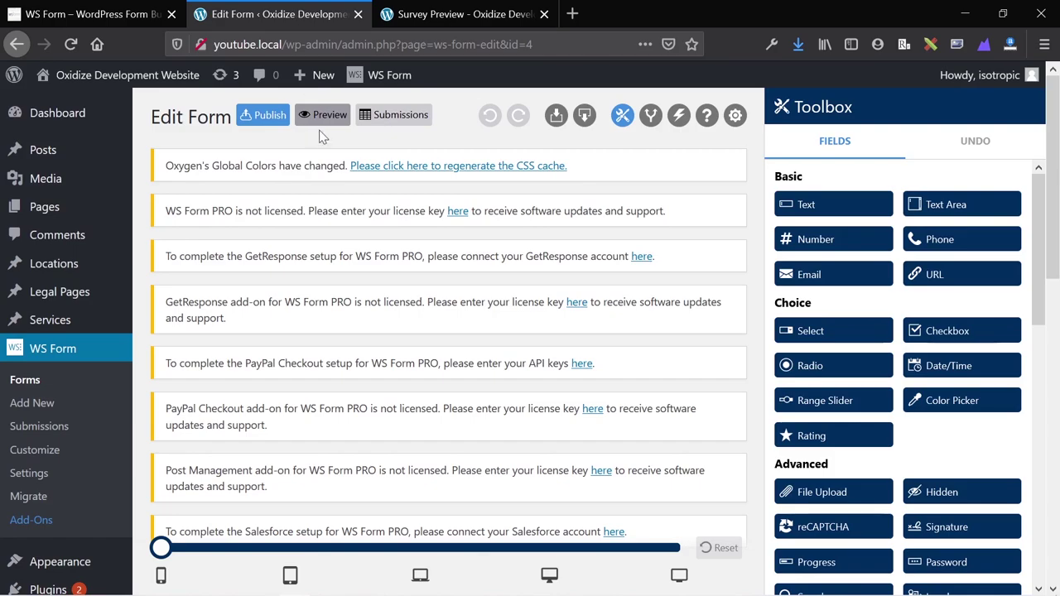
pyautogui.click(430, 9)
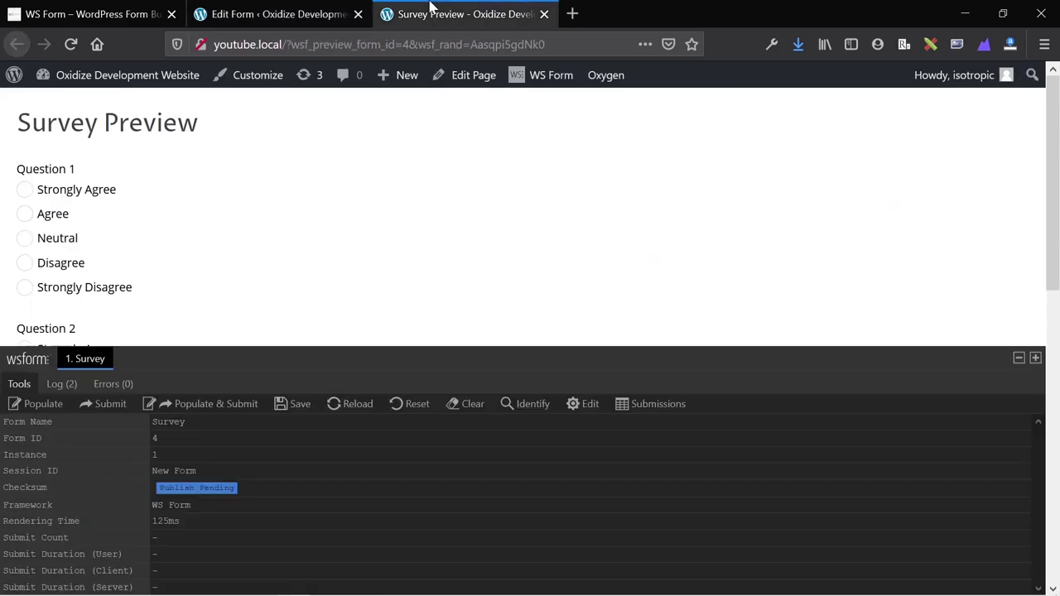
# - Narrow Question 1, Question 2 and Question 3 in the Survey layout to one third width each so they share one row
pyautogui.click(237, 13)
pyautogui.scroll(-10, 580, 373)
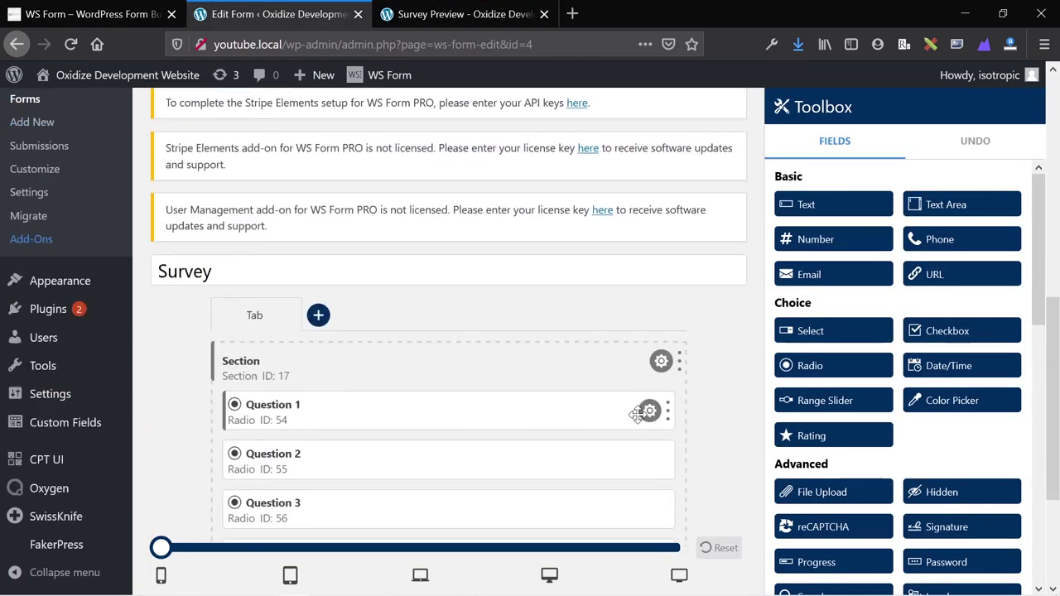
pyautogui.moveTo(666, 411); pyautogui.dragTo(364, 408)
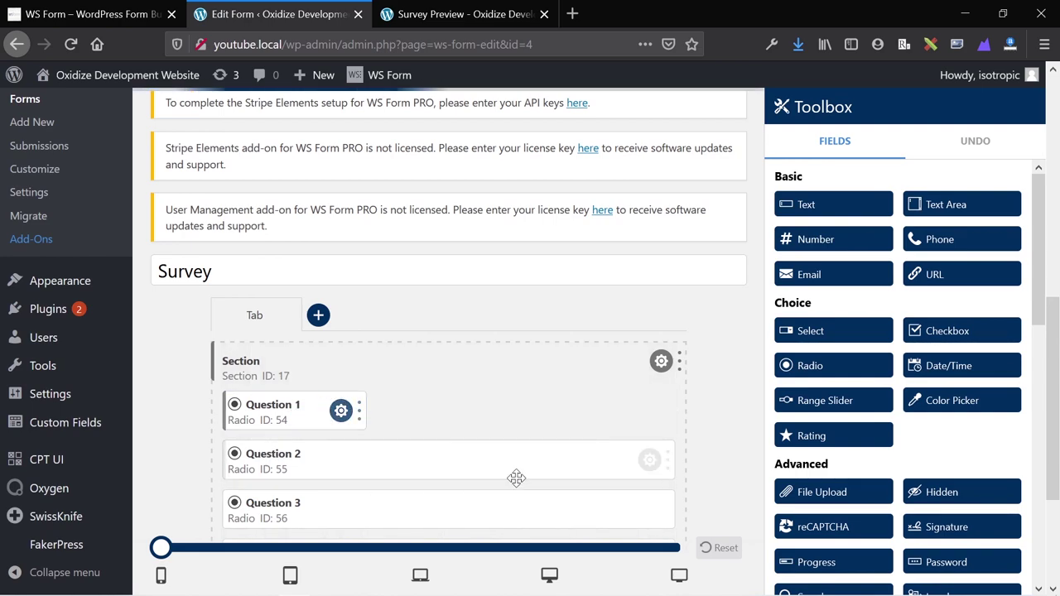
pyautogui.moveTo(670, 464); pyautogui.dragTo(354, 467)
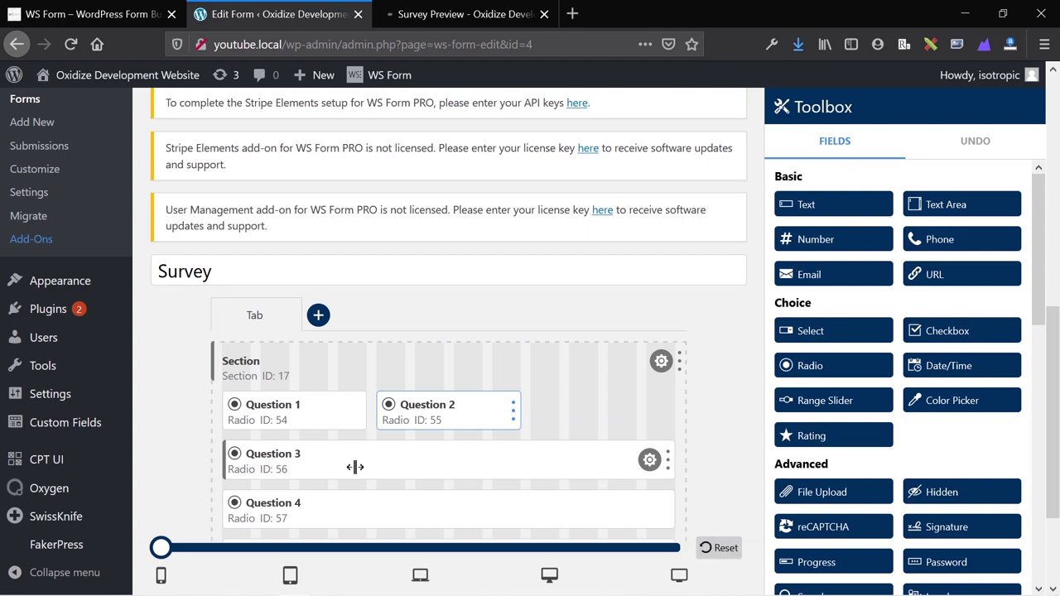
pyautogui.moveTo(670, 464); pyautogui.dragTo(360, 464)
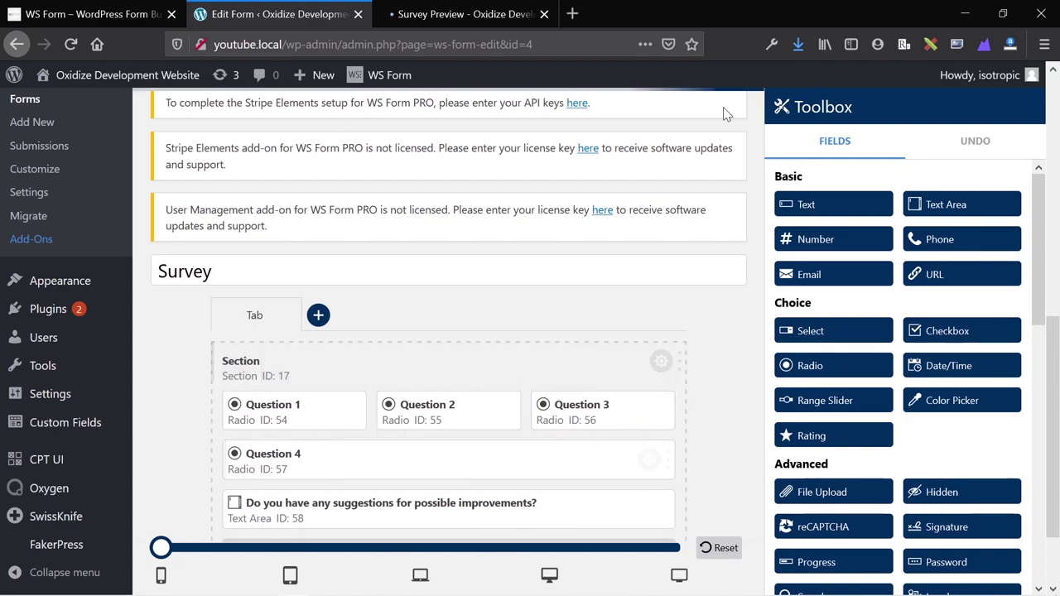
# - Check the three-column question layout in the Survey preview, close the preview and return to the form's layout in the editor
pyautogui.scroll(4, 447, 331)
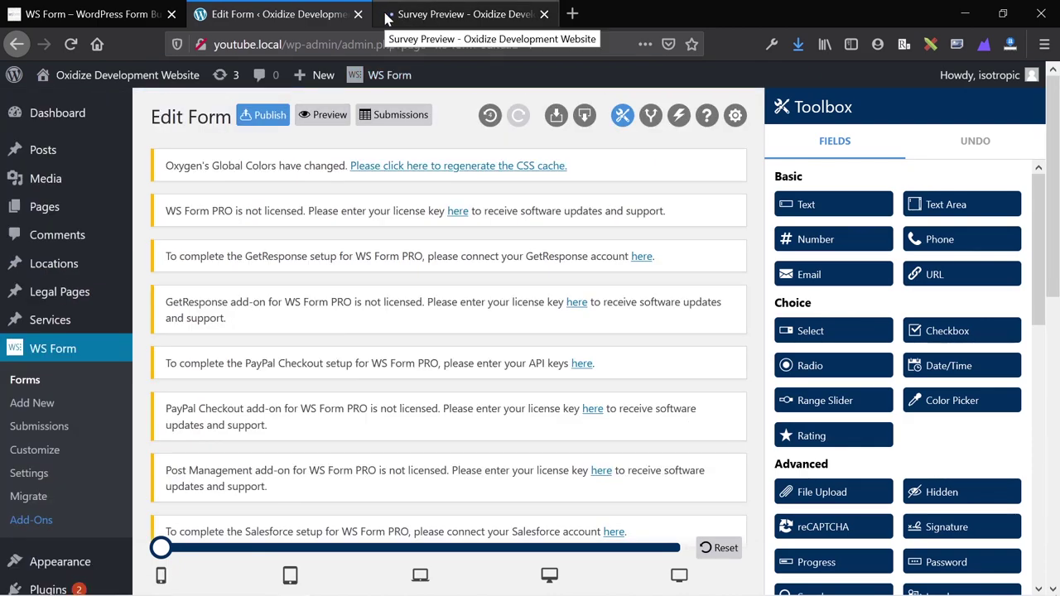
pyautogui.click(387, 17)
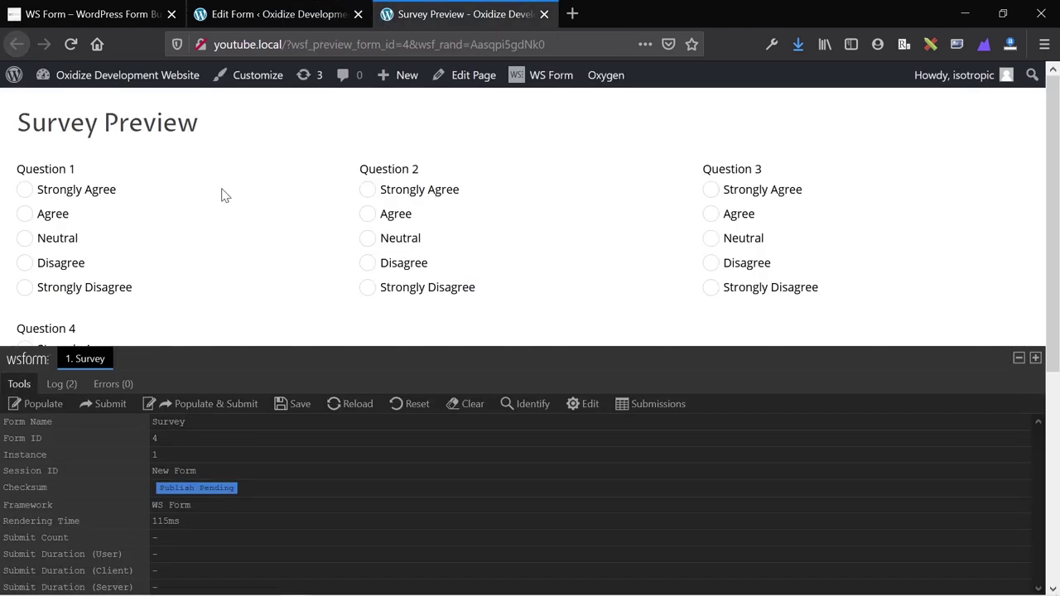
pyautogui.scroll(-1, 225, 196)
pyautogui.scroll(-8, 535, 166)
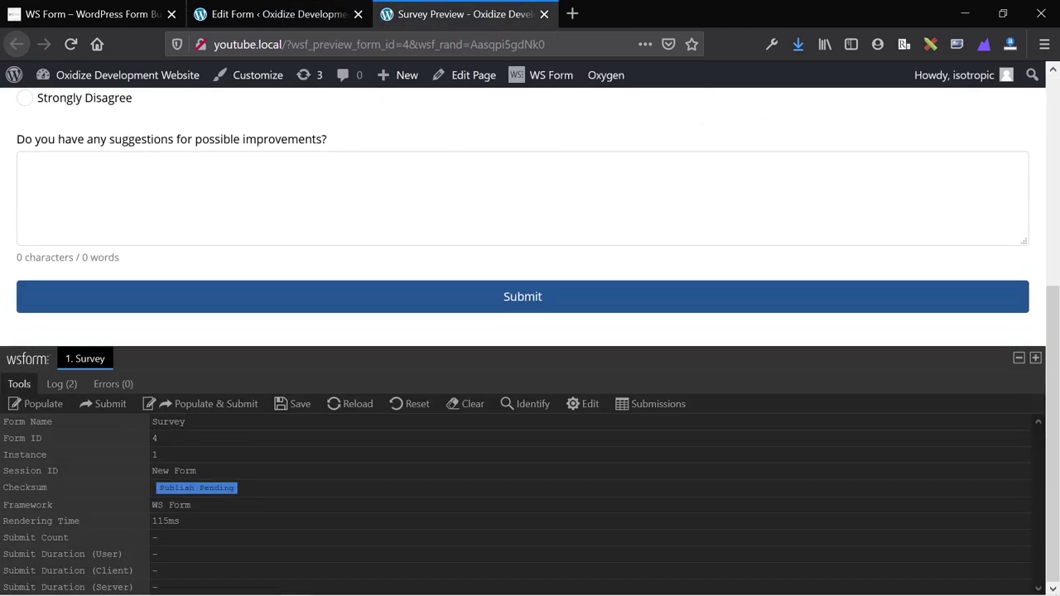
pyautogui.scroll(10, 534, 166)
pyautogui.hotkey('ctrl', 'w')
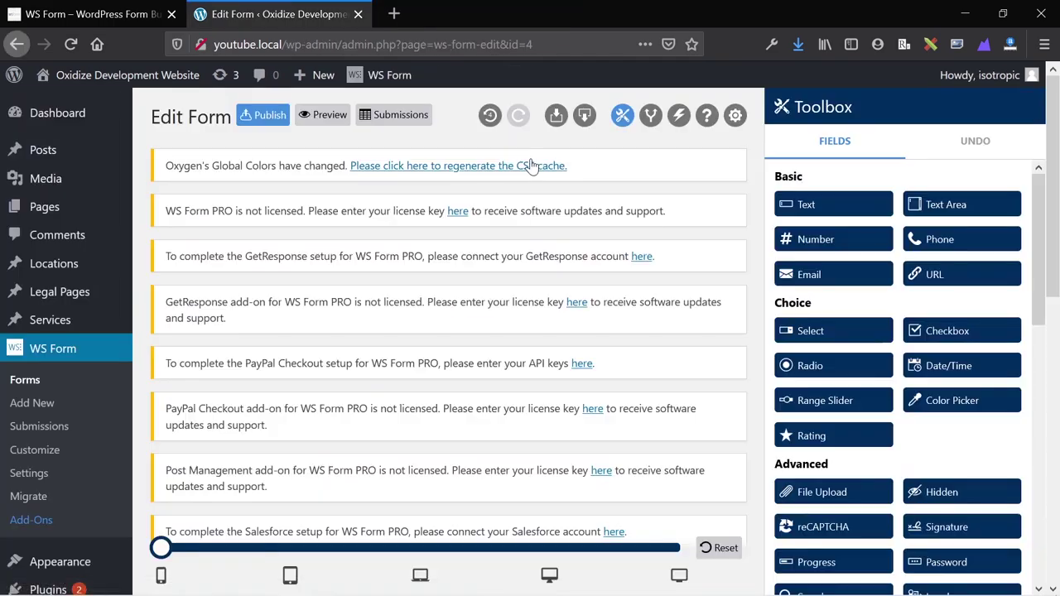
pyautogui.scroll(-8, 534, 166)
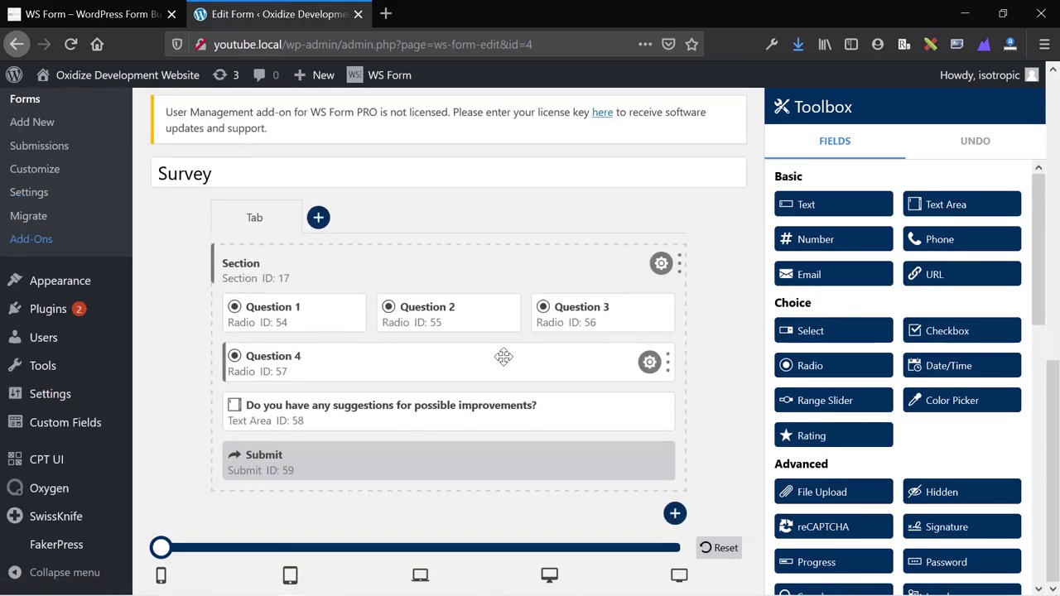
# - Bring up the Survey form's conditional logic and Question 4's radio settings, and return to the field toolbox
pyautogui.scroll(8, 721, 303)
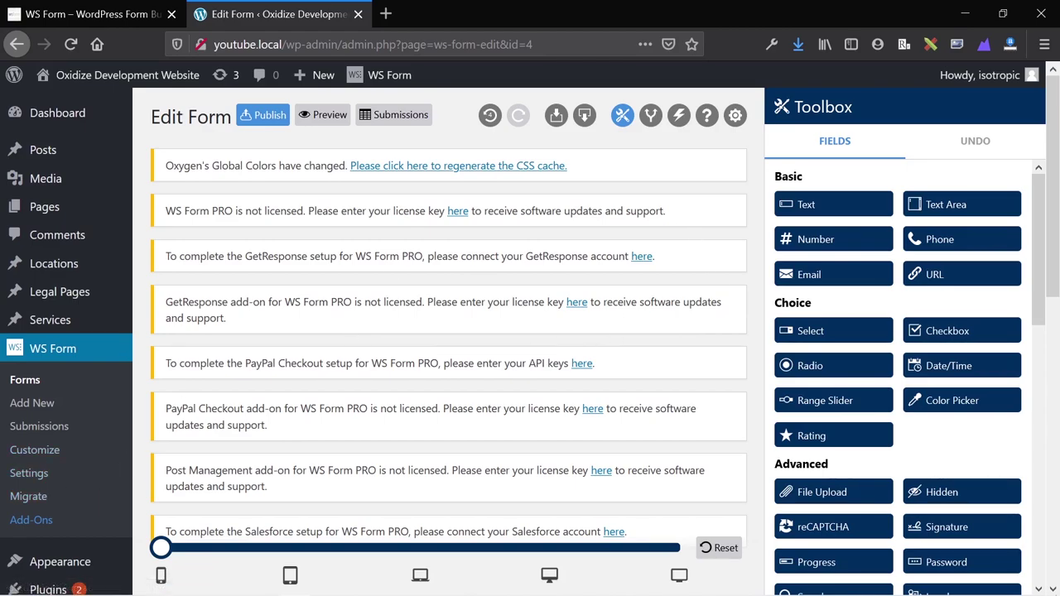
pyautogui.click(651, 118)
pyautogui.scroll(-10, 580, 258)
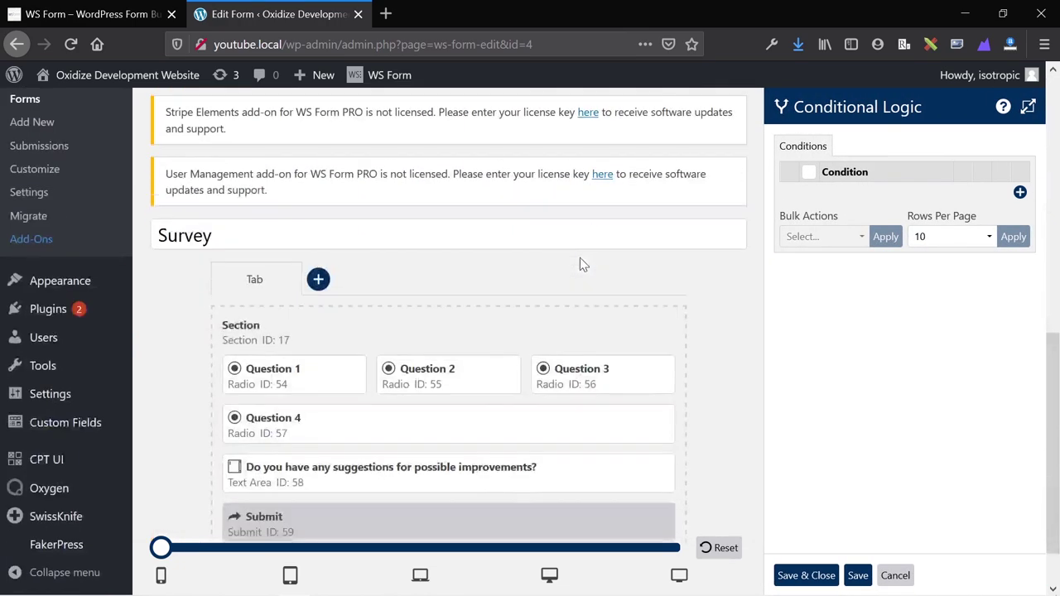
pyautogui.scroll(-1, 580, 258)
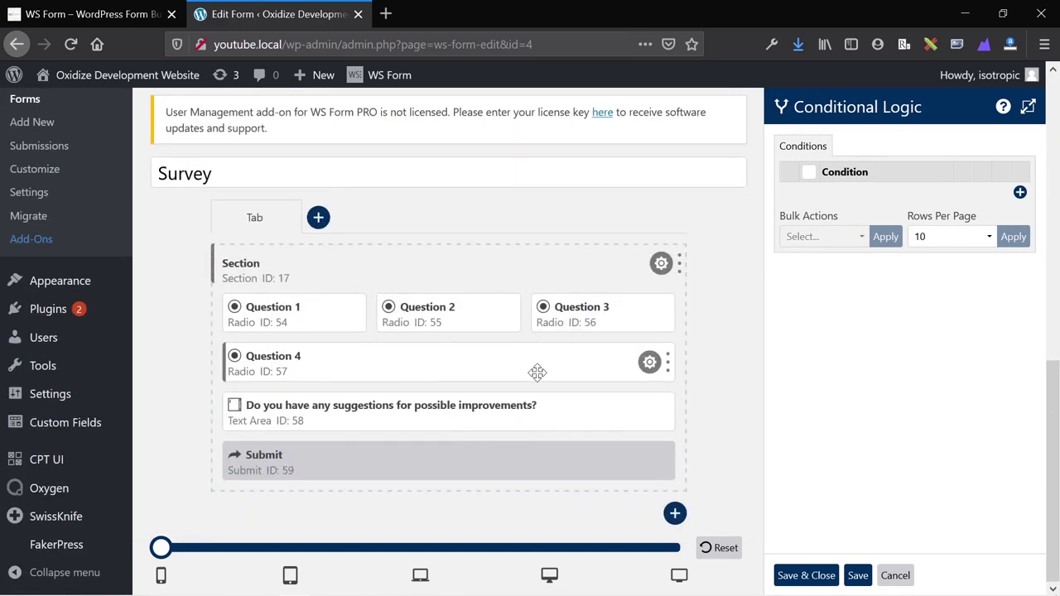
pyautogui.click(650, 362)
pyautogui.scroll(10, 653, 173)
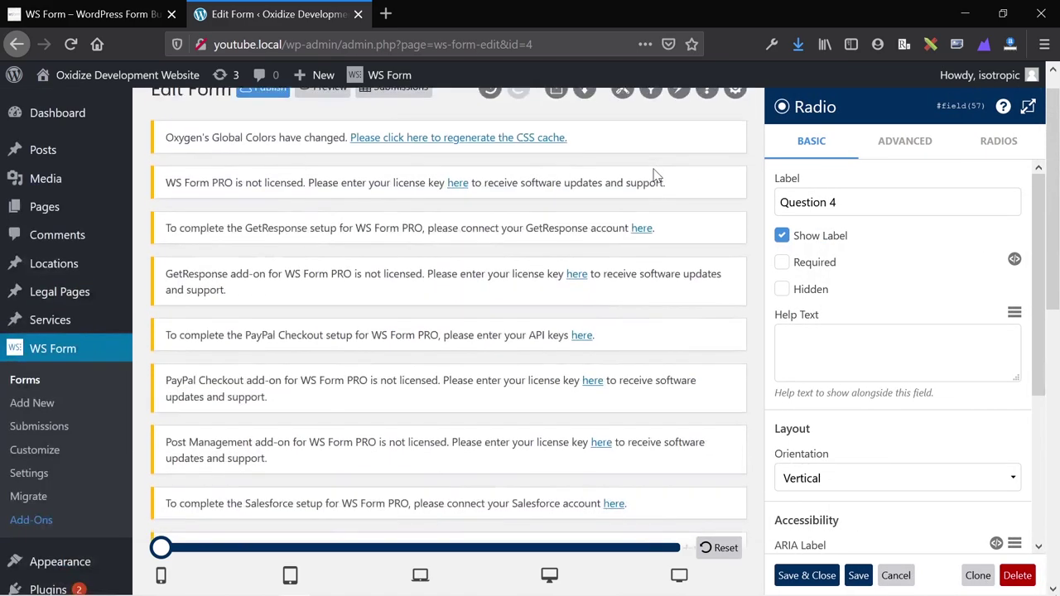
pyautogui.click(622, 116)
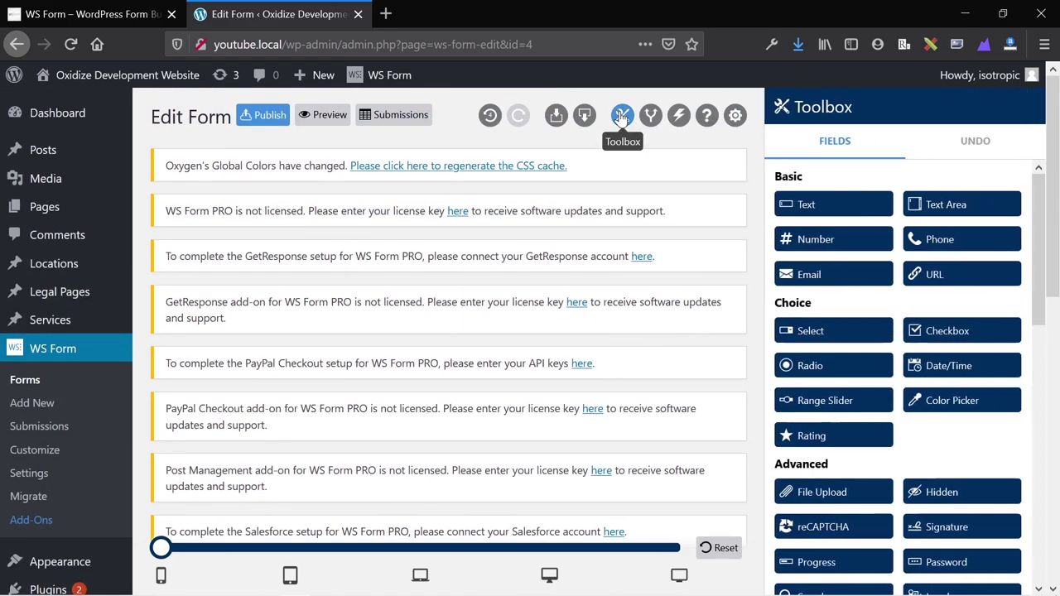
# - Add a new condition to the Survey form's conditional logic, using Question 4 as its IF field
pyautogui.click(650, 114)
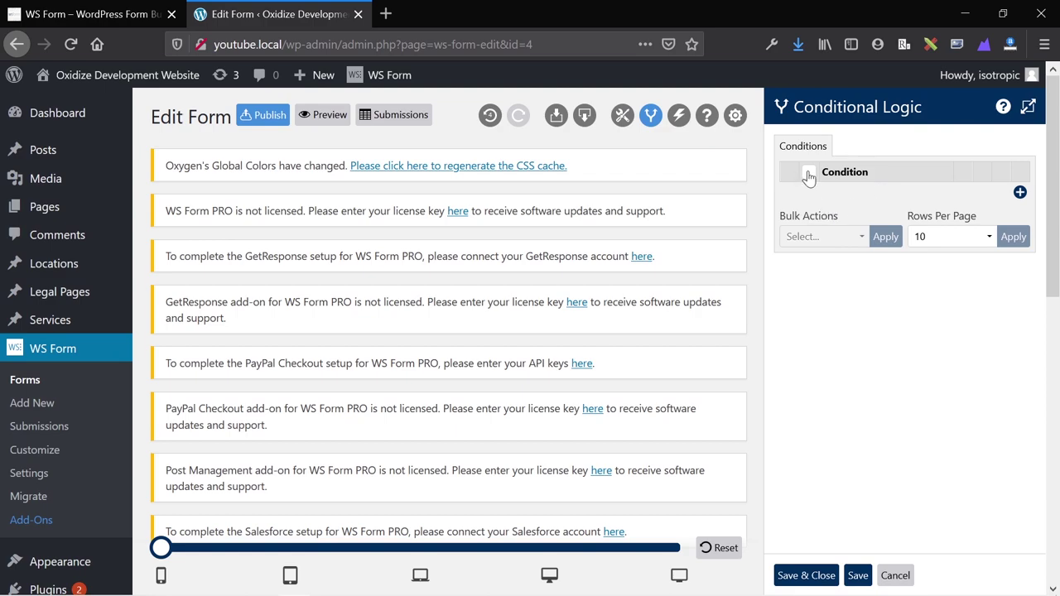
pyautogui.click(1020, 192)
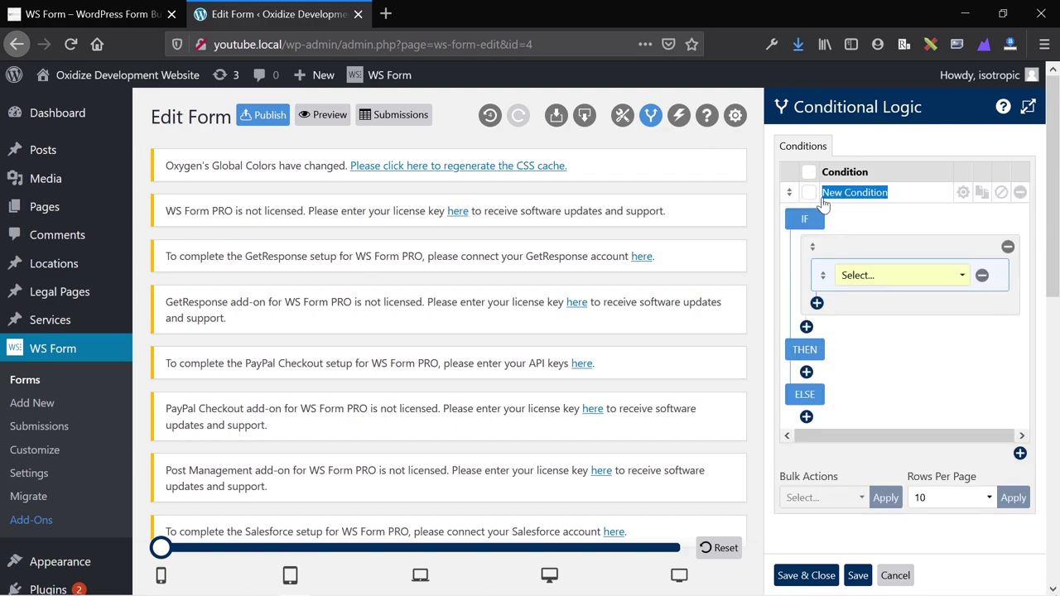
pyautogui.click(897, 276)
pyautogui.press('Down')
pyautogui.press('Down')
pyautogui.press('Down')
pyautogui.press('Down')
pyautogui.press('Down')
pyautogui.press('Down')
pyautogui.press('Return')
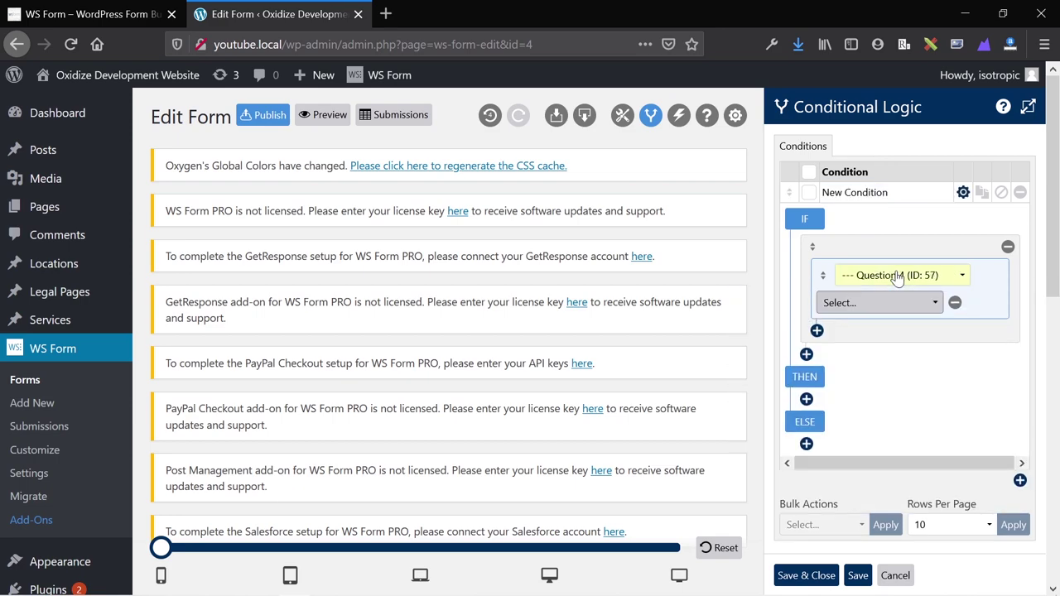
# - Look through the value, validation and event criteria available for Question 4 in the IF condition
pyautogui.click(891, 301)
pyautogui.press('Down')
pyautogui.press('Down')
pyautogui.press('Down')
pyautogui.press('Down')
pyautogui.press('Down')
pyautogui.press('Down')
pyautogui.press('Down')
pyautogui.press('Down')
pyautogui.press('Down')
pyautogui.press('Down')
pyautogui.press('Down')
pyautogui.press('Down')
pyautogui.press('Down')
pyautogui.press('Down')
pyautogui.press('Down')
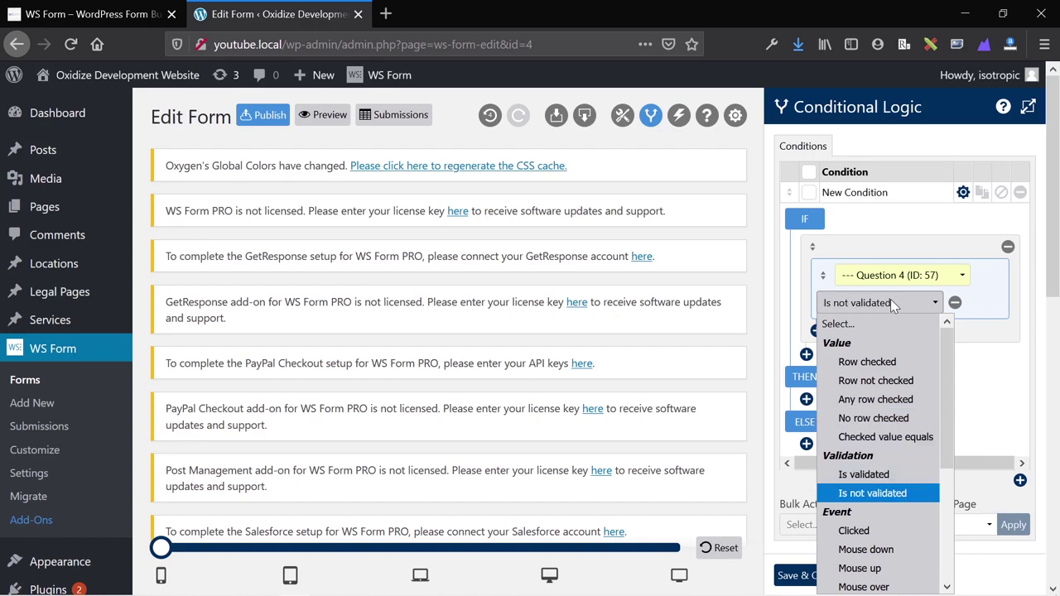
pyautogui.press('Up')
pyautogui.press('Up')
pyautogui.press('Up')
pyautogui.press('Up')
pyautogui.press('Up')
pyautogui.press('Up')
pyautogui.press('Up')
pyautogui.press('Up')
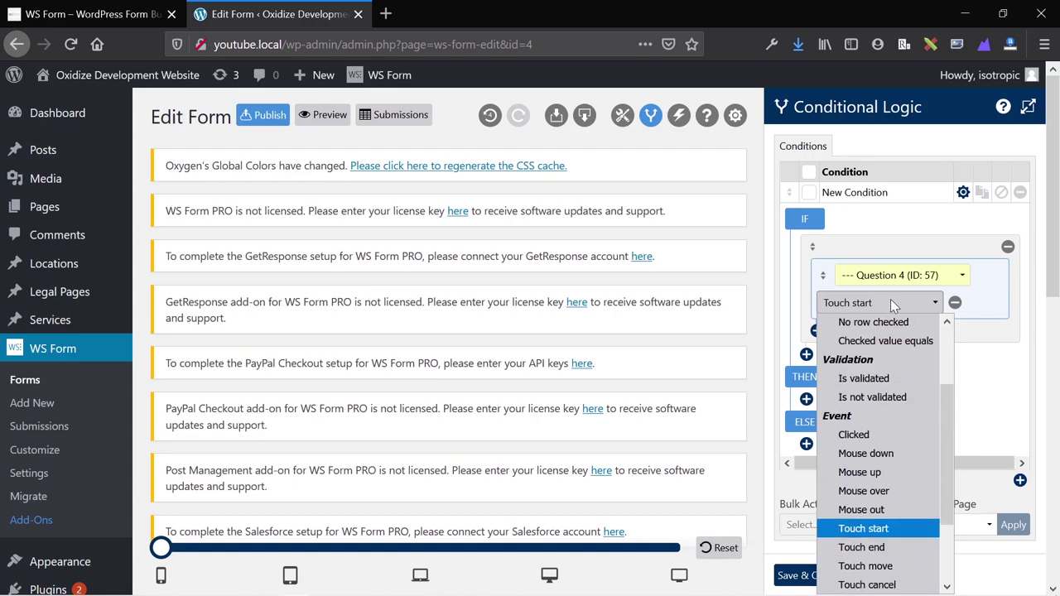
pyautogui.press('Down')
pyautogui.press('Down')
pyautogui.press('Down')
pyautogui.press('Down')
pyautogui.press('Down')
pyautogui.press('Down')
pyautogui.press('Down')
pyautogui.press('Down')
pyautogui.press('Down')
pyautogui.press('Down')
pyautogui.press('Down')
pyautogui.press('Down')
pyautogui.press('Down')
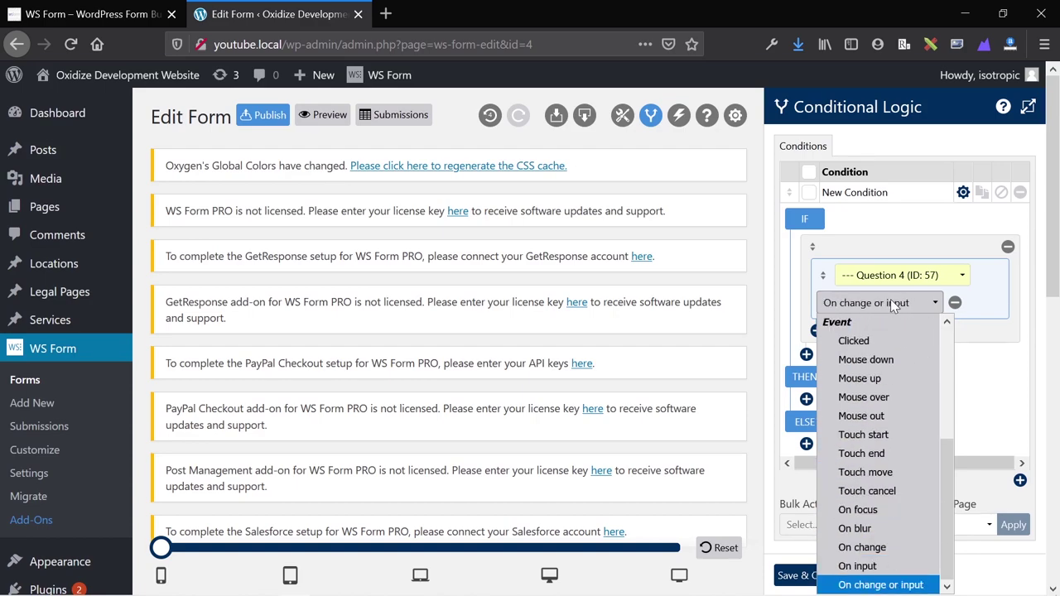
pyautogui.press('Up')
pyautogui.press('Up')
pyautogui.press('Up')
pyautogui.press('Up')
pyautogui.press('Up')
pyautogui.press('Up')
pyautogui.press('Up')
pyautogui.press('Up')
pyautogui.press('Up')
pyautogui.press('Up')
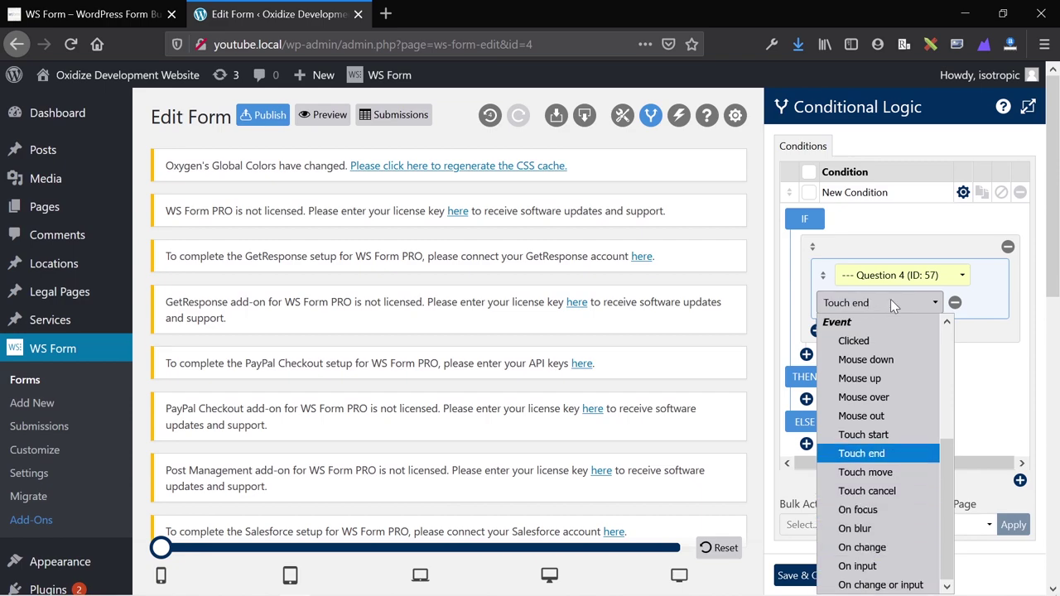
pyautogui.press('Up')
pyautogui.press('Up')
pyautogui.press('Up')
pyautogui.press('Up')
pyautogui.press('Up')
pyautogui.press('Up')
pyautogui.press('Up')
pyautogui.press('Up')
pyautogui.press('Up')
pyautogui.press('Up')
pyautogui.press('Up')
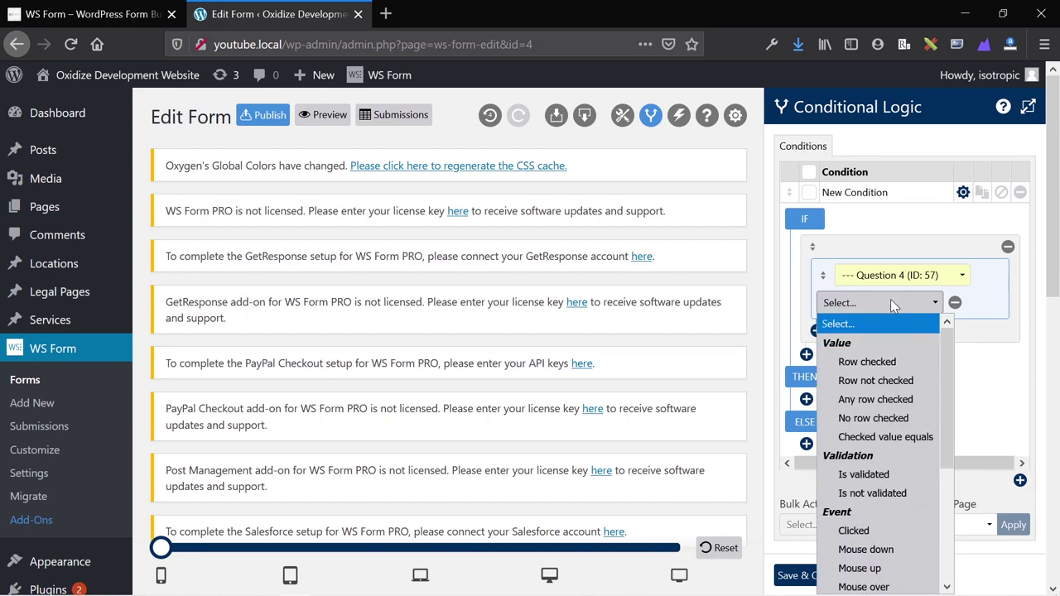
# - Set the IF condition for Question 4 to Row checked with the row Agree
pyautogui.press('Down')
pyautogui.press('Down')
pyautogui.press('Down')
pyautogui.press('Down')
pyautogui.press('Down')
pyautogui.press('Down')
pyautogui.press('Down')
pyautogui.press('Up')
pyautogui.press('Up')
pyautogui.press('Up')
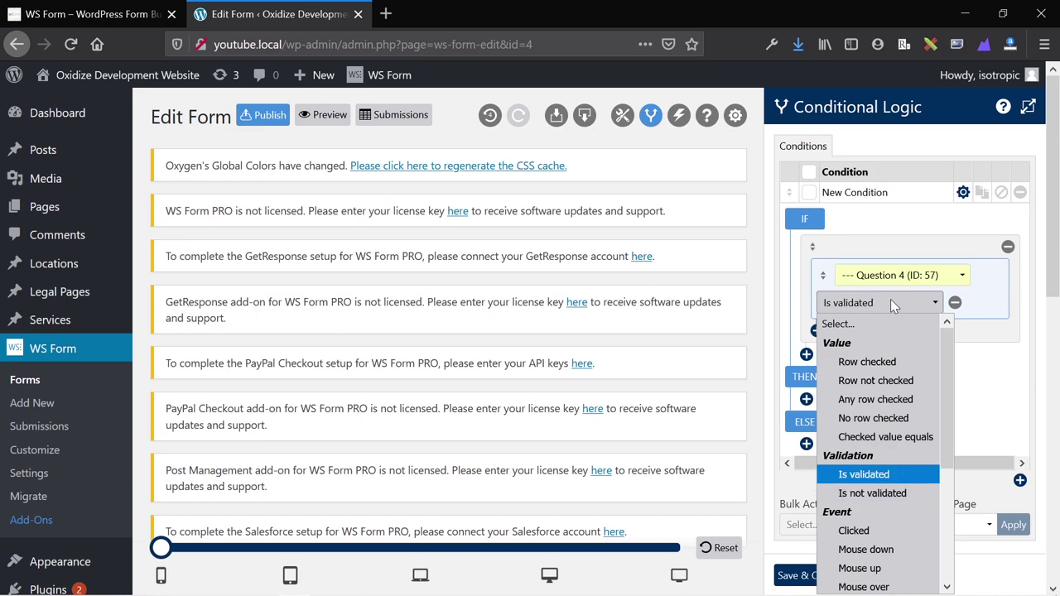
pyautogui.press('Up')
pyautogui.press('Up')
pyautogui.press('Up')
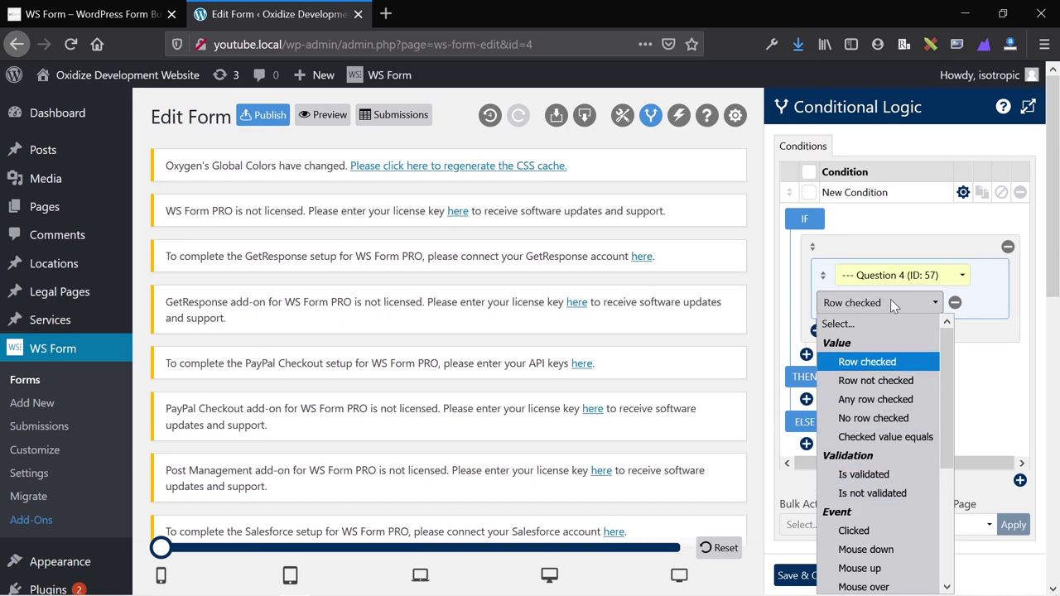
pyautogui.press('Return')
pyautogui.click(877, 331)
pyautogui.press('Down')
pyautogui.press('Down')
pyautogui.press('Return')
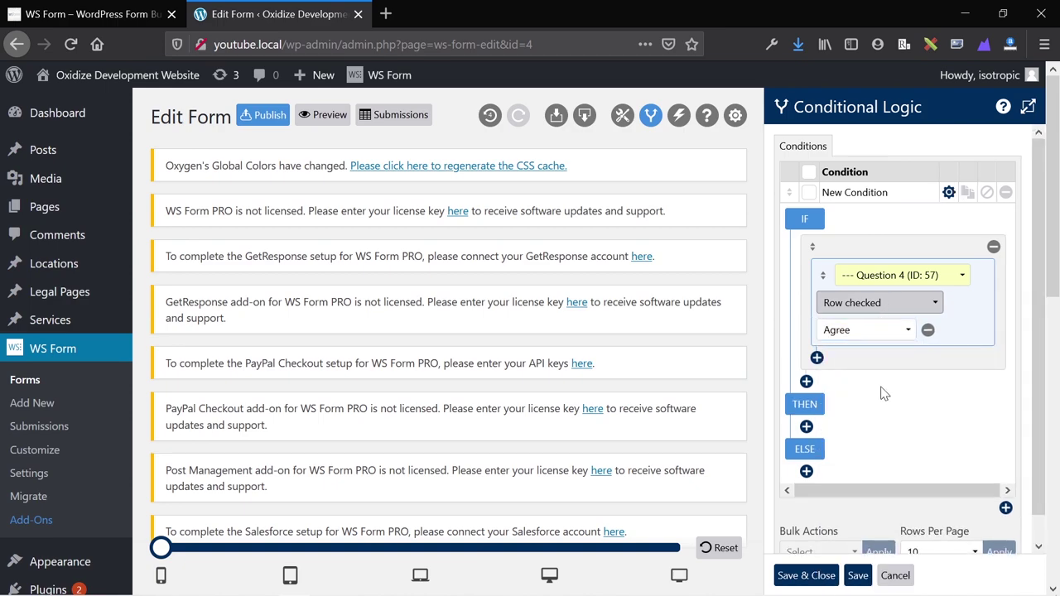
# - Add a THEN action targeting the "Do you have any suggestions for possible improvements?" field and save the conditional logic
pyautogui.click(806, 426)
pyautogui.click(890, 436)
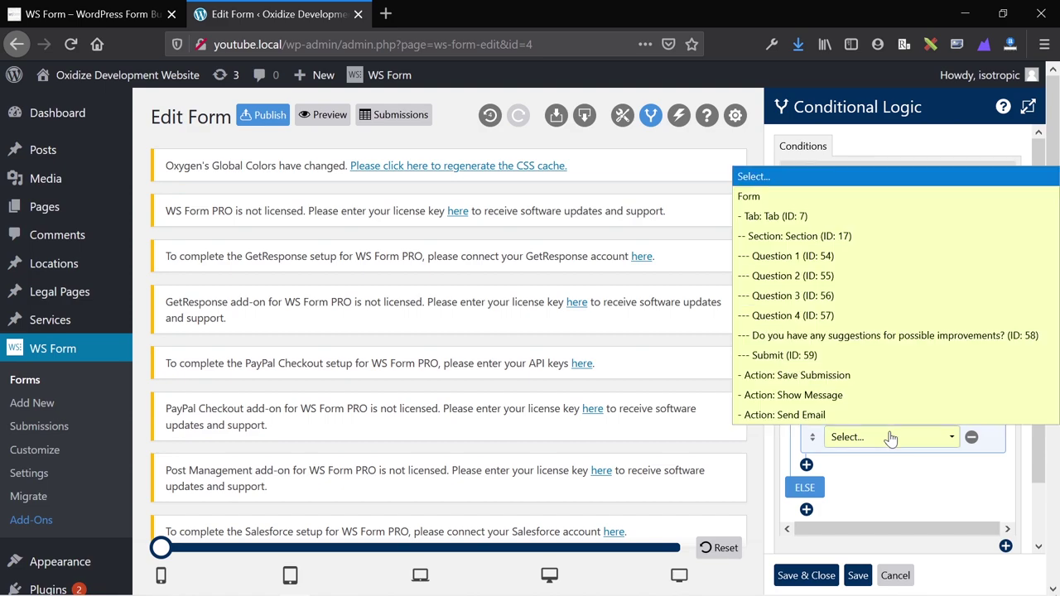
pyautogui.click(837, 344)
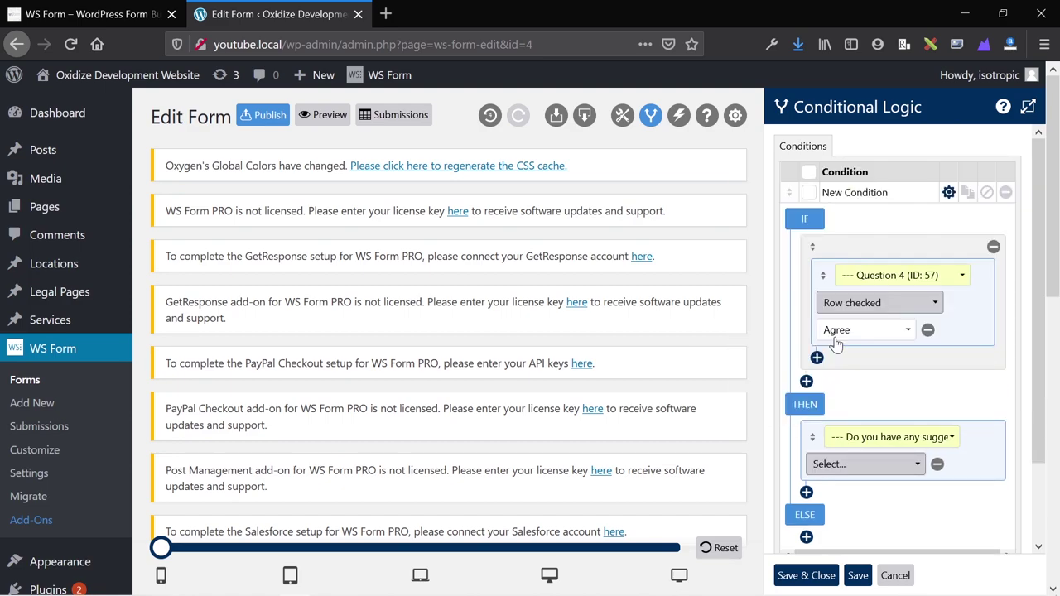
pyautogui.scroll(-2, 876, 485)
pyautogui.scroll(1, 870, 477)
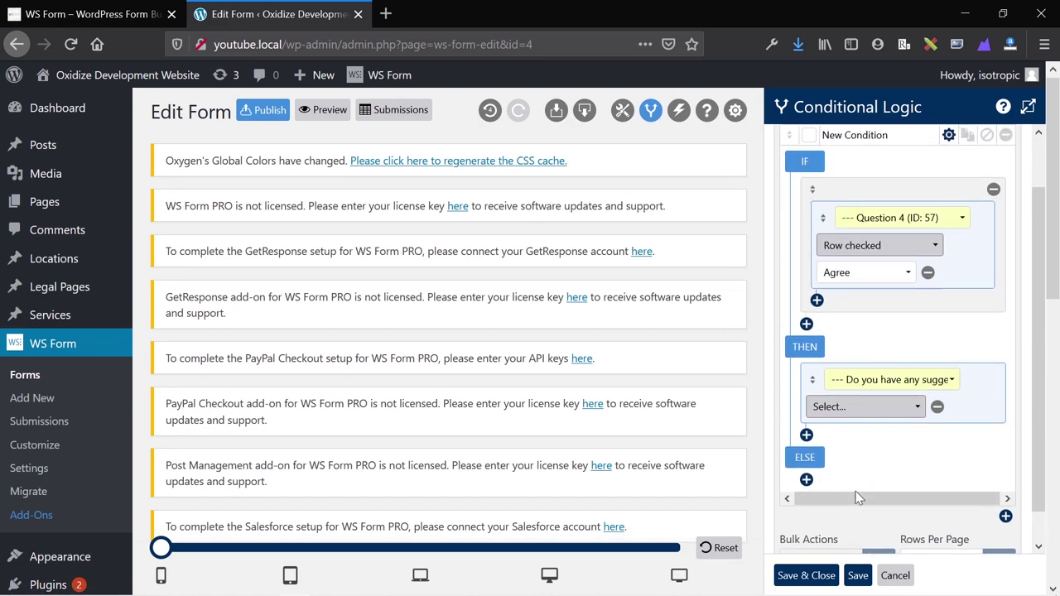
pyautogui.click(858, 576)
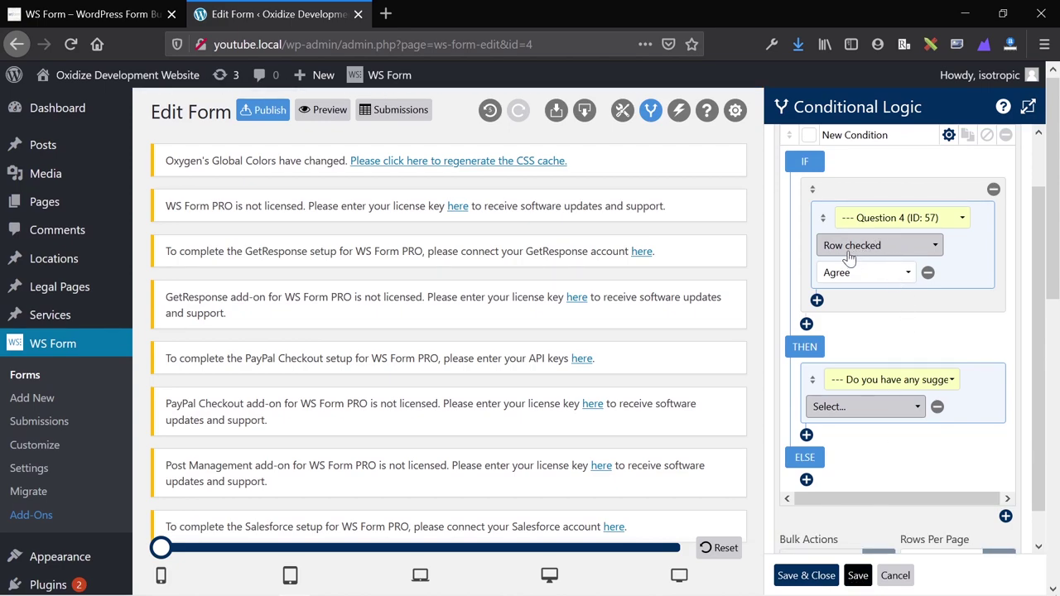
# - Open a preview of the Survey form and examine Question 4 and the suggestions text area below it
pyautogui.click(323, 111)
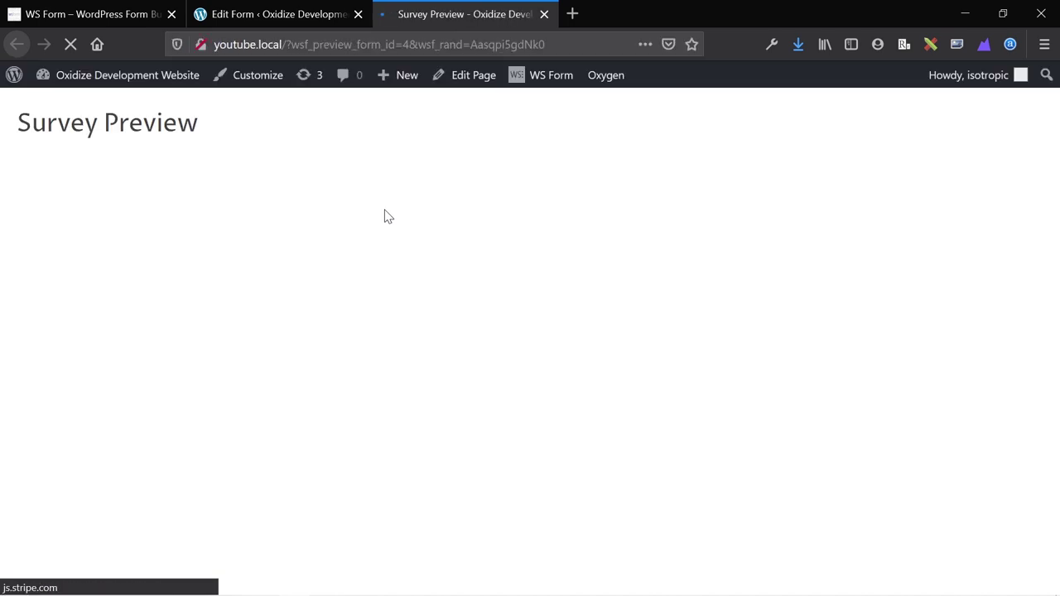
pyautogui.scroll(-3, 388, 217)
pyautogui.scroll(2, 387, 216)
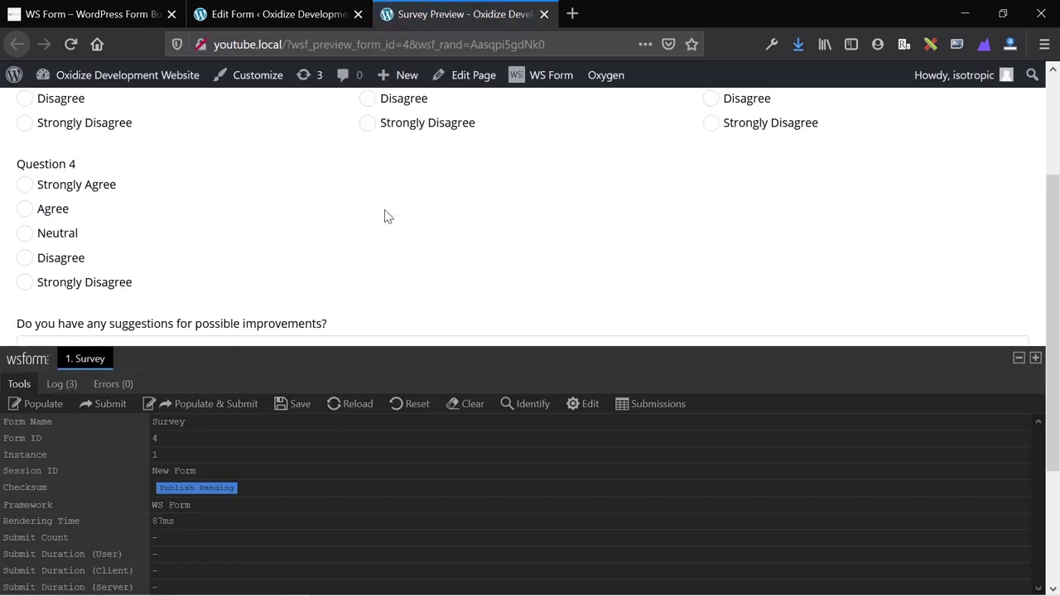
pyautogui.scroll(-3, 130, 213)
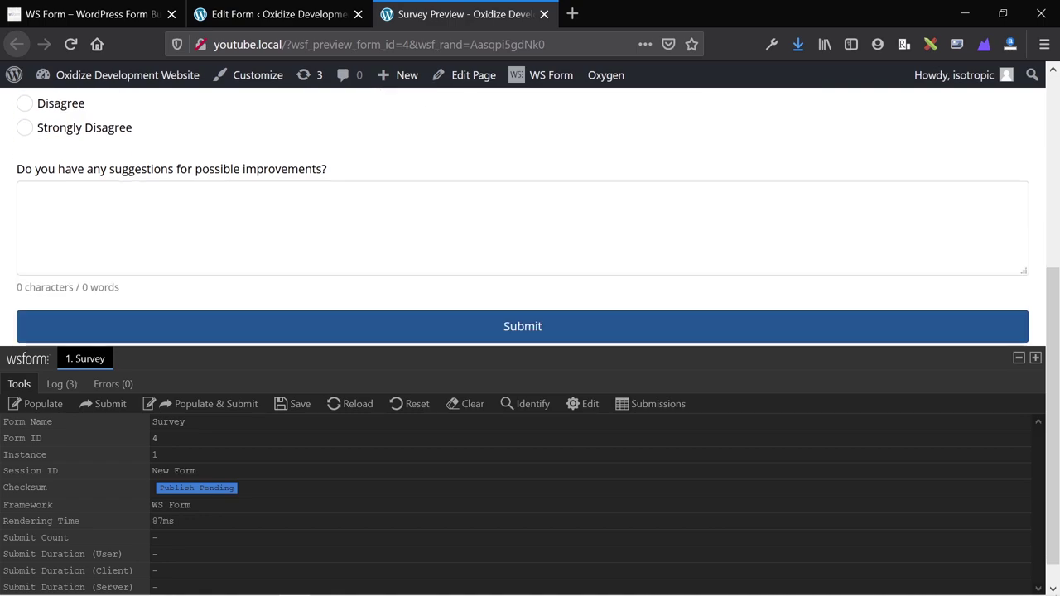
# - Set the suggestions field's visibility to Visible under THEN and Hidden under ELSE, and save the condition
pyautogui.hotkey('ctrl', 'shift', 'Tab')
pyautogui.click(867, 407)
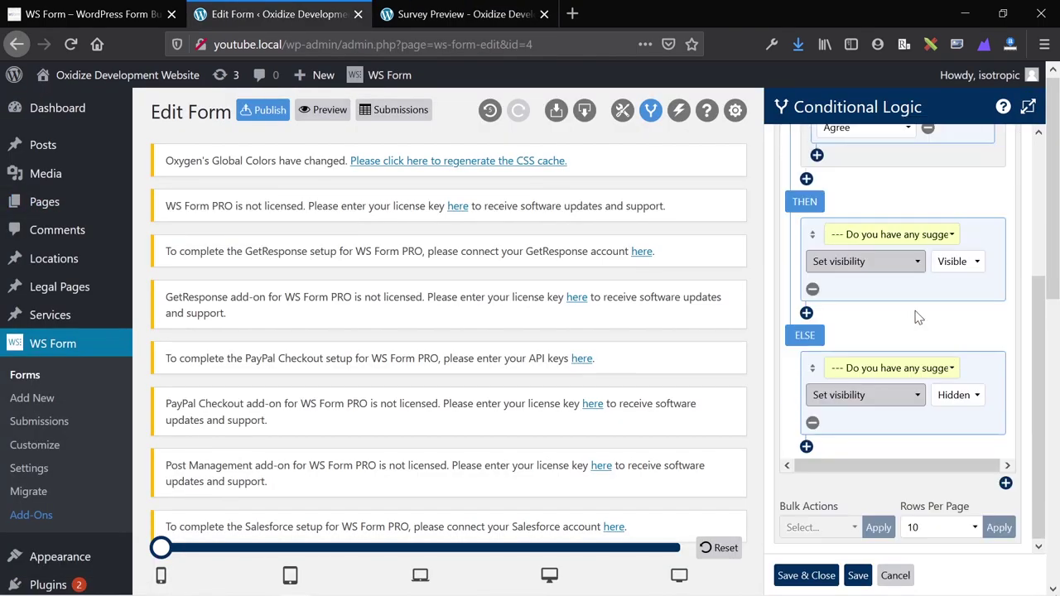
pyautogui.click(859, 579)
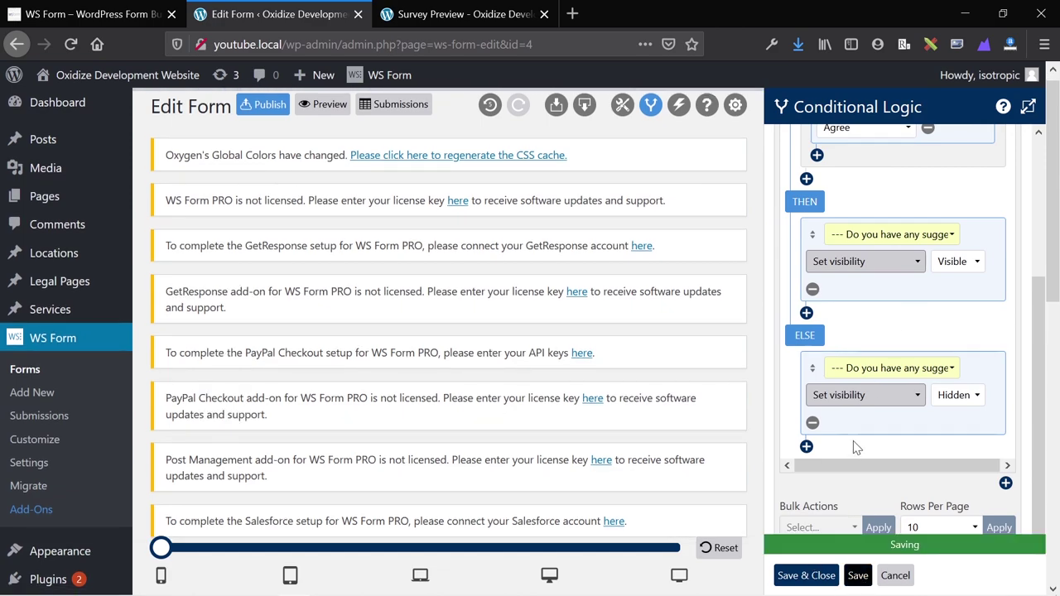
# - Test the condition in the refreshed Survey preview by minimizing the debug console and answering Question 4 with Strongly Agree, followed by Agree
pyautogui.hotkey('ctrl', 'Tab')
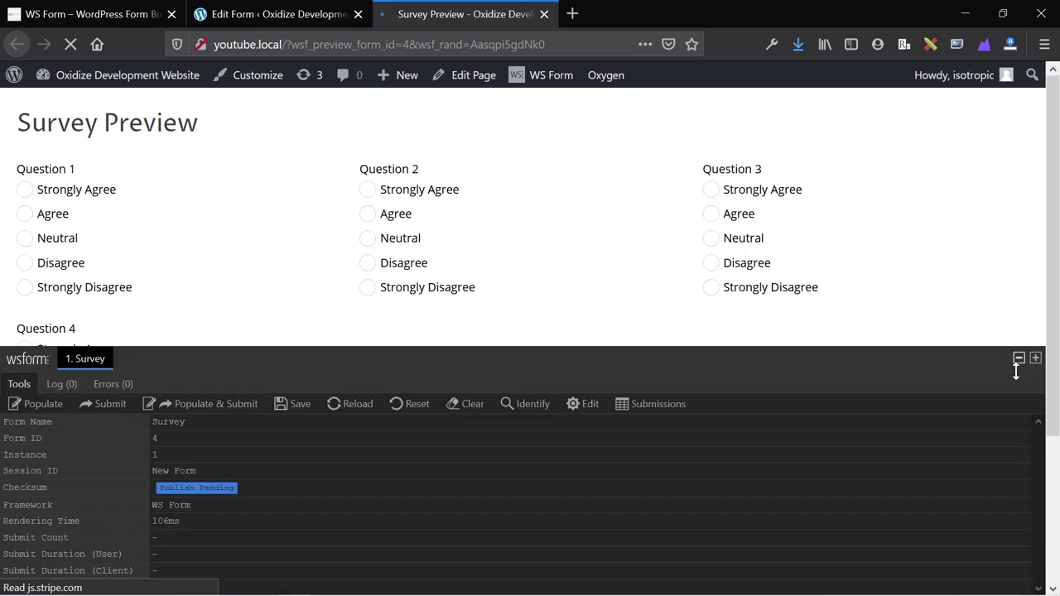
pyautogui.click(1018, 359)
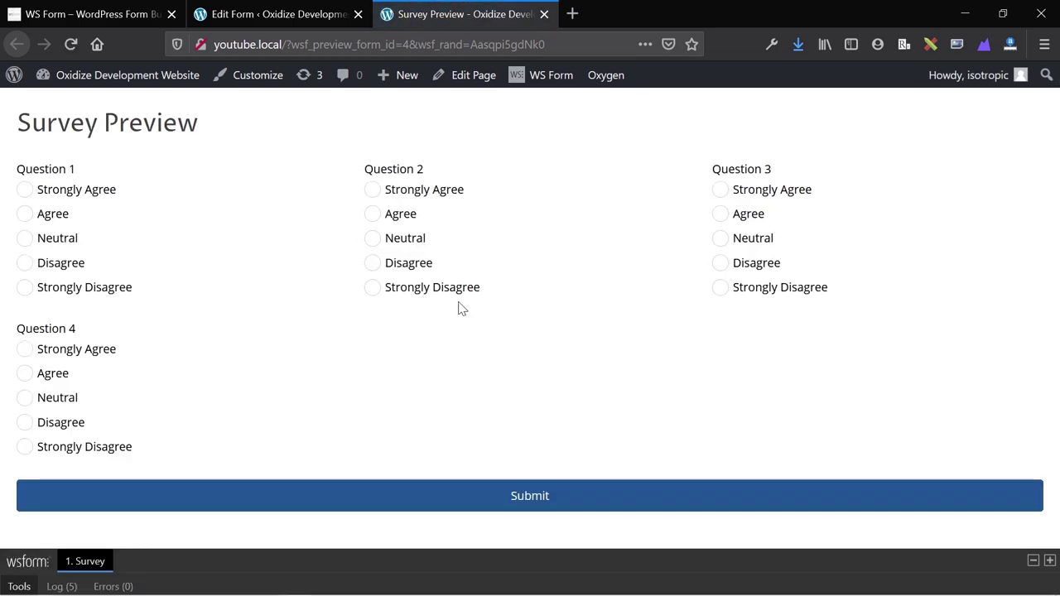
pyautogui.click(26, 352)
pyautogui.click(25, 373)
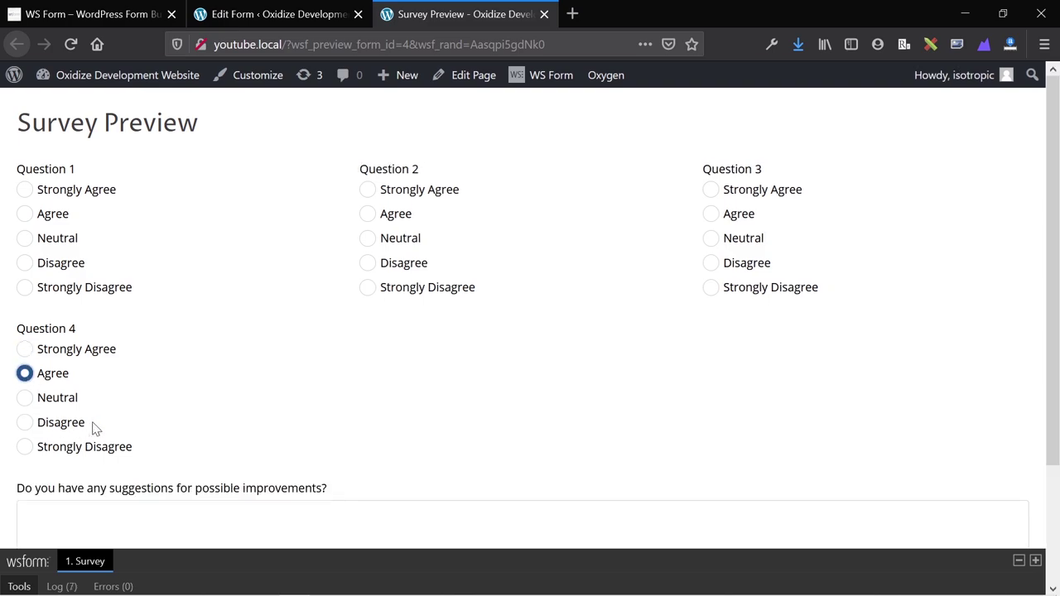
pyautogui.scroll(-3, 88, 428)
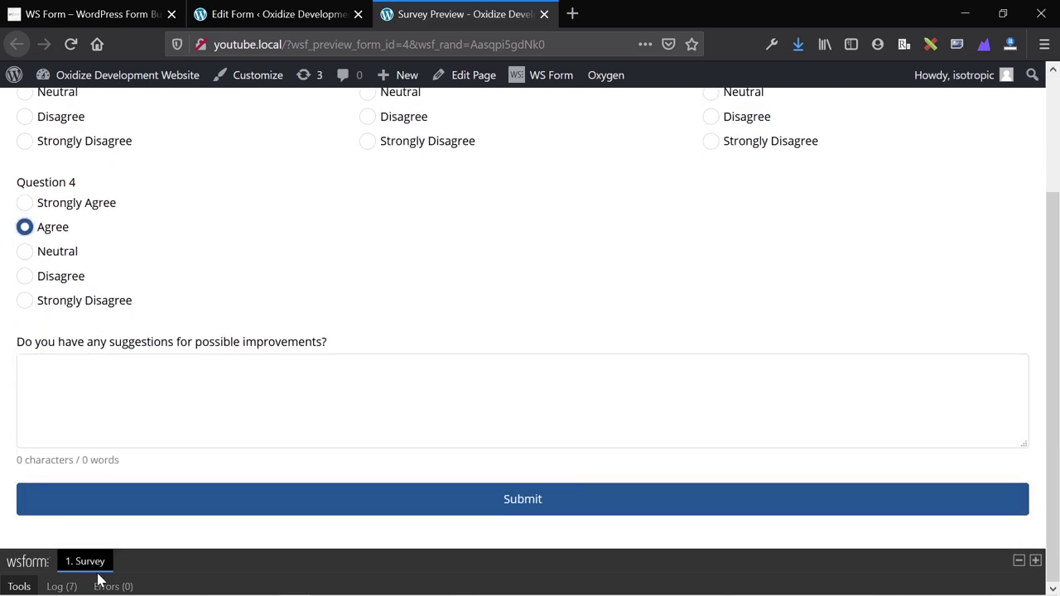
# - Expand the preview's debug console on its log and examine the recorded conditional logic events
pyautogui.click(63, 587)
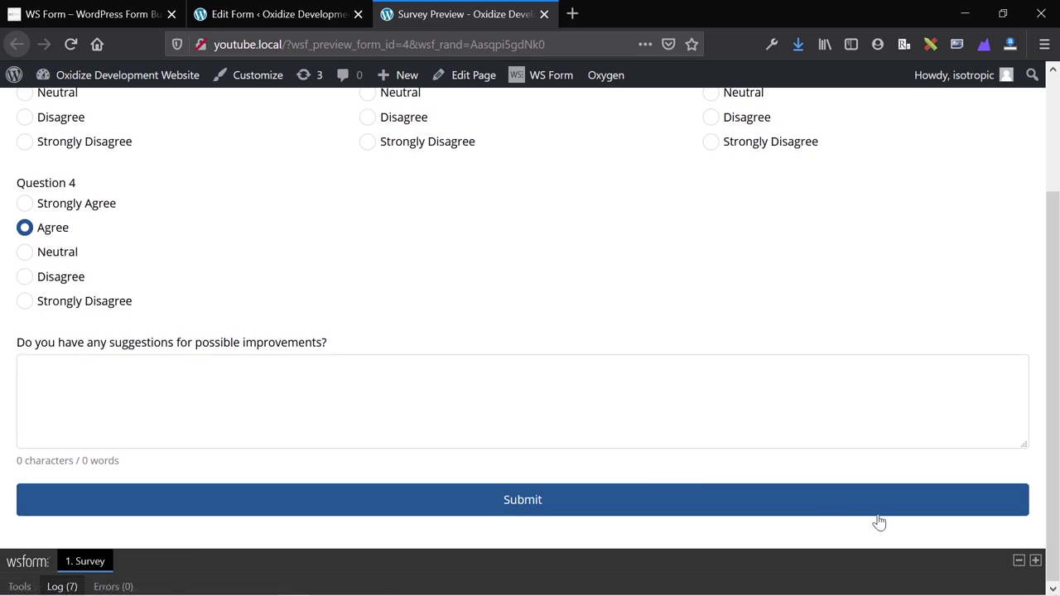
pyautogui.click(1035, 561)
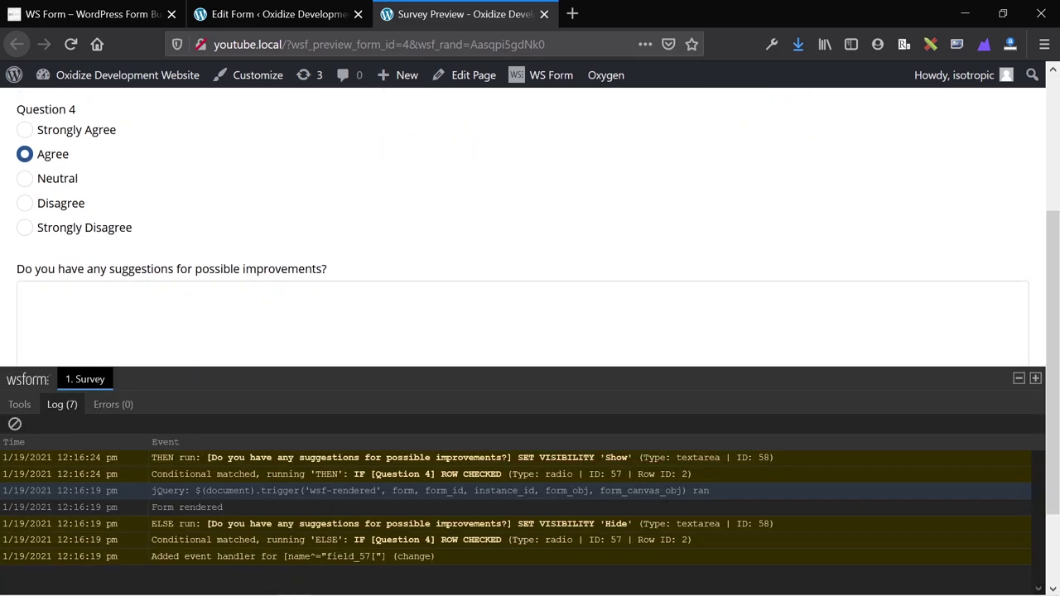
pyautogui.scroll(3, 531, 223)
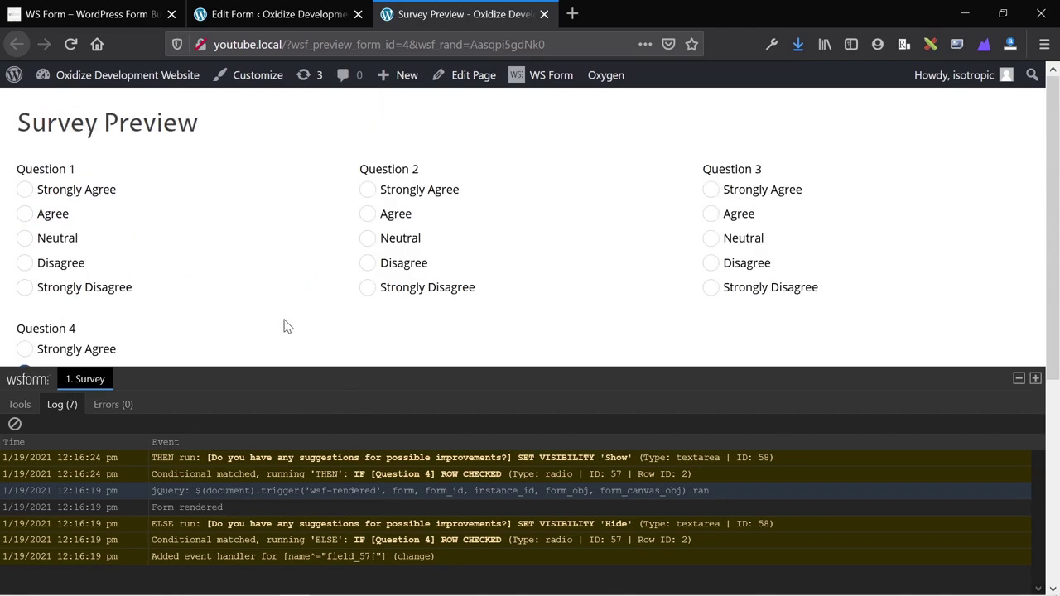
pyautogui.scroll(-2, 298, 315)
# - Return to the Survey form's editor, review its configured actions and open the form's submissions
pyautogui.hotkey('ctrl', 'shift', 'Tab')
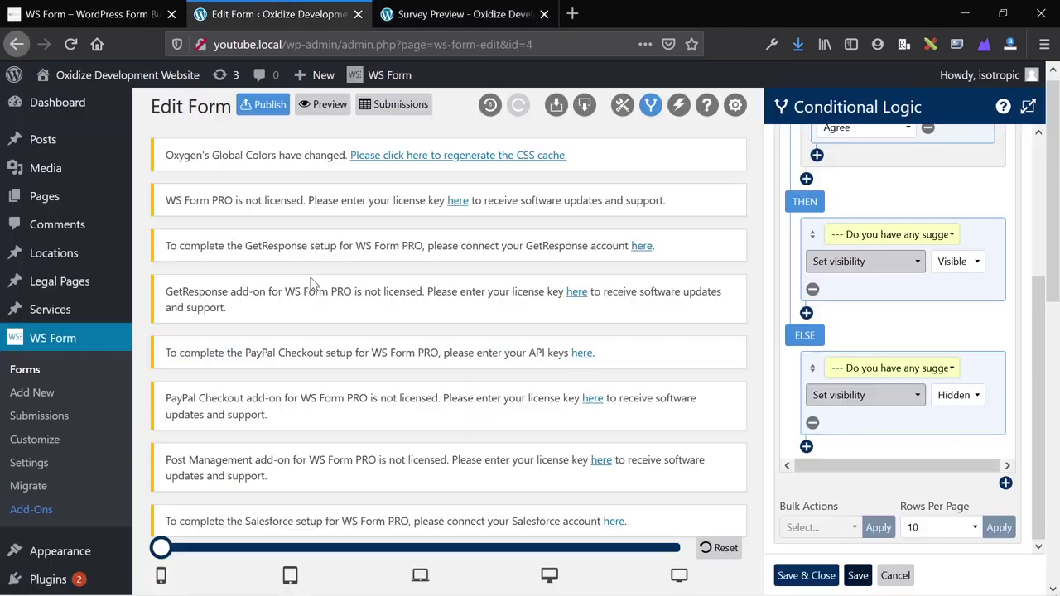
pyautogui.click(679, 105)
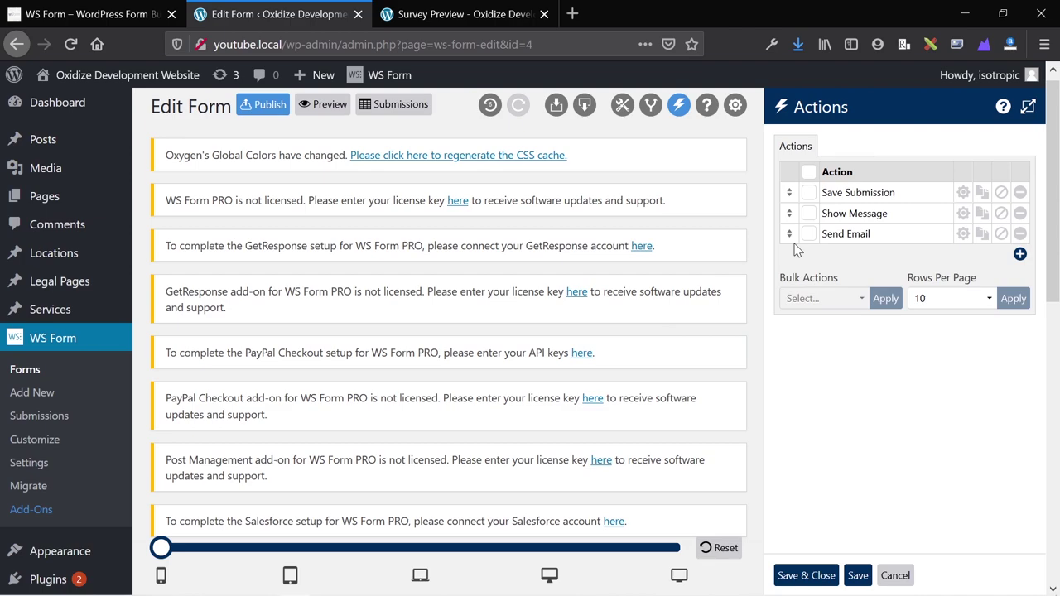
pyautogui.click(389, 104)
pyautogui.click(406, 6)
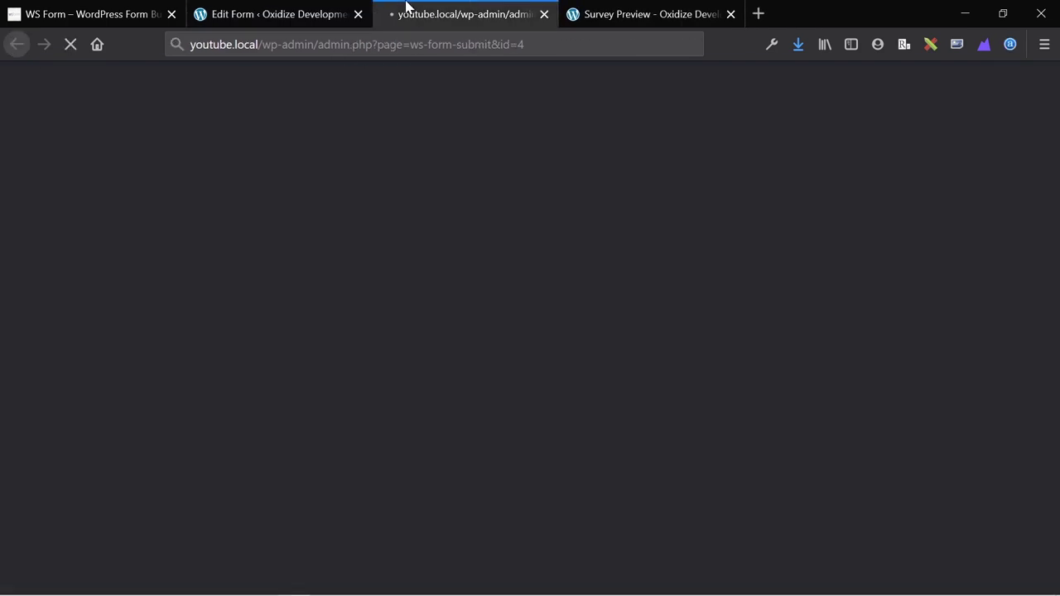
# - Look over the Survey form's submissions list after comparing it with the configured actions in the editor
pyautogui.click(311, 7)
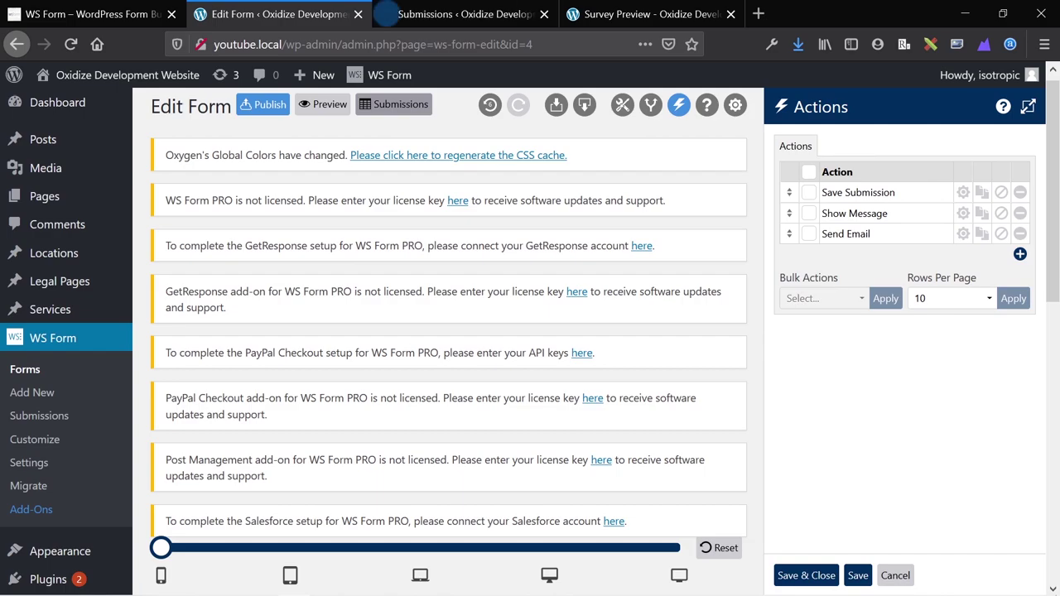
pyautogui.click(489, 12)
pyautogui.scroll(-1, 479, 302)
pyautogui.scroll(-5, 480, 294)
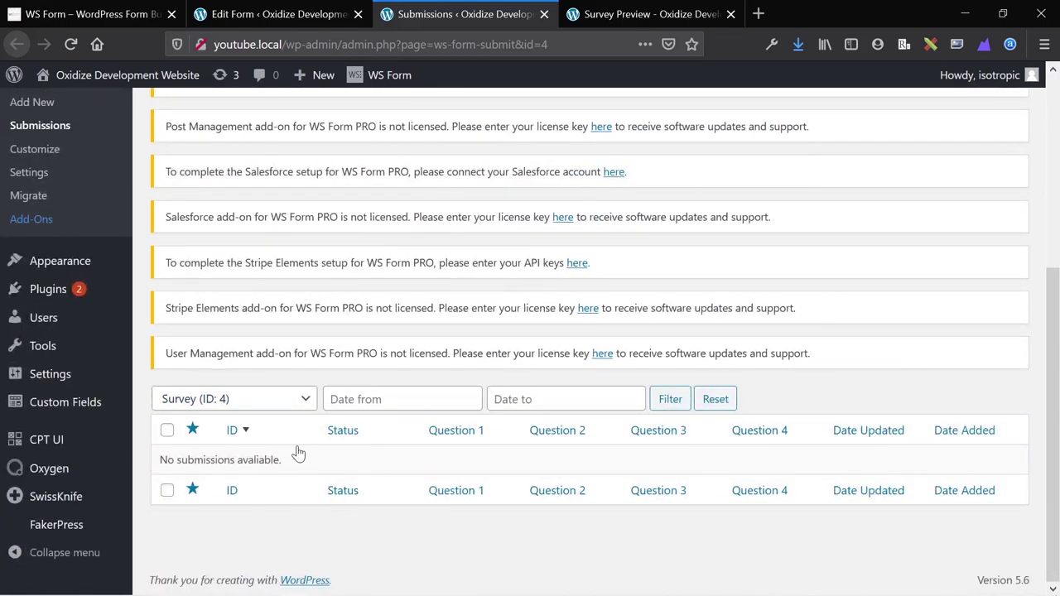
# - Submit the filled-in form from the Survey preview and reload the form's submissions list
pyautogui.click(229, 427)
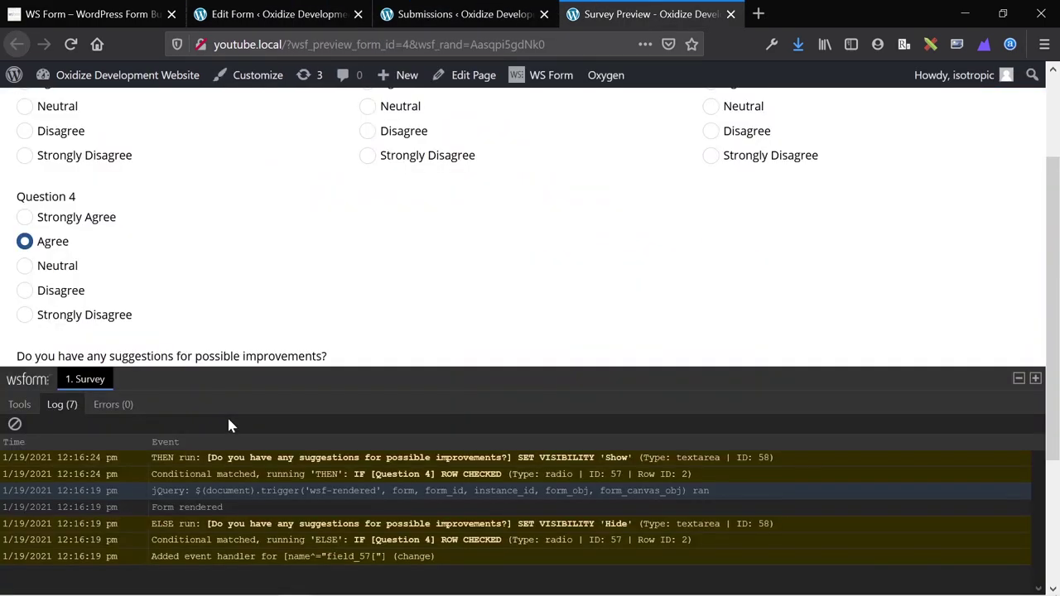
pyautogui.scroll(-4, 213, 160)
pyautogui.click(194, 312)
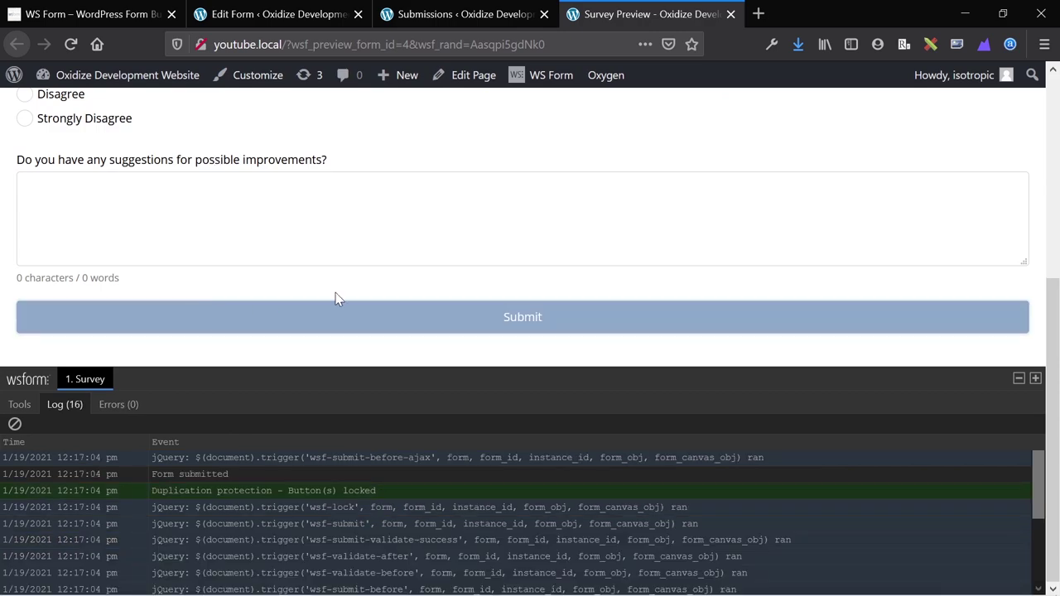
pyautogui.hotkey('ctrl', 'shift', 'Tab')
pyautogui.press('F5')
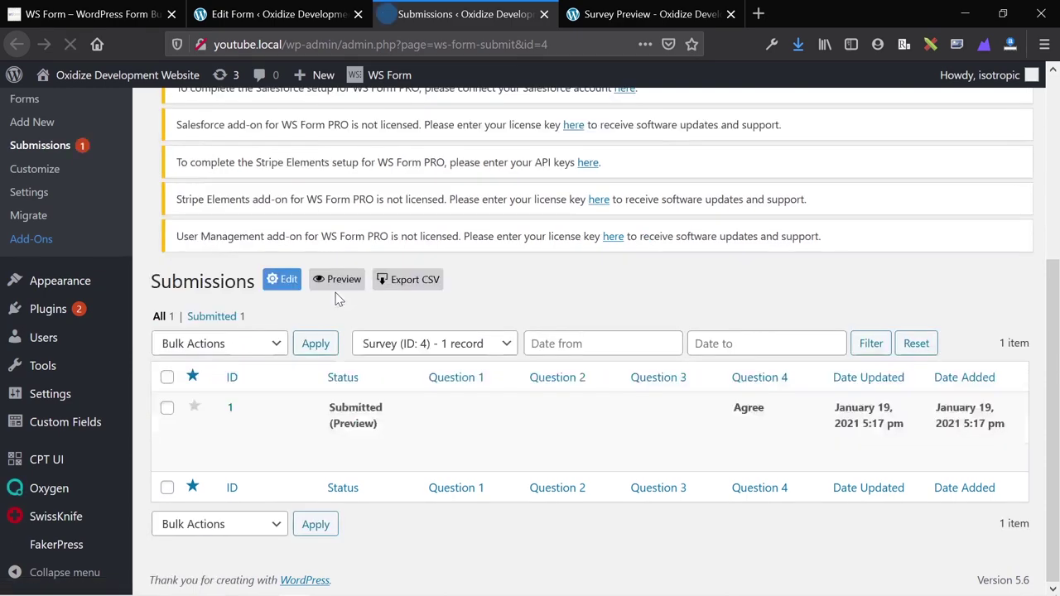
# - Open the new Survey submission, examine its answers and actions, and review the available bulk actions
pyautogui.moveTo(273, 463)
pyautogui.click(239, 426)
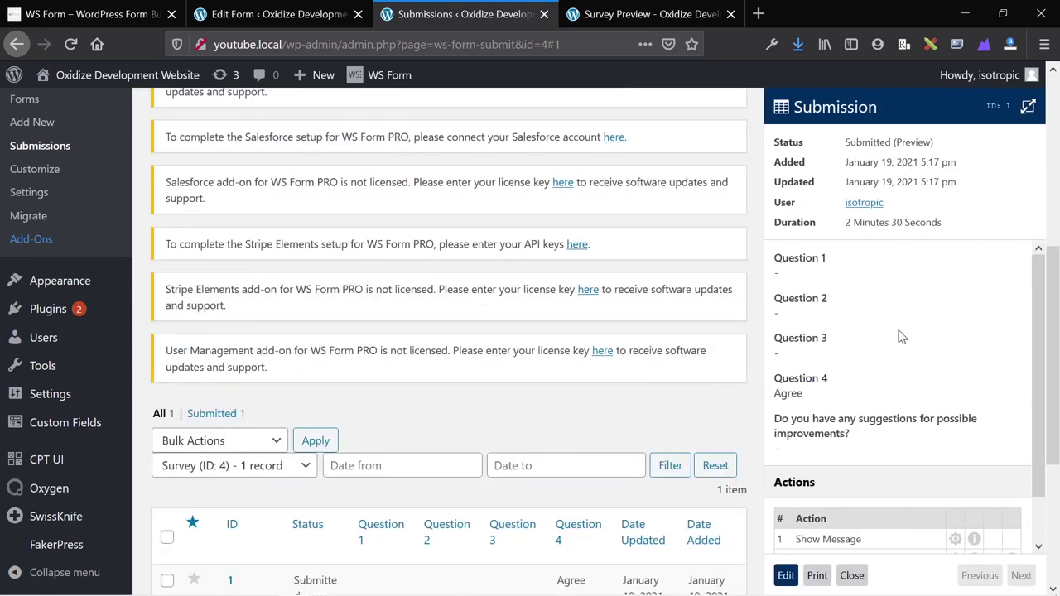
pyautogui.scroll(-5, 901, 337)
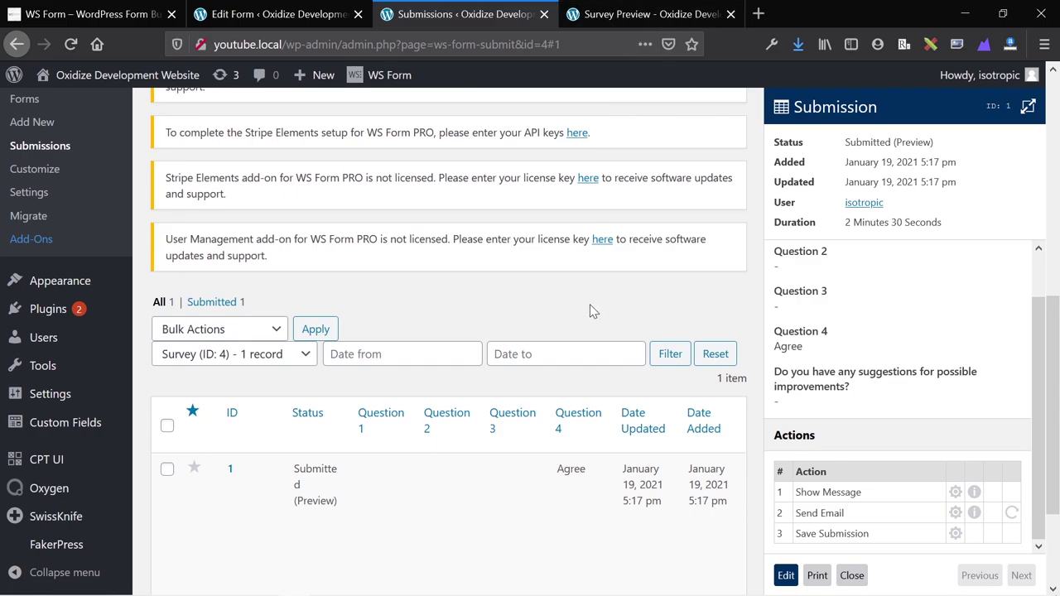
pyautogui.scroll(3, 588, 309)
pyautogui.scroll(-2, 589, 310)
pyautogui.scroll(-2, 367, 288)
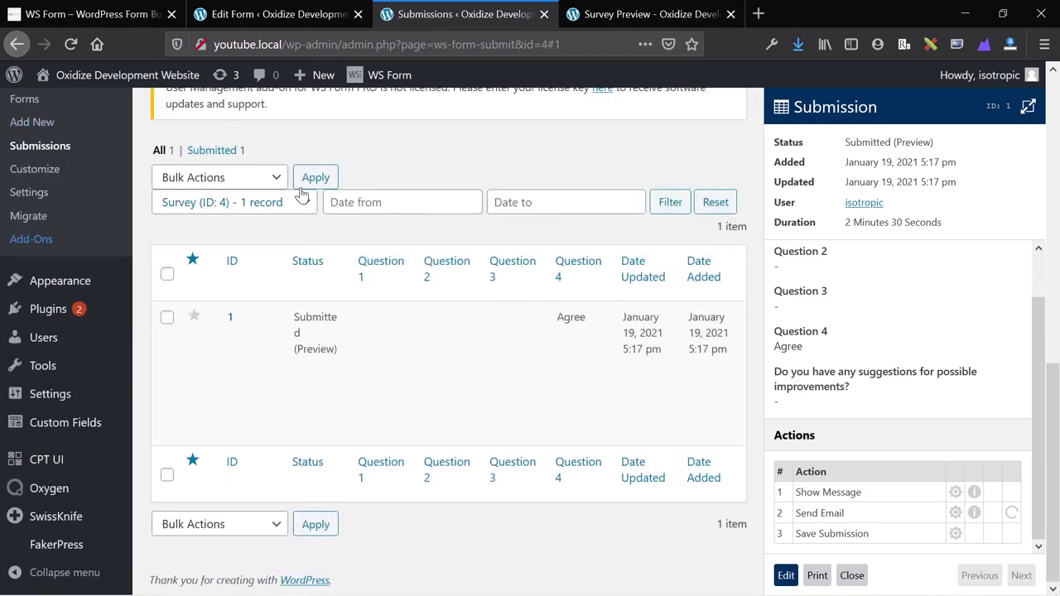
pyautogui.click(267, 179)
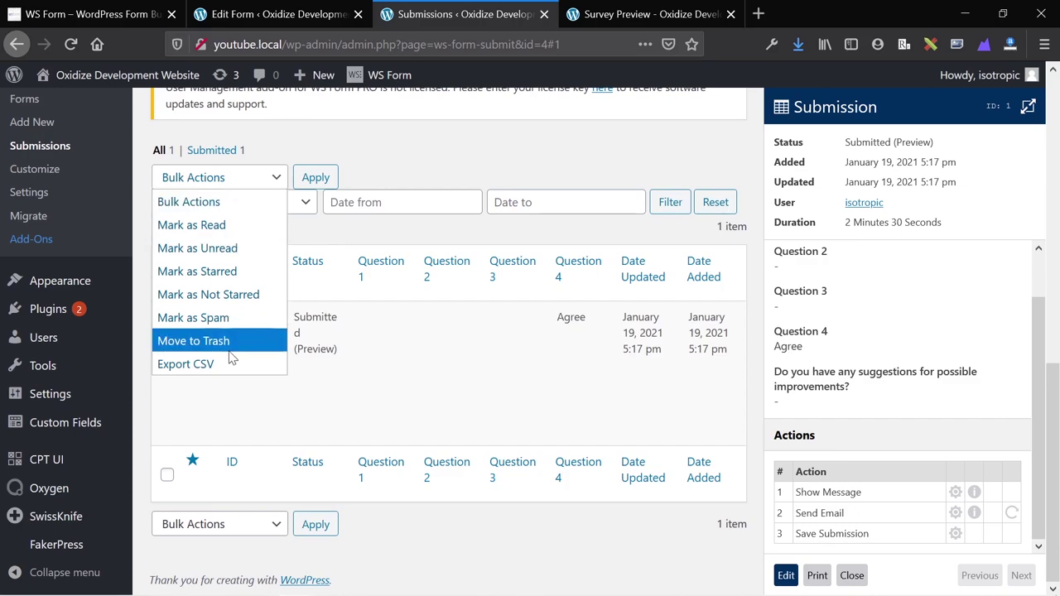
# - Check the confirmation message in the Survey preview and return to the submissions list
pyautogui.click(642, 14)
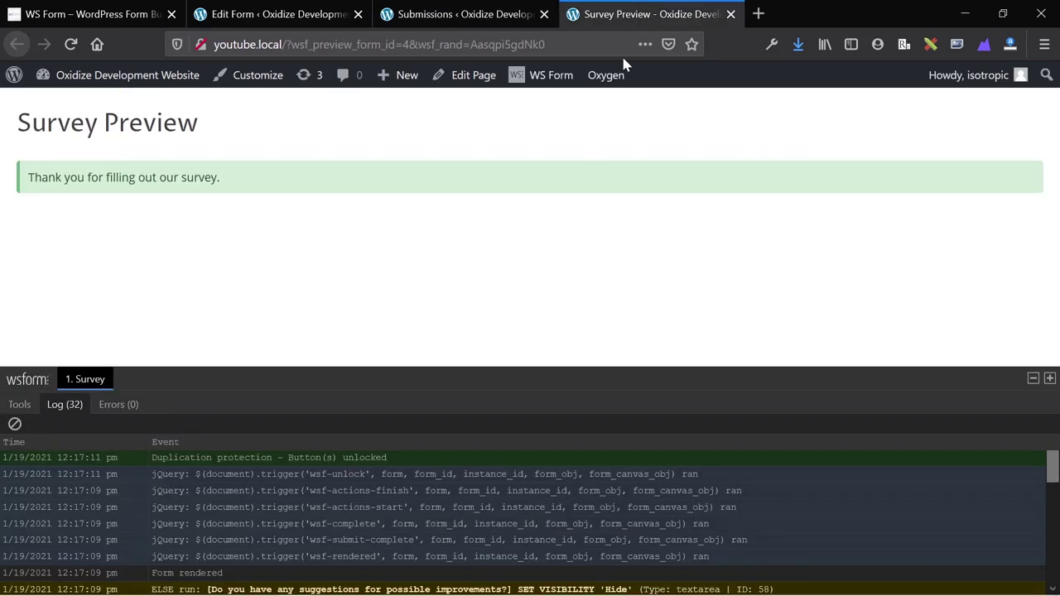
pyautogui.tripleClick(277, 181)
pyautogui.click(456, 14)
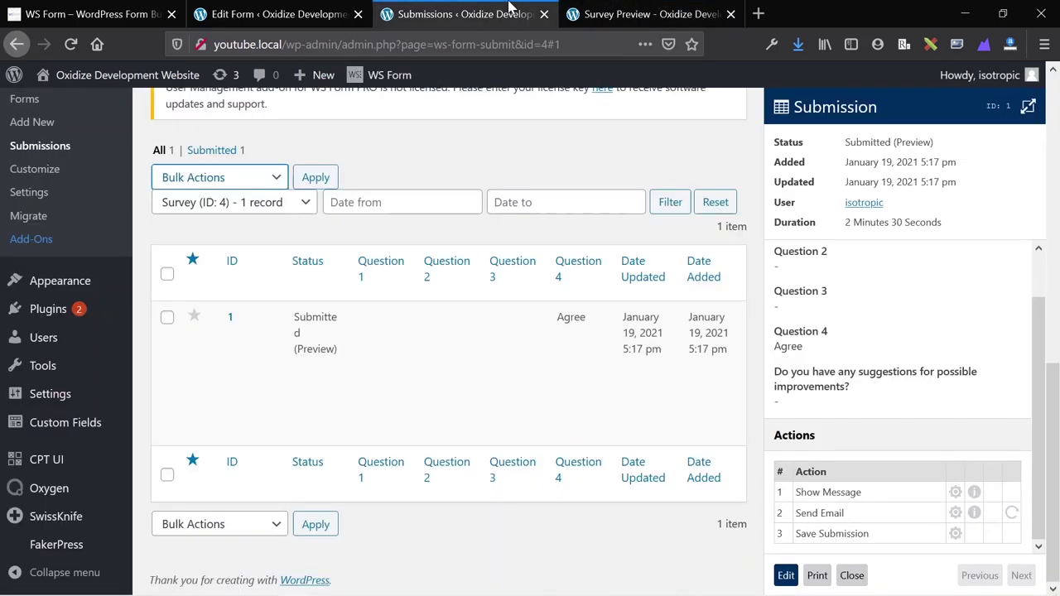
# - Add a new action row in the Survey form's editor and review the action types on offer
pyautogui.click(282, 14)
pyautogui.click(446, 14)
pyautogui.click(282, 14)
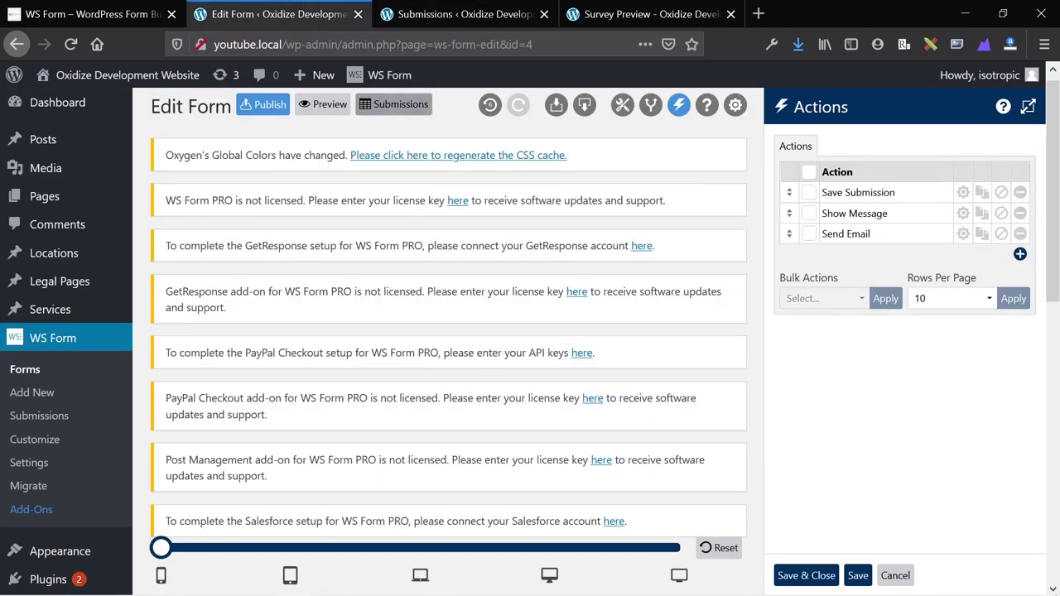
pyautogui.click(1020, 254)
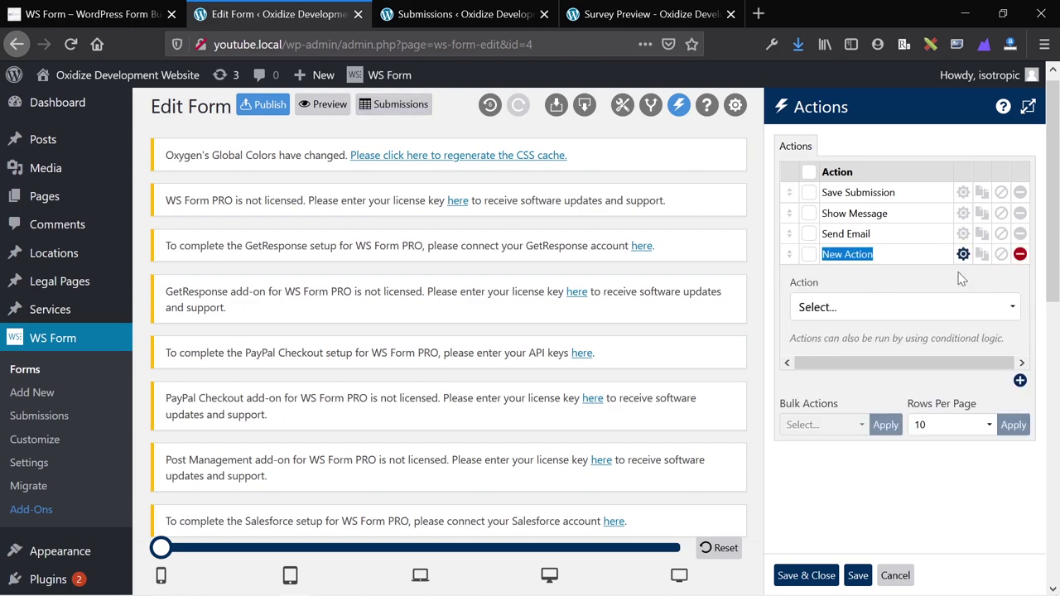
pyautogui.click(908, 310)
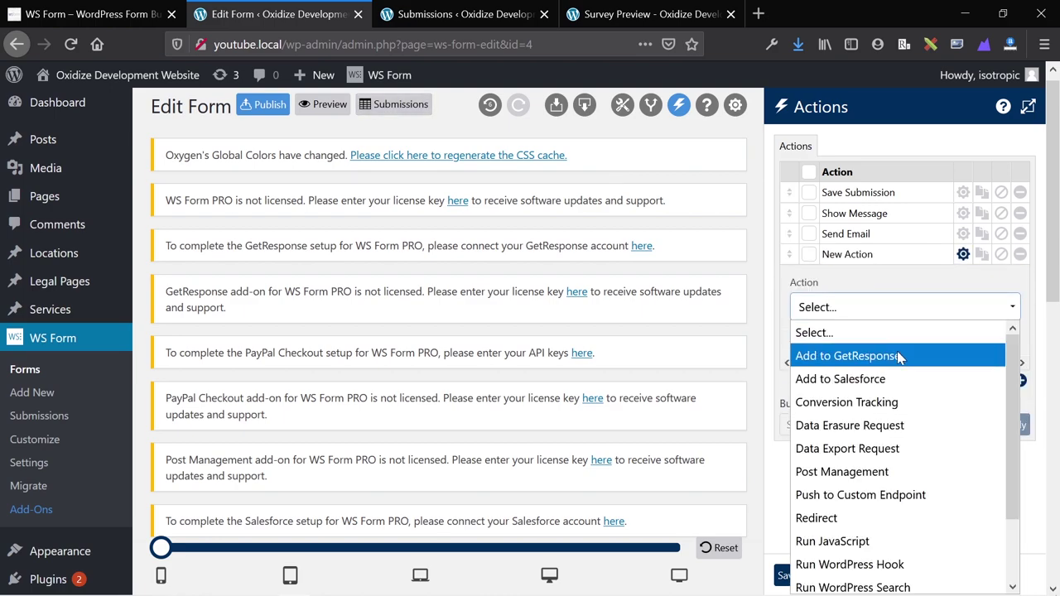
pyautogui.scroll(-2, 903, 447)
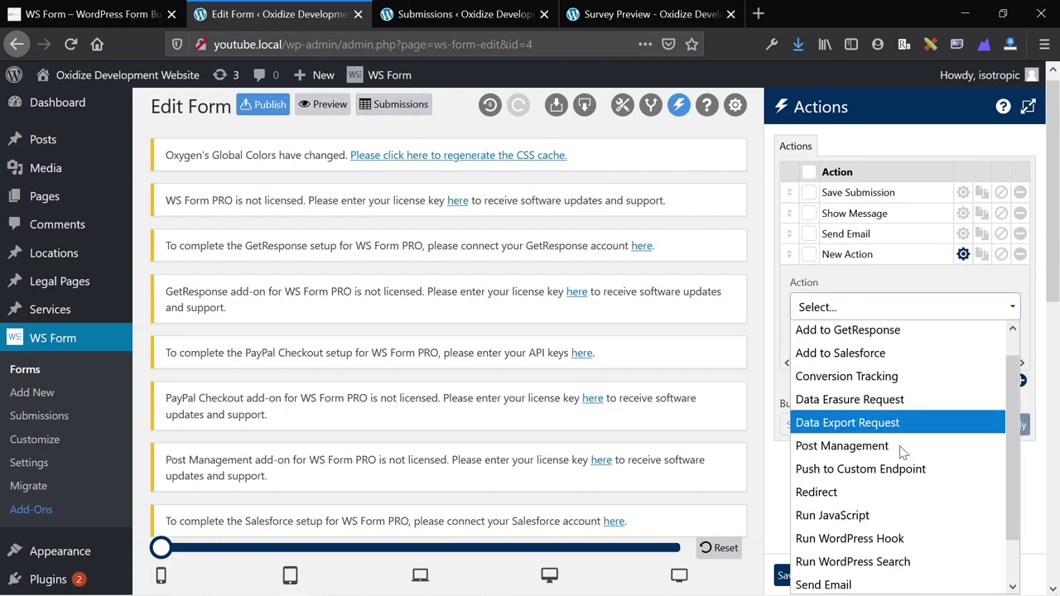
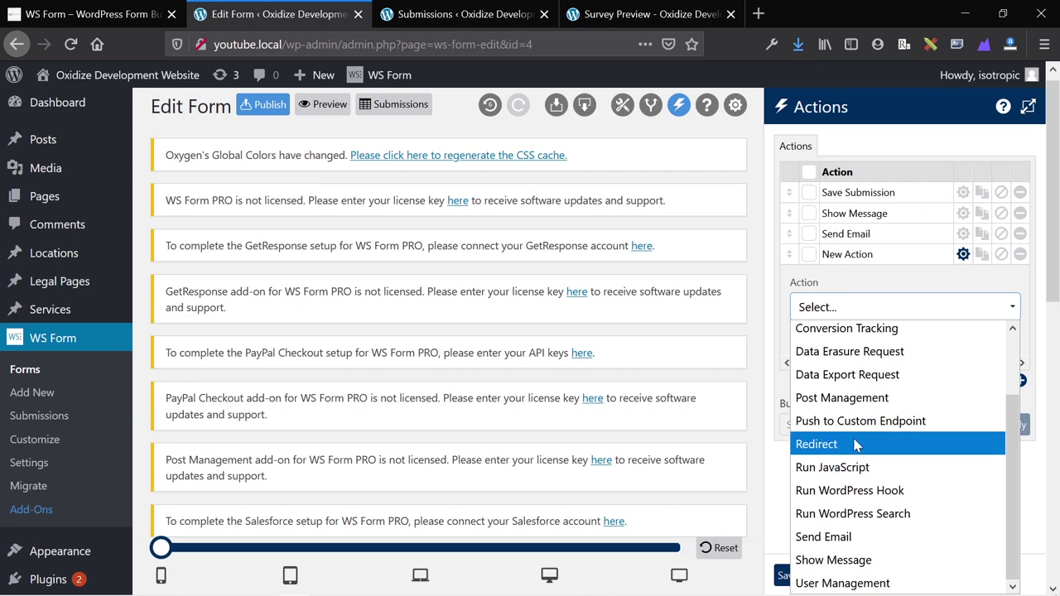
pyautogui.scroll(2, 866, 439)
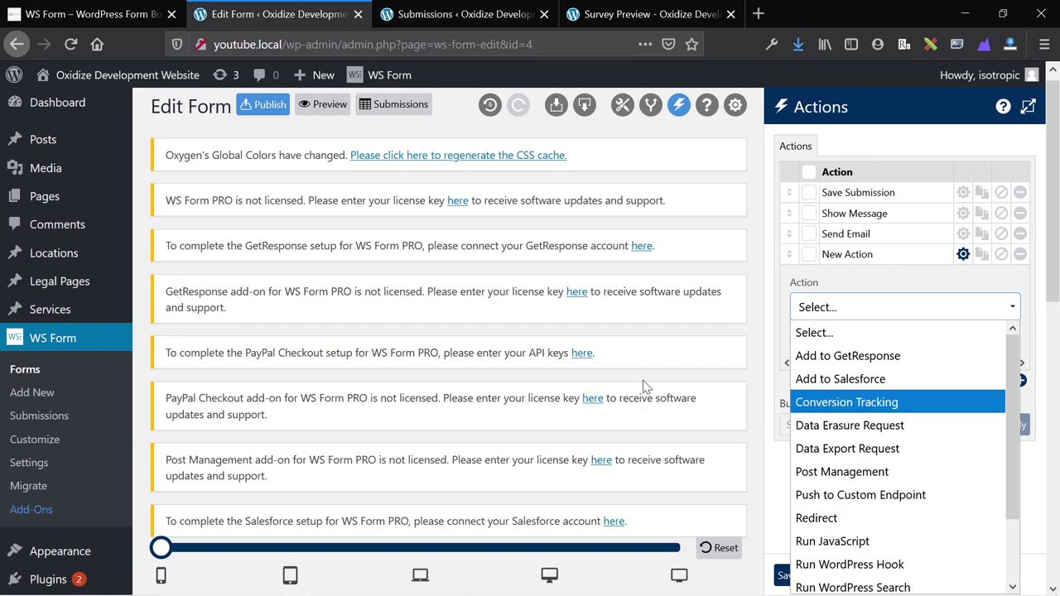
pyautogui.scroll(-5, 627, 388)
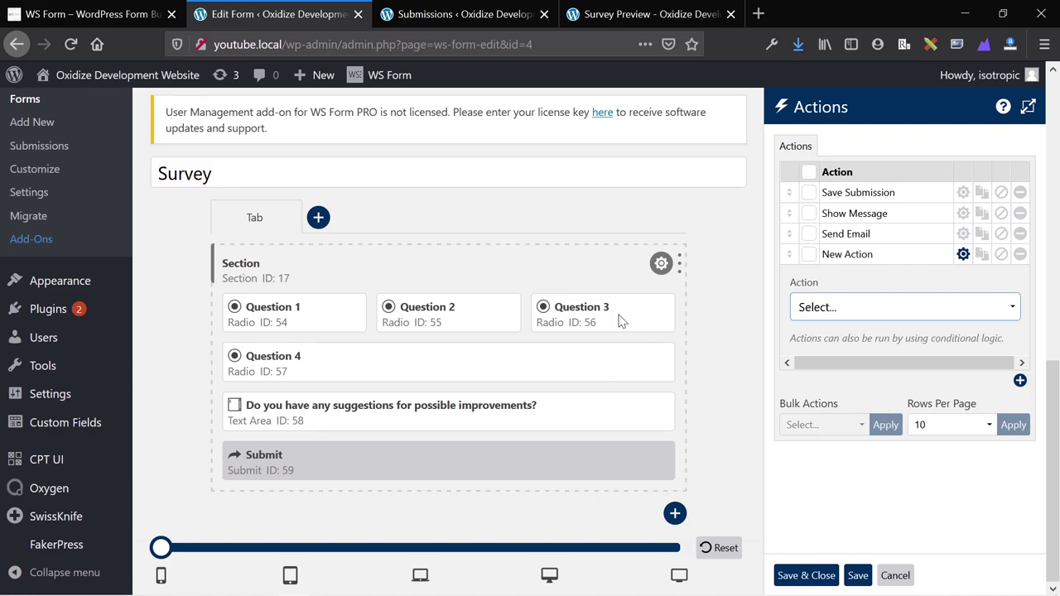
pyautogui.scroll(4, 533, 289)
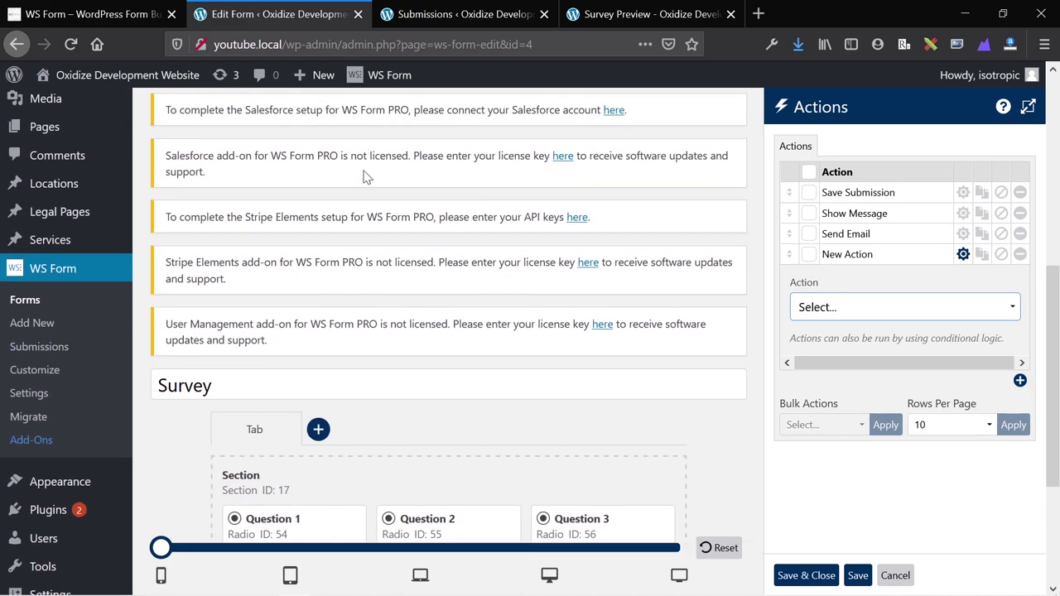
pyautogui.click(467, 13)
pyautogui.click(604, 11)
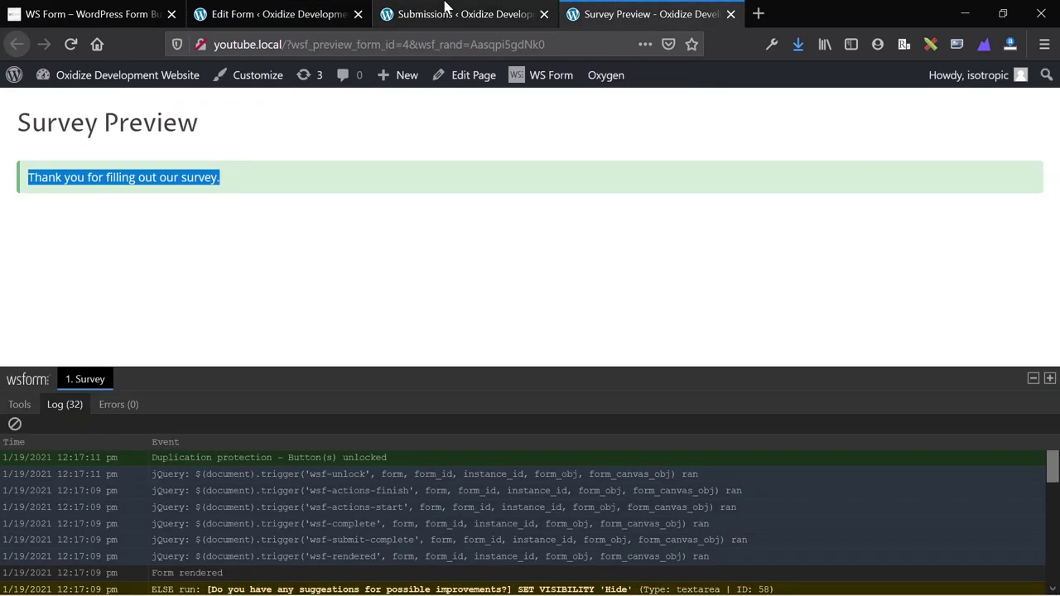
pyautogui.click(343, 12)
pyautogui.scroll(8, 521, 294)
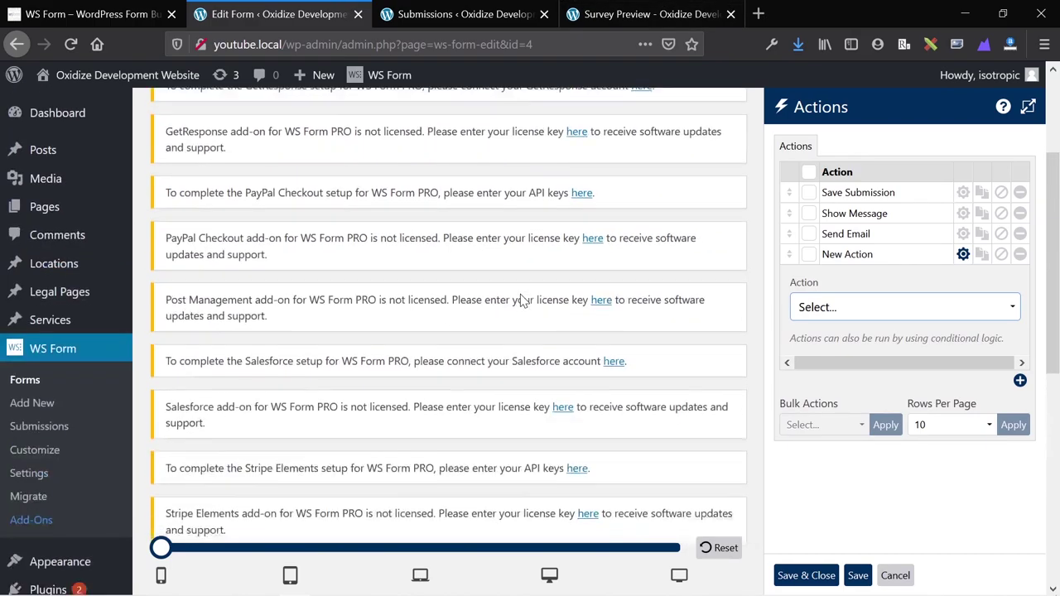
pyautogui.scroll(-12, 520, 294)
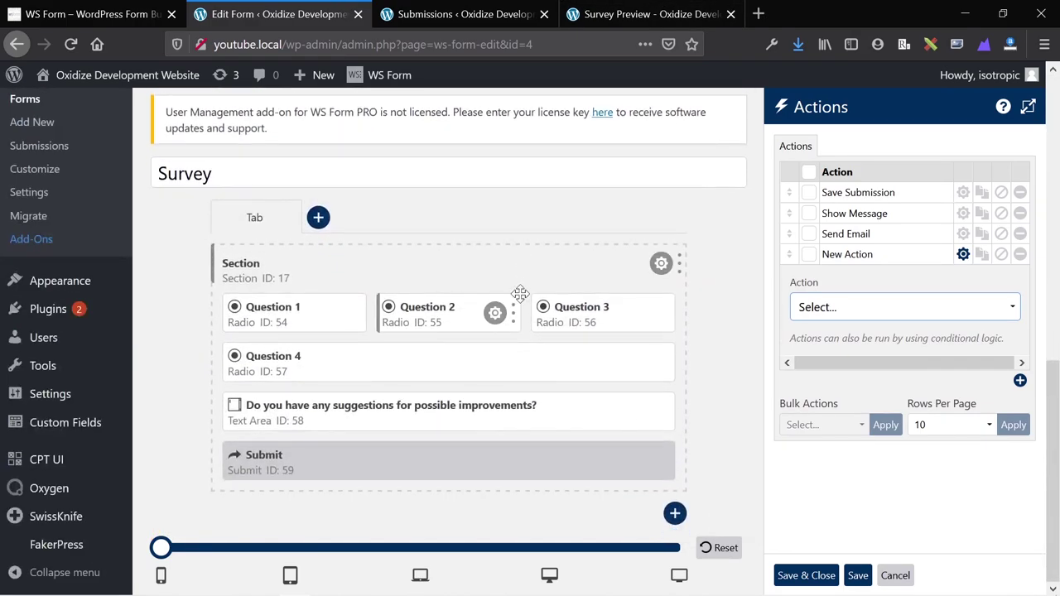
# - Open the WS Form plugin settings and look over the Basic options and the available settings categories
pyautogui.moveTo(103, 332)
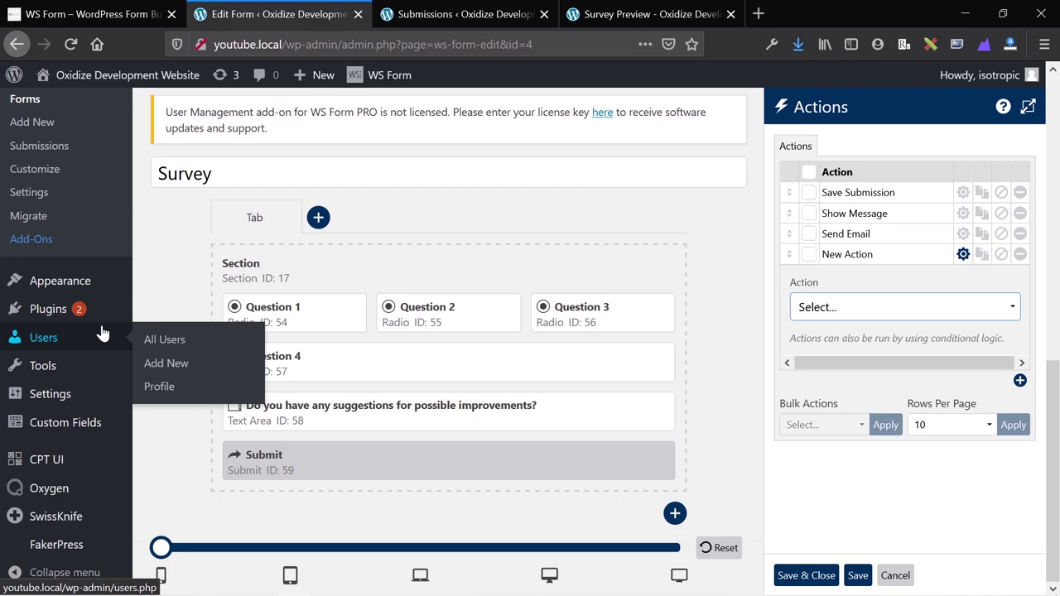
pyautogui.scroll(3, 85, 311)
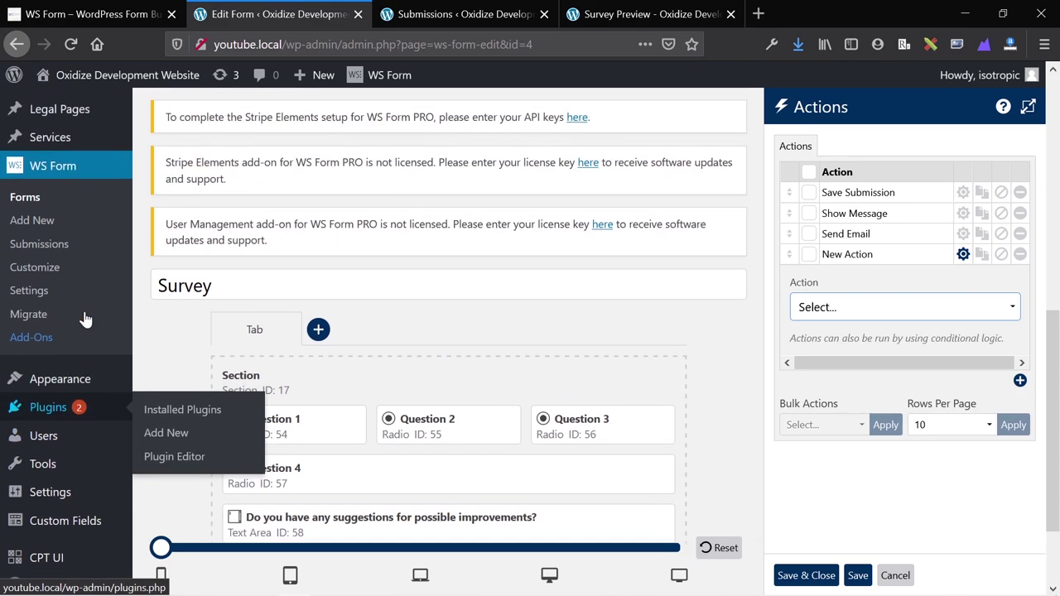
pyautogui.click(31, 308)
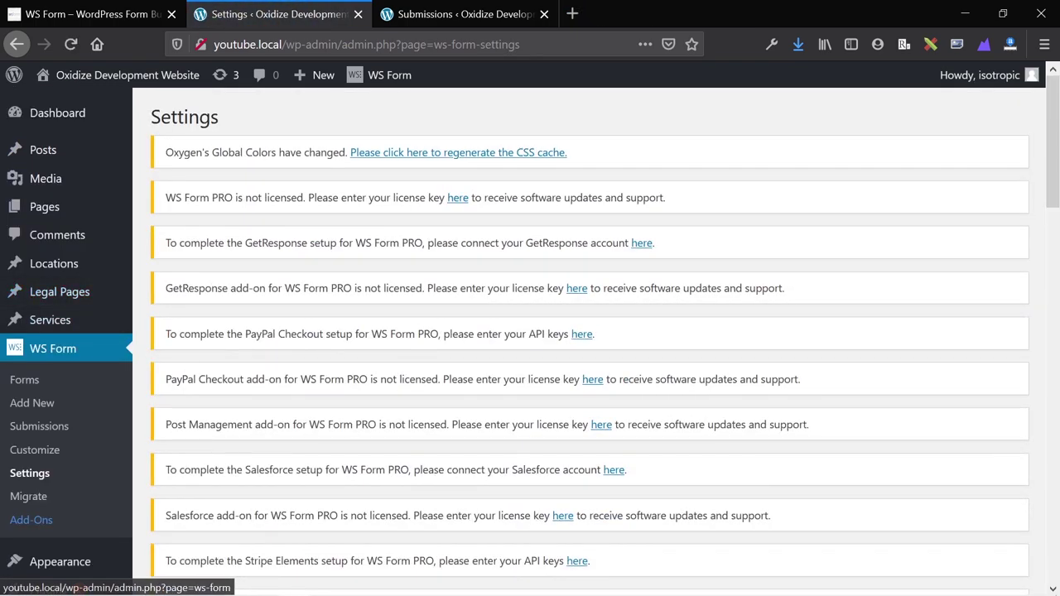
pyautogui.scroll(-1, 240, 287)
pyautogui.moveTo(164, 140); pyautogui.dragTo(628, 512)
pyautogui.click(628, 512)
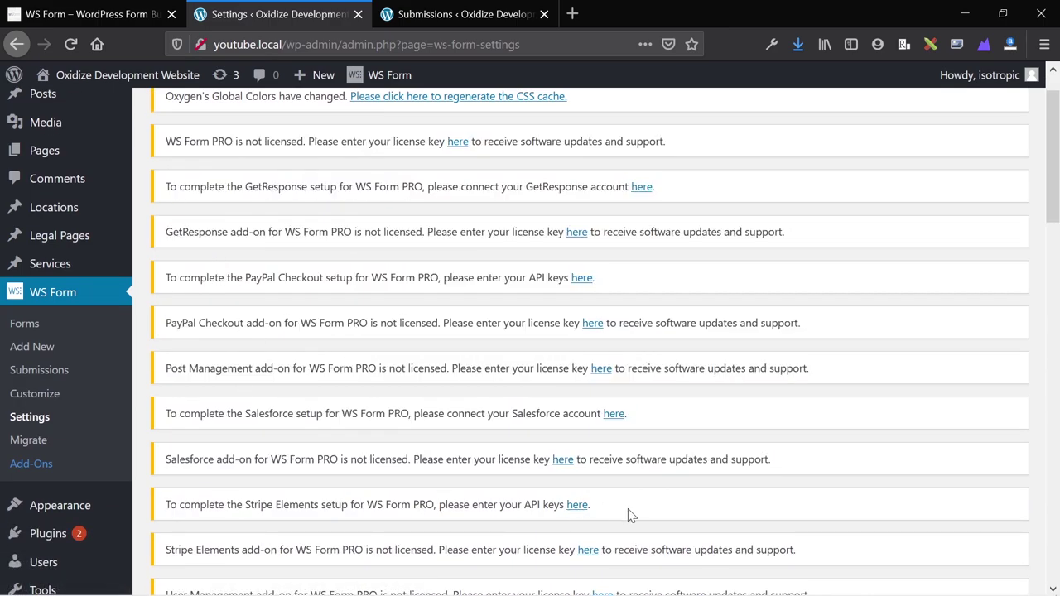
pyautogui.scroll(-5, 628, 515)
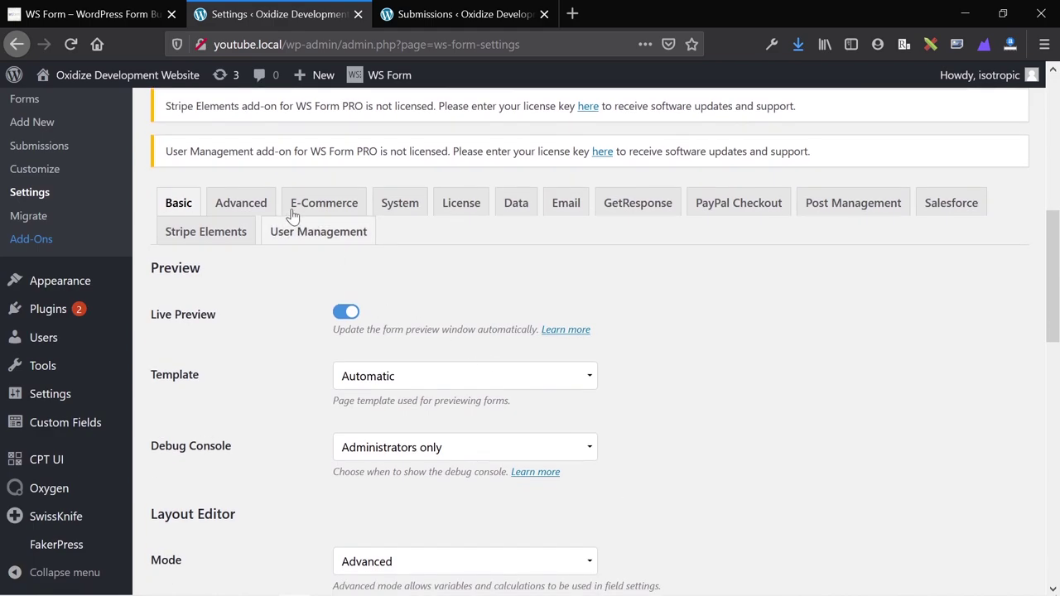
pyautogui.scroll(-4, 232, 324)
pyautogui.scroll(4, 232, 324)
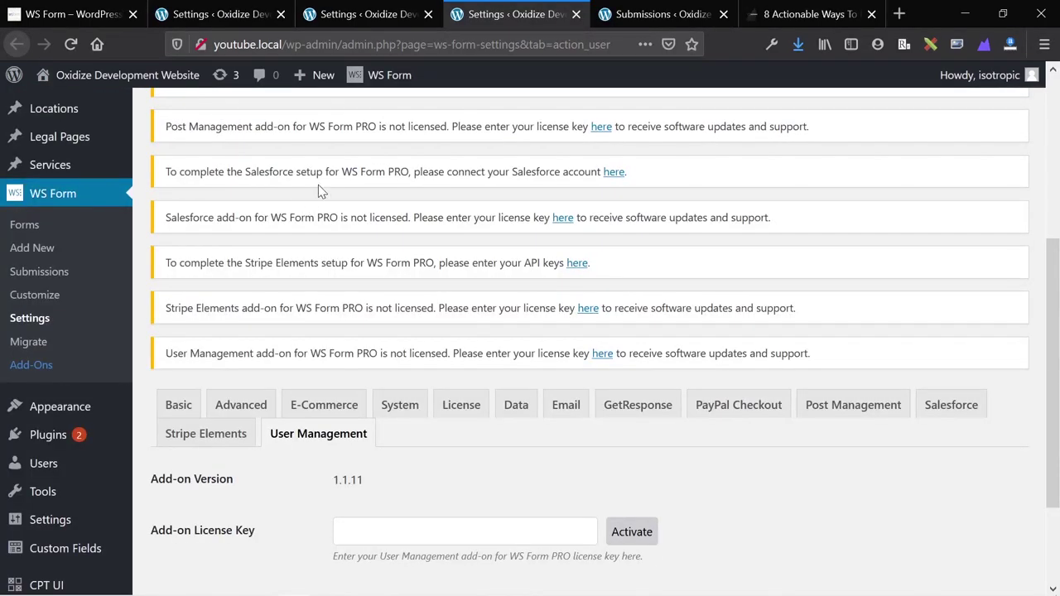
# - Look at the PayPal Checkout add-on settings and return to the User Management add-on settings
pyautogui.scroll(5, 318, 185)
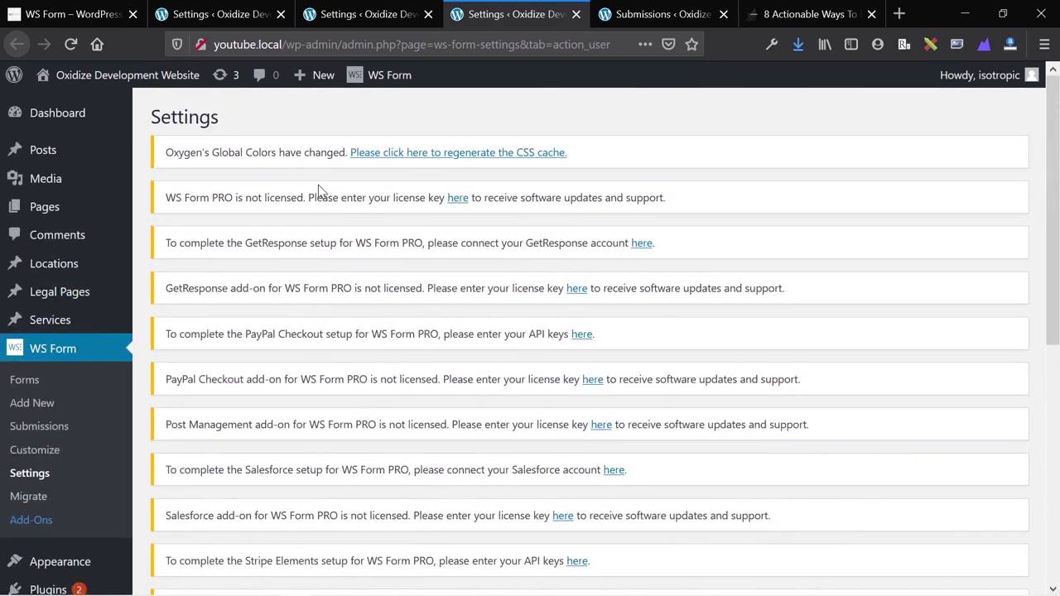
pyautogui.click(328, 10)
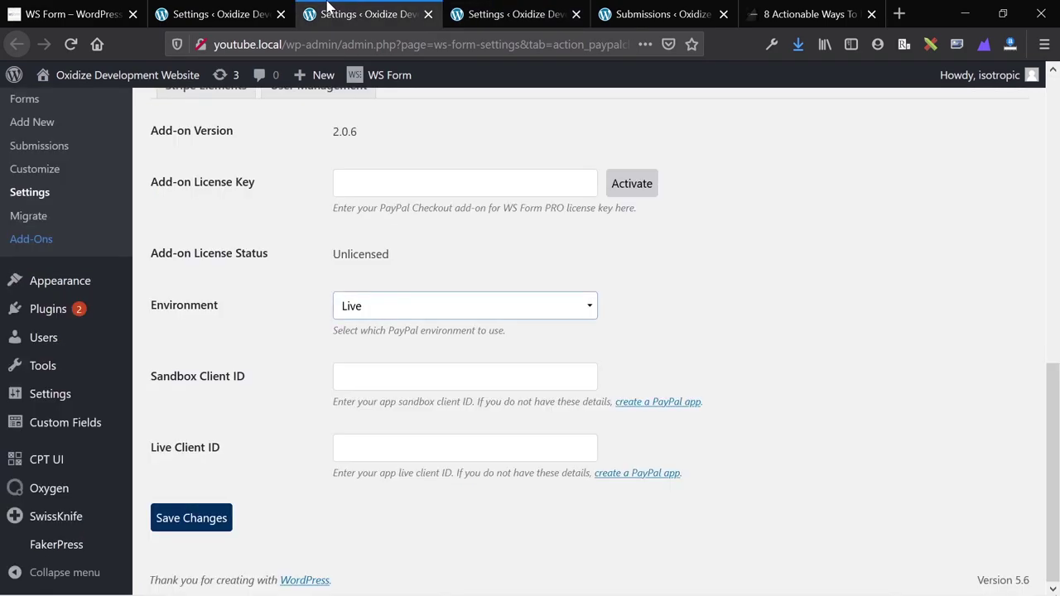
pyautogui.click(451, 11)
# - Load the WordPress dashboard at youtube.local/wp-admin/ and view its WS Form statistics widget
pyautogui.moveTo(286, 44); pyautogui.dragTo(611, 44)
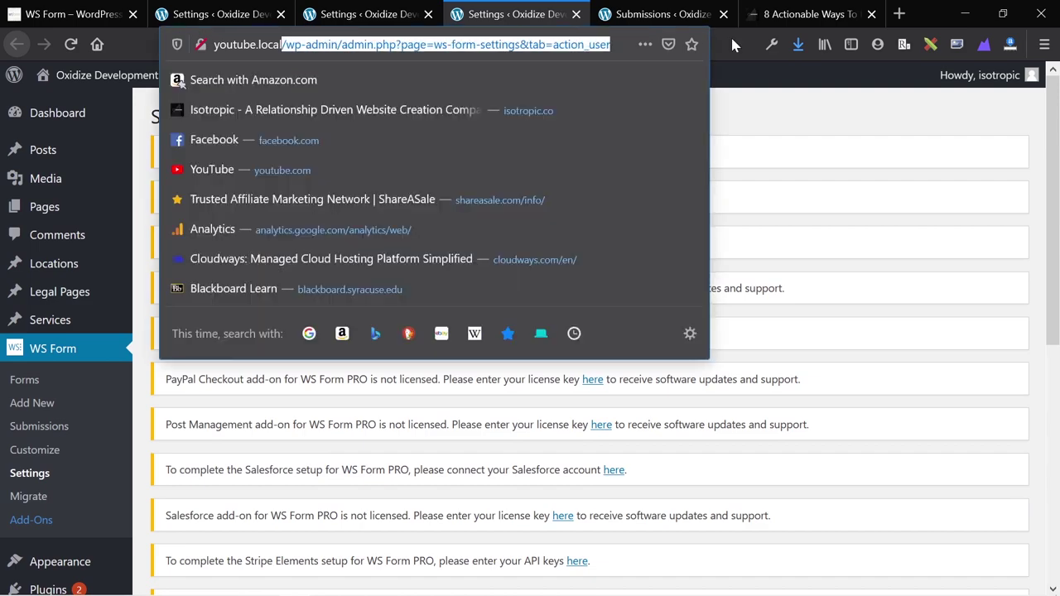
pyautogui.press('BackSpace')
pyautogui.press('Return')
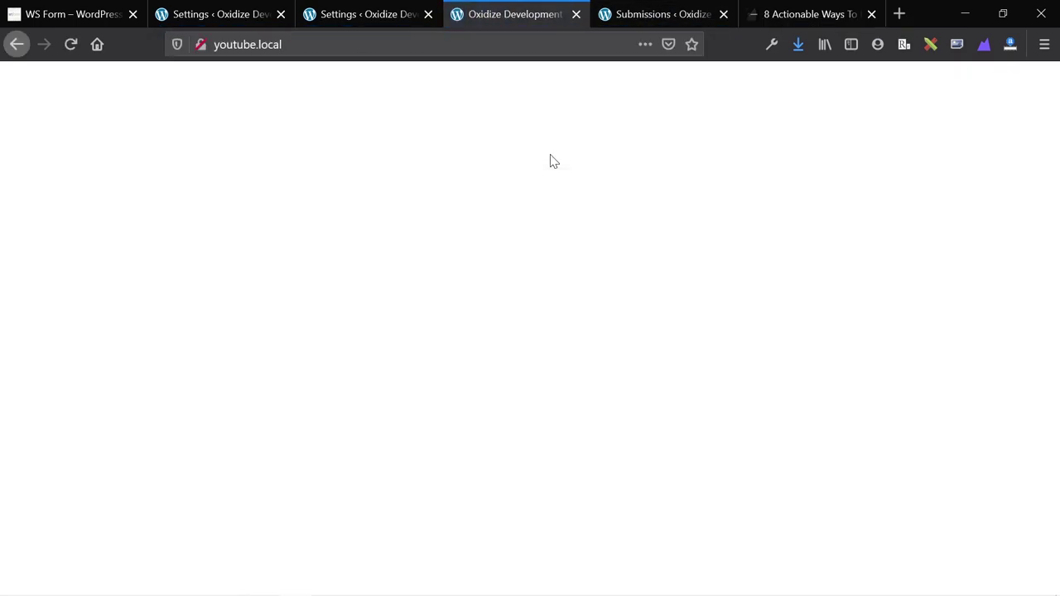
pyautogui.click(352, 45)
pyautogui.write('/w')
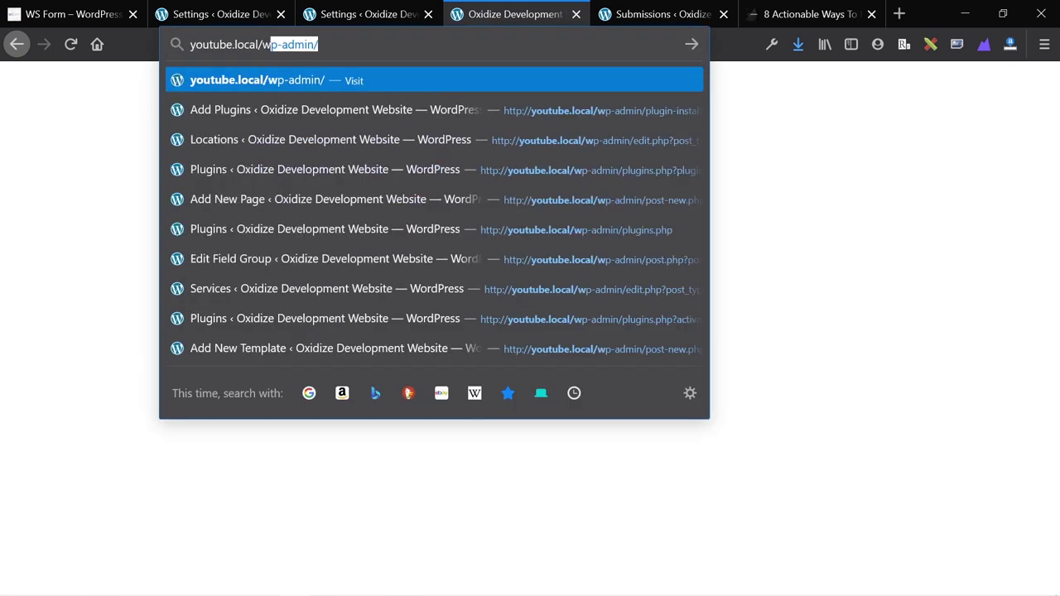
pyautogui.press('Return')
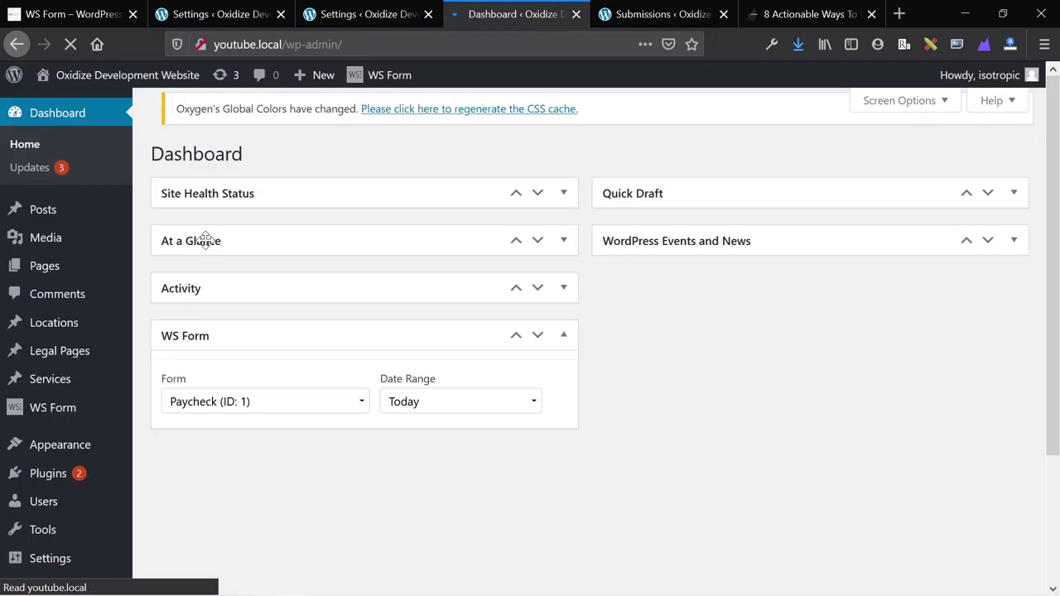
pyautogui.scroll(-3, 206, 240)
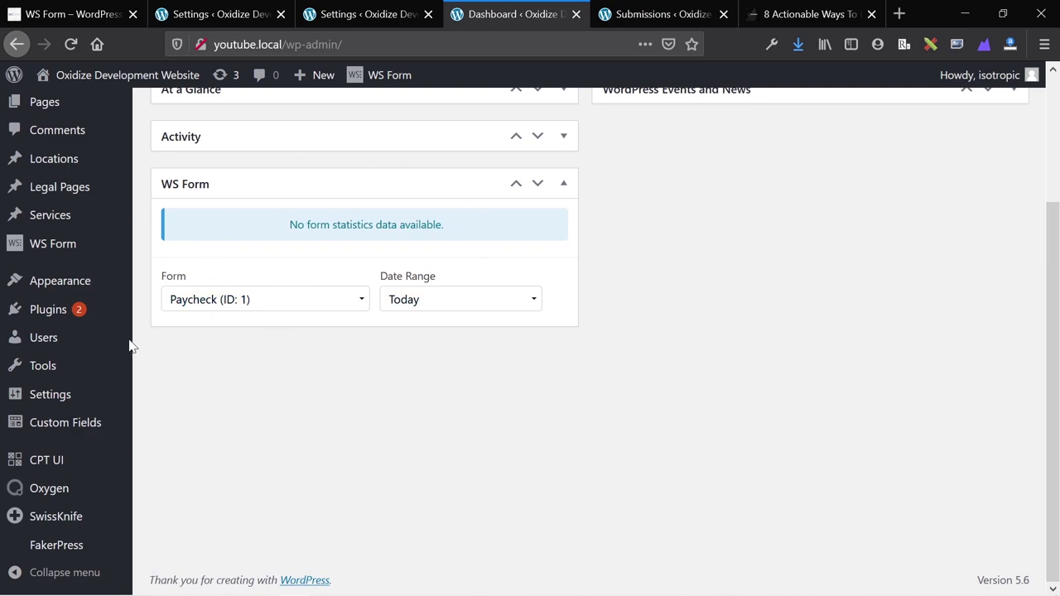
# - Open the theme Customizer and look over the Colors options in its WS Form section
pyautogui.moveTo(71, 323)
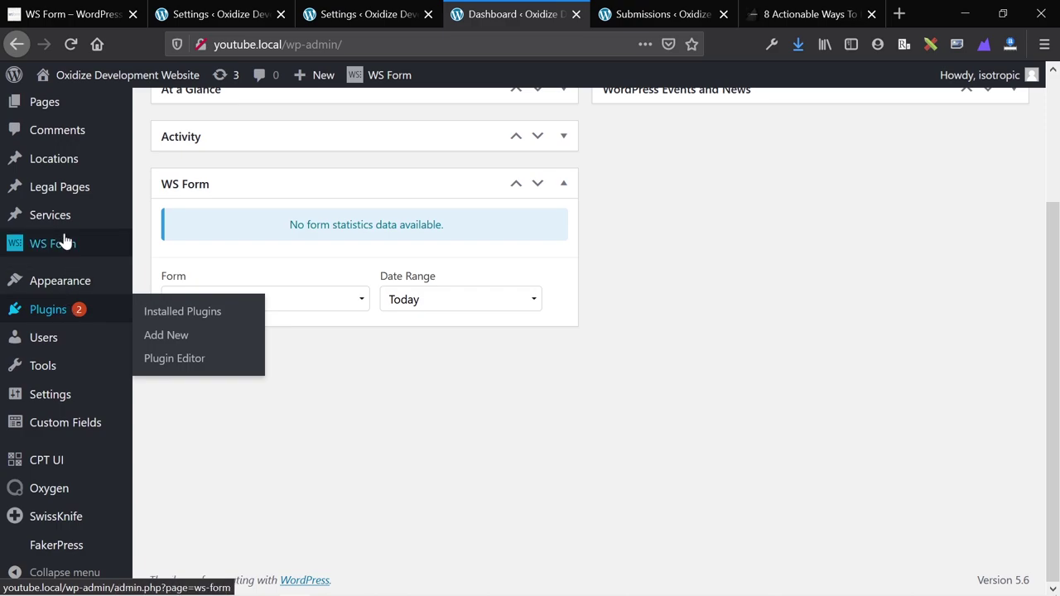
pyautogui.moveTo(64, 249)
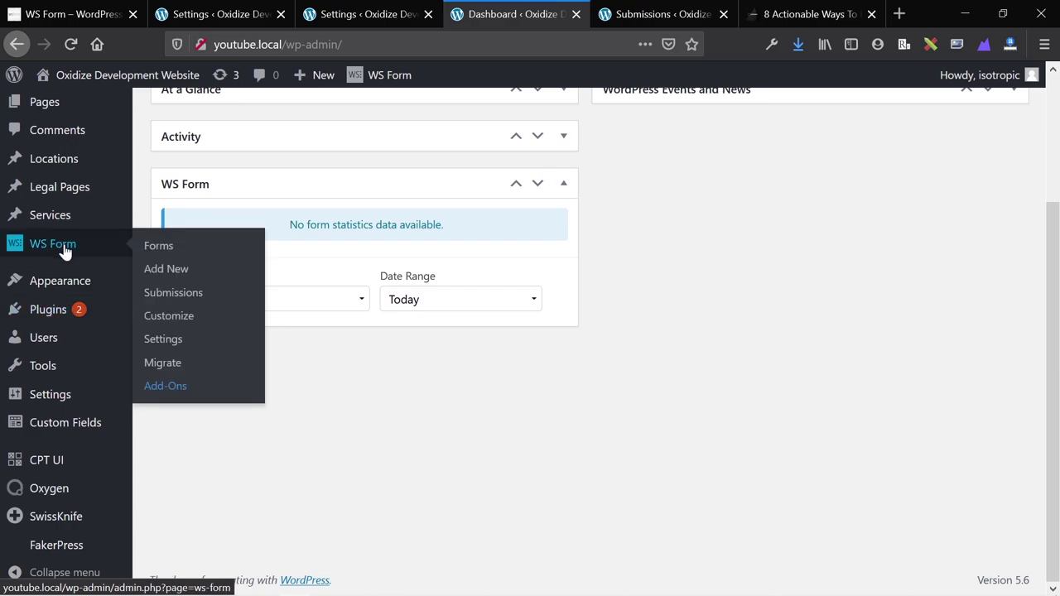
pyautogui.moveTo(71, 497)
pyautogui.moveTo(81, 281)
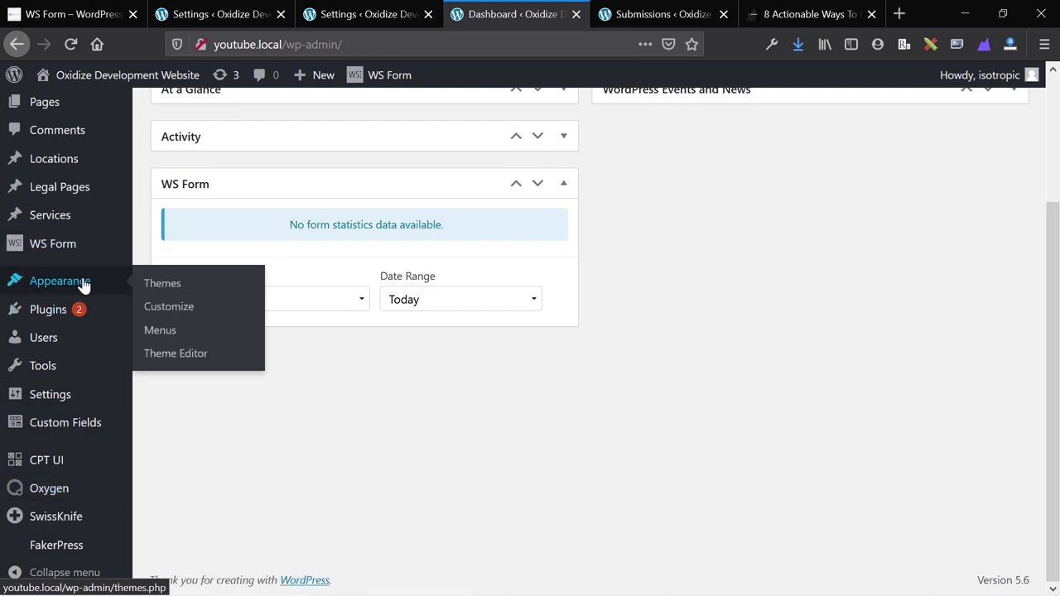
pyautogui.click(159, 308)
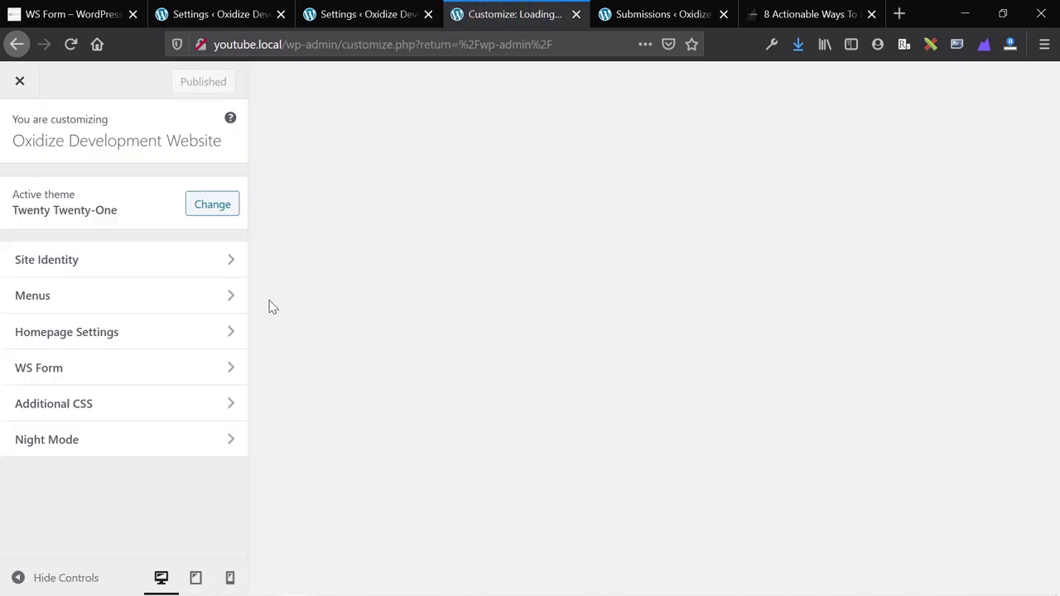
pyautogui.click(140, 376)
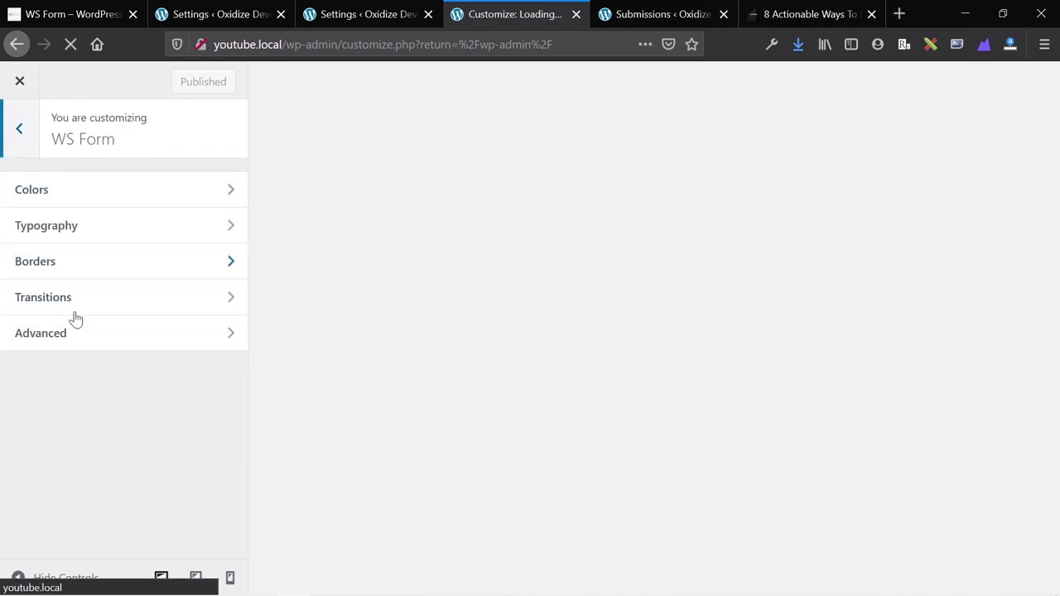
pyautogui.click(112, 200)
pyautogui.scroll(-7, 135, 217)
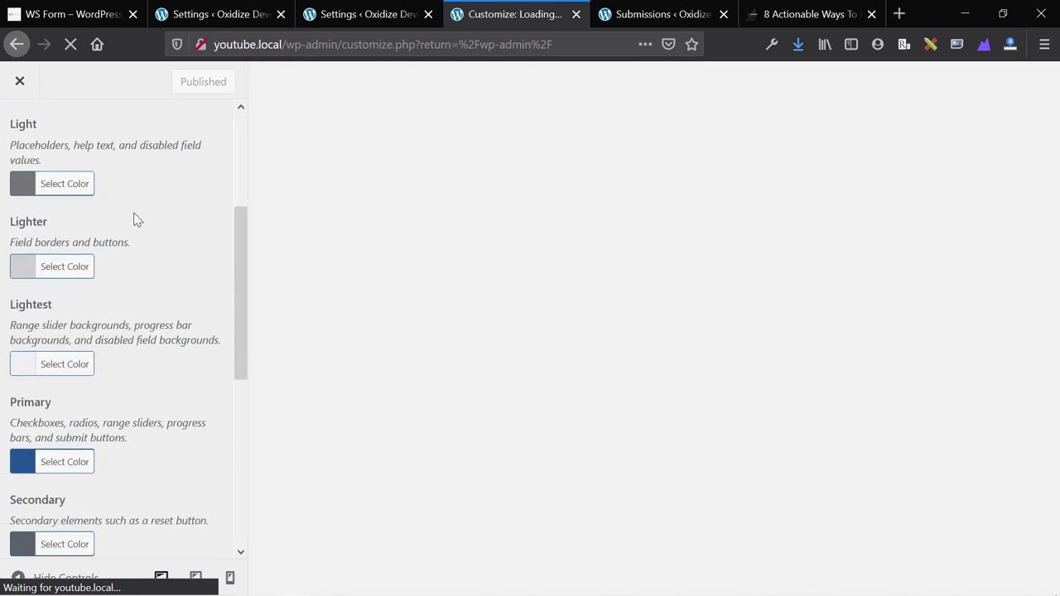
pyautogui.scroll(8, 135, 218)
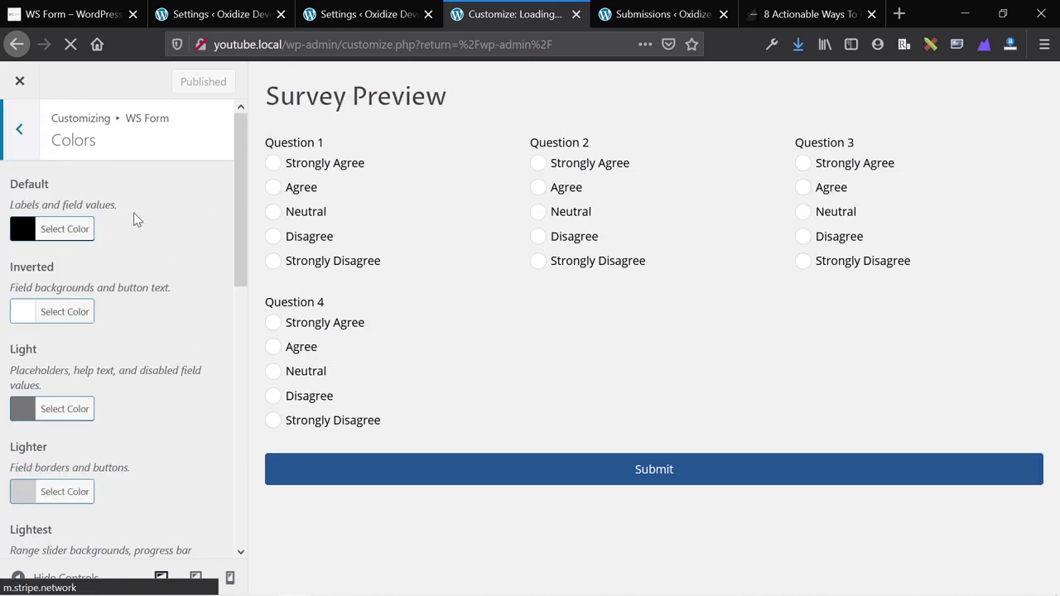
# - Try a bright red, about #ff383e, as the WS Form Primary color in the Survey preview, and leave the Customizer without publishing
pyautogui.scroll(-1, 55, 308)
pyautogui.scroll(-3, 56, 305)
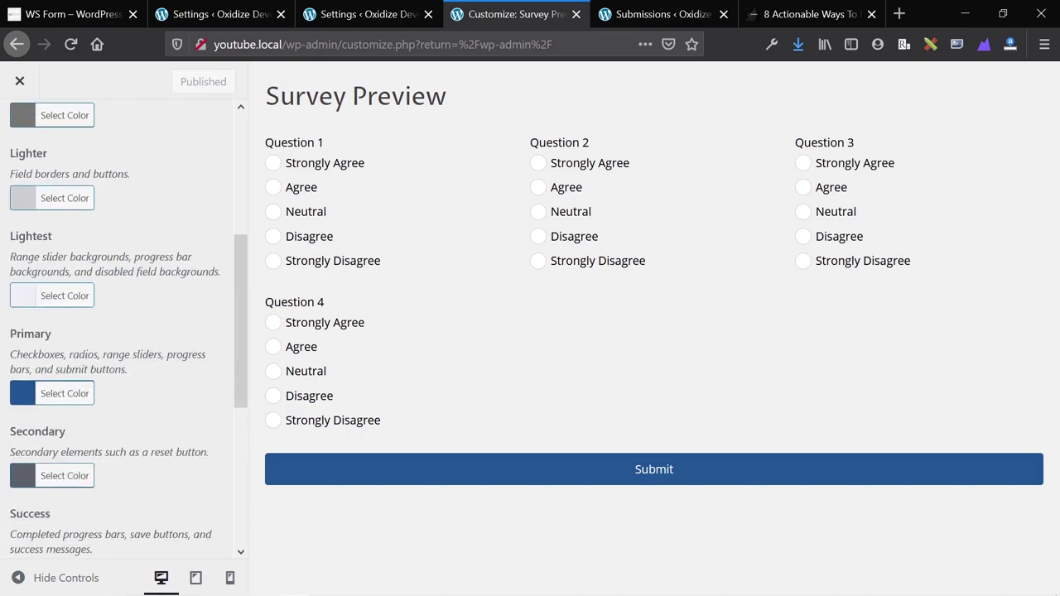
pyautogui.click(63, 394)
pyautogui.click(90, 473)
pyautogui.moveTo(165, 425); pyautogui.dragTo(243, 378)
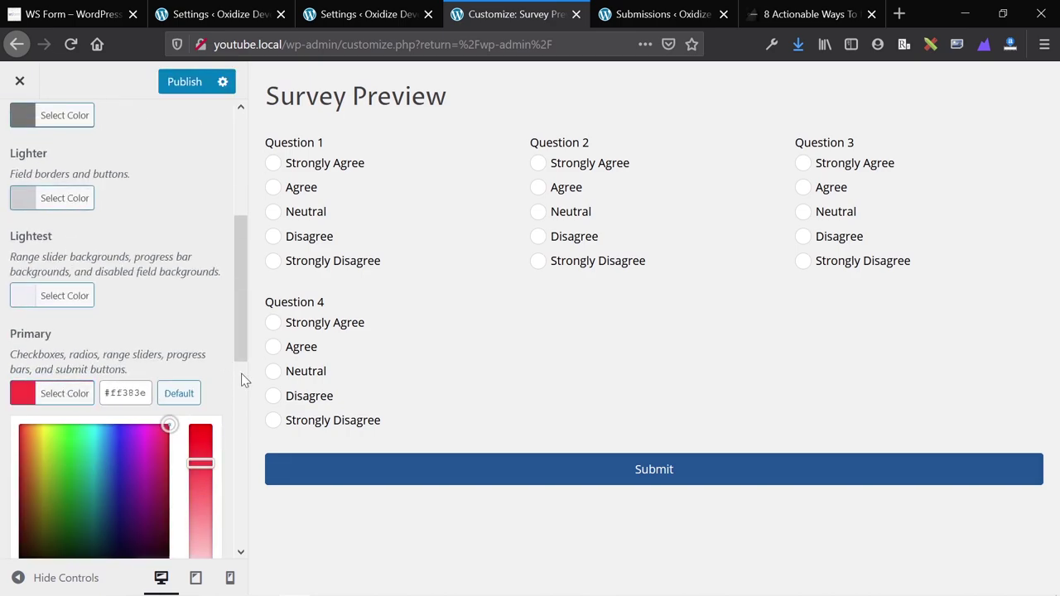
pyautogui.click(244, 378)
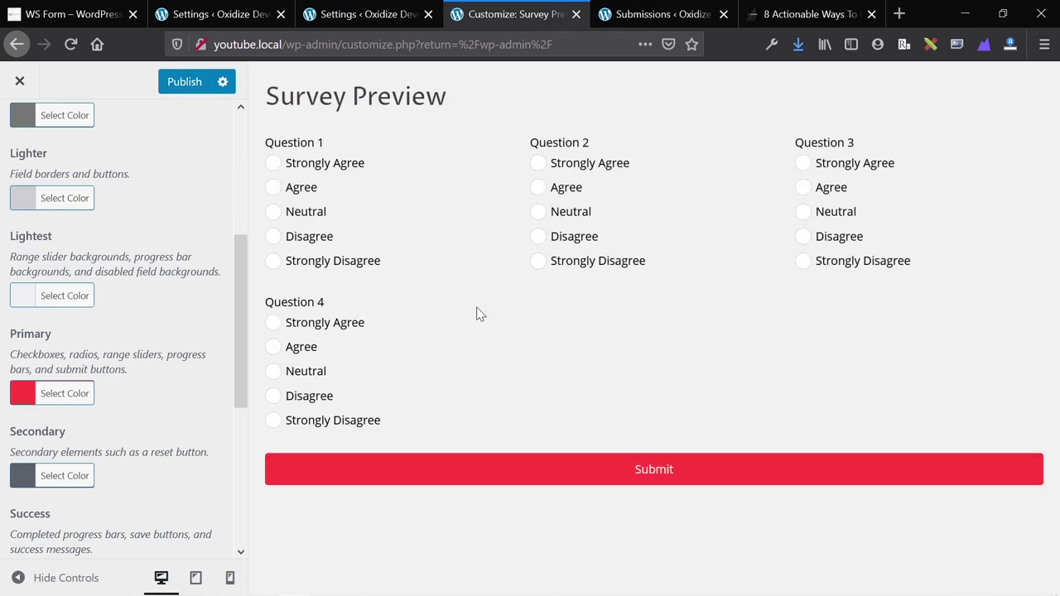
pyautogui.click(577, 14)
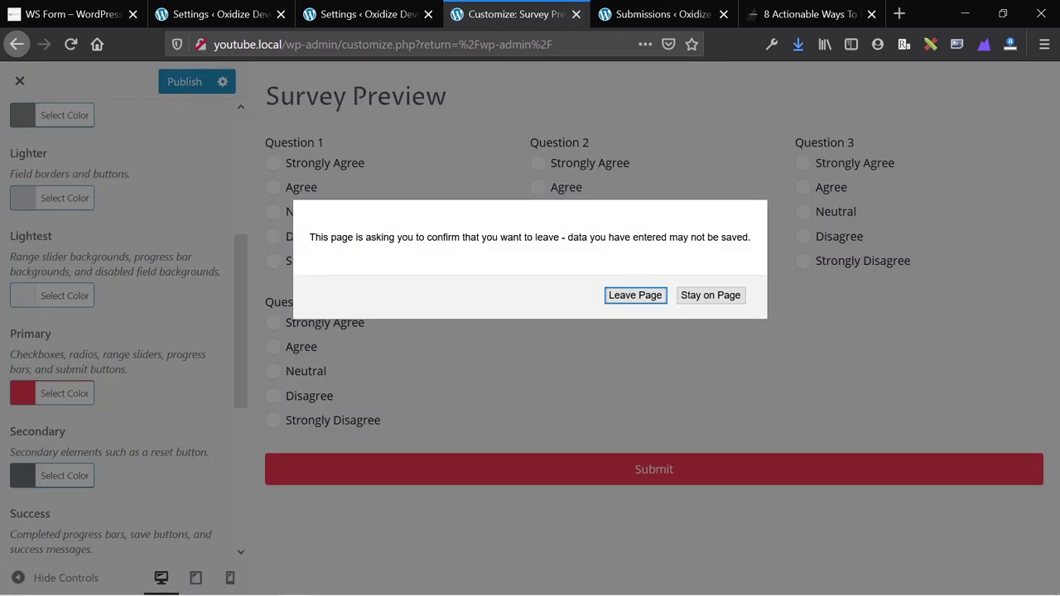
pyautogui.press('Return')
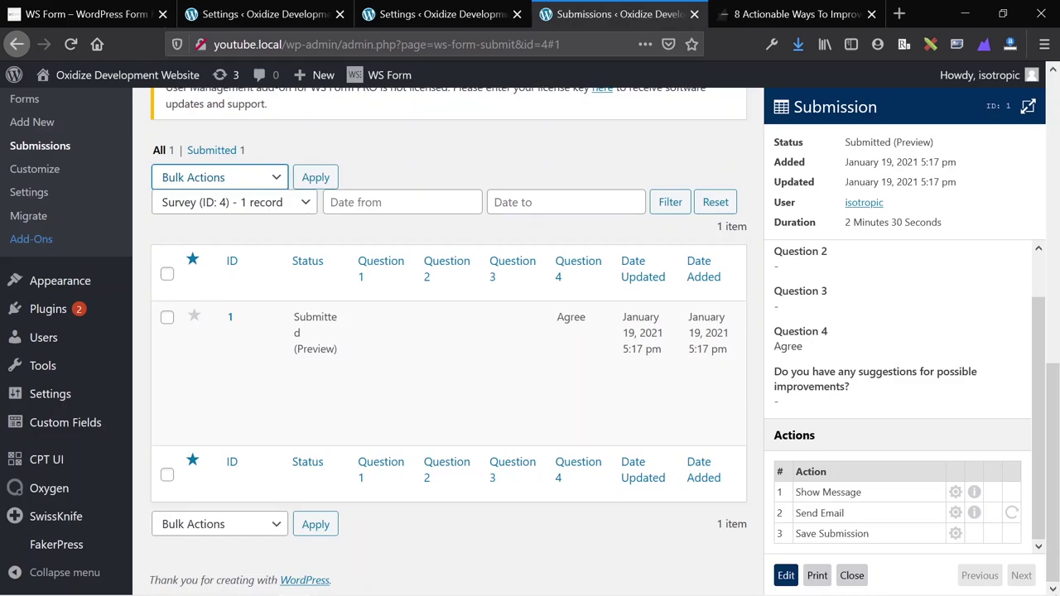
# - Return to the open WS Form GetResponse add-on settings page and look over its notices and settings categories
pyautogui.click(403, 10)
pyautogui.click(313, 9)
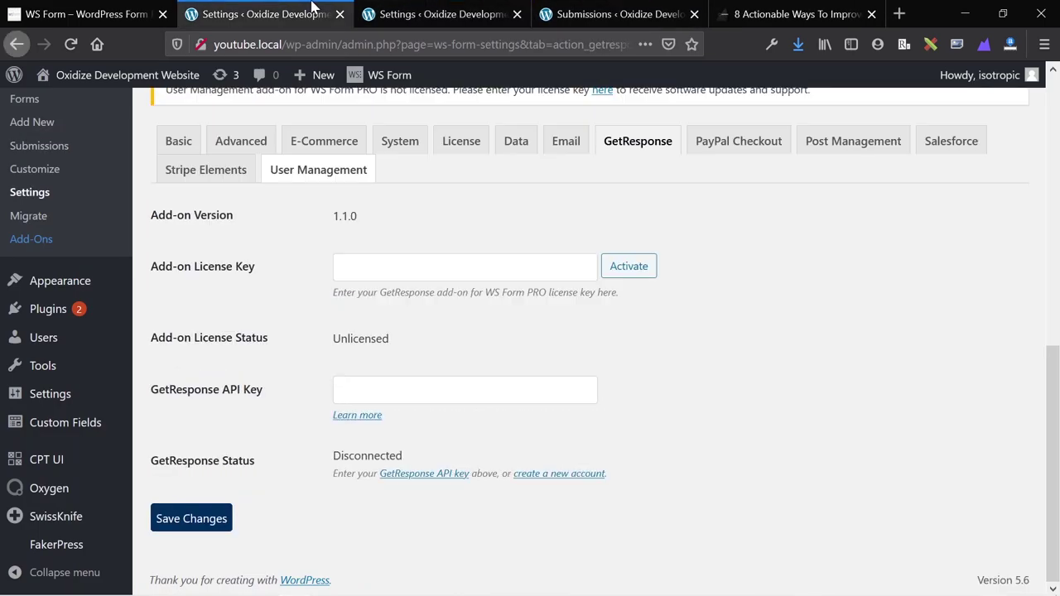
pyautogui.scroll(10, 340, 198)
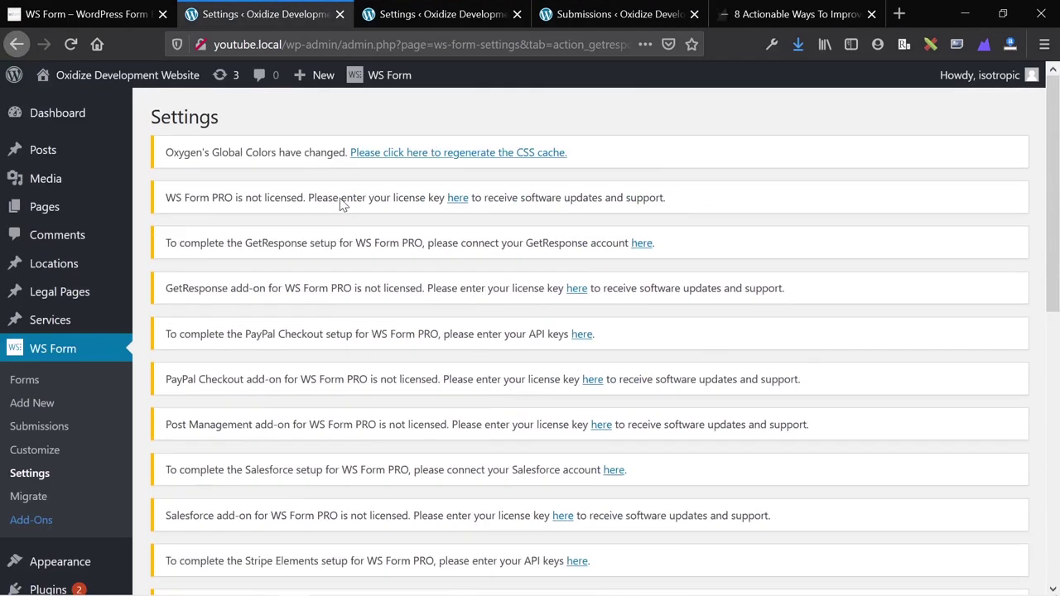
pyautogui.scroll(-5, 273, 190)
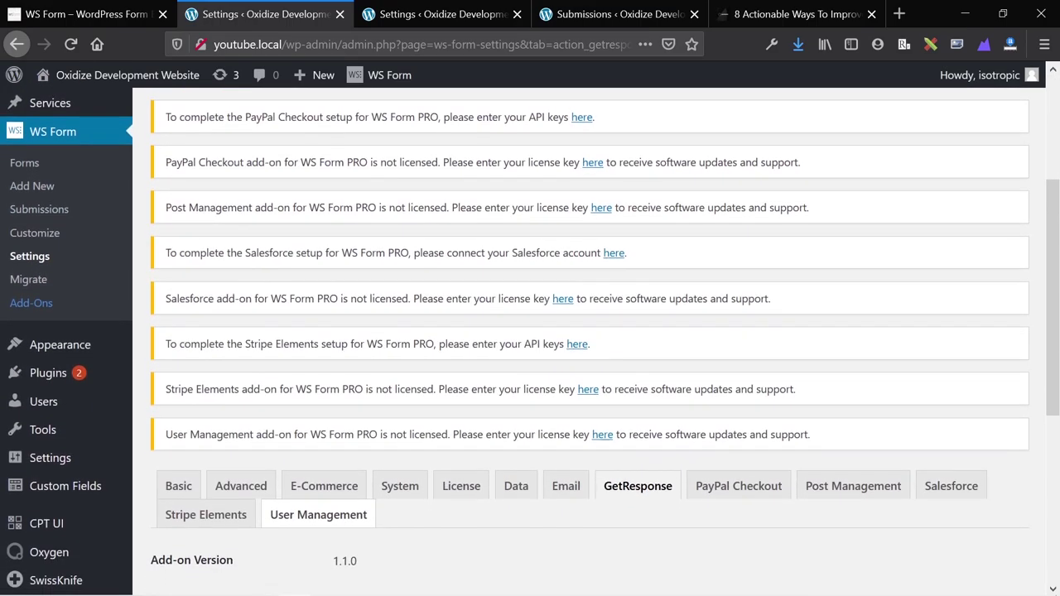
pyautogui.scroll(-1, 530, 342)
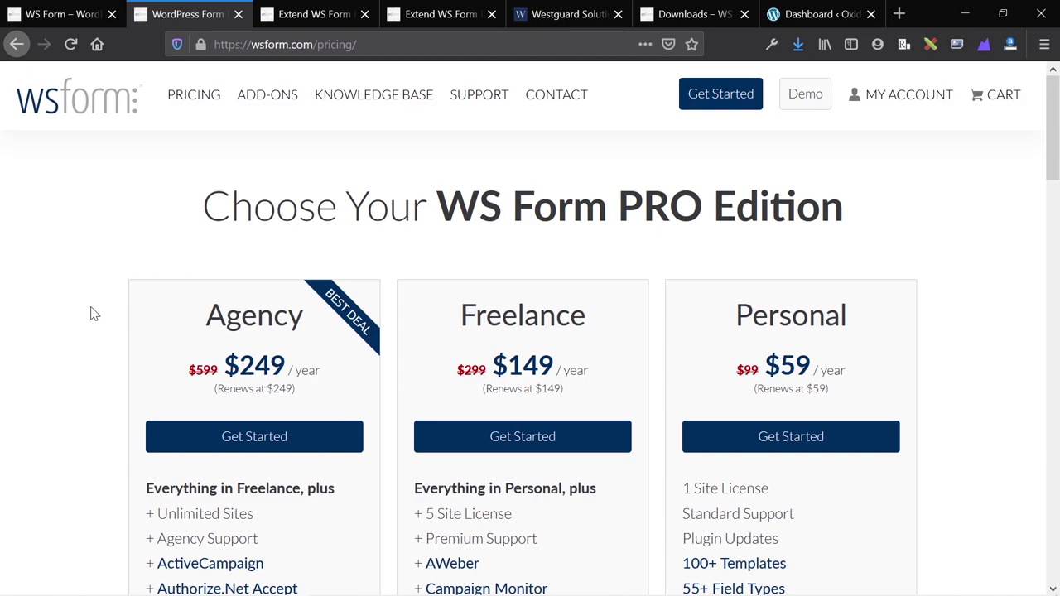
# - Compare the yearly prices of the Agency and Personal editions on the WS Form PRO pricing page
pyautogui.moveTo(239, 366); pyautogui.dragTo(321, 370)
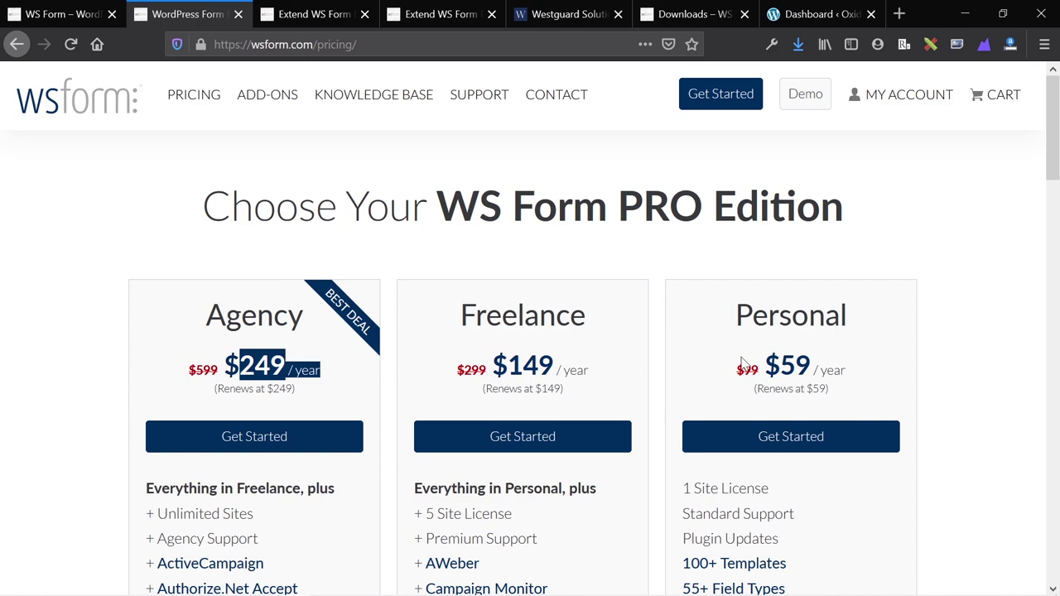
pyautogui.moveTo(780, 365); pyautogui.dragTo(811, 364)
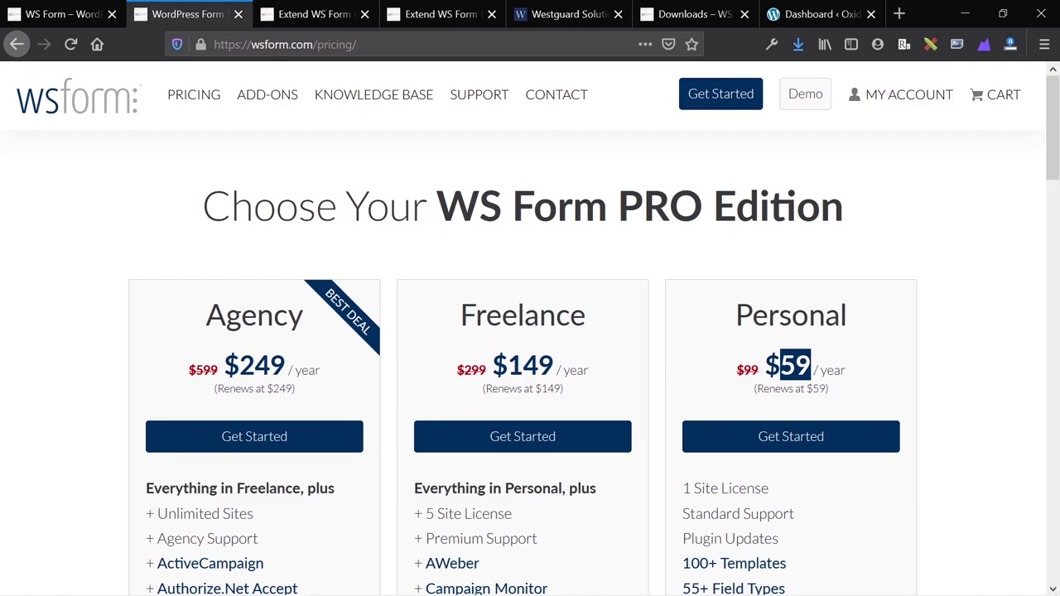
pyautogui.click(724, 372)
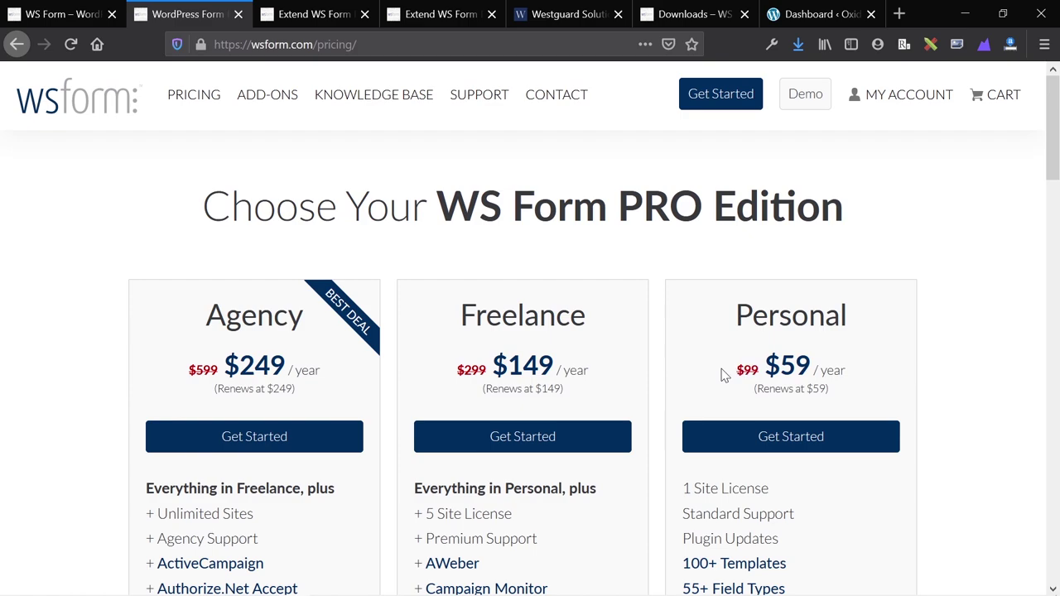